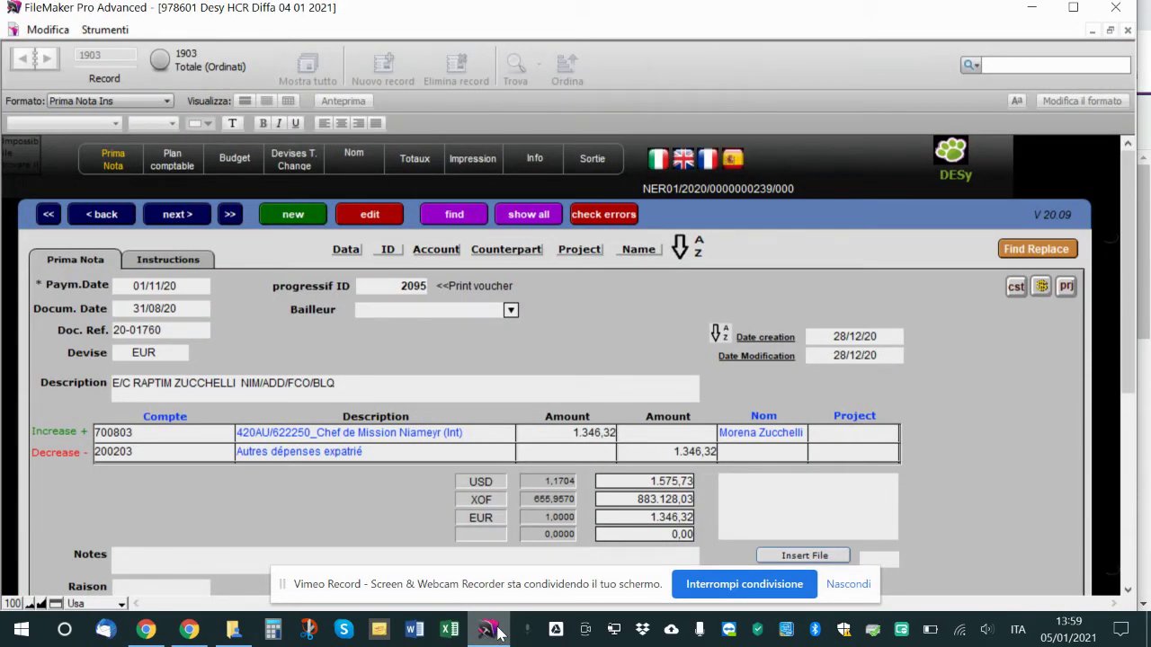
Open the Import from Excel section of the DESy utilities, reached through the Info area
left_click(846, 590)
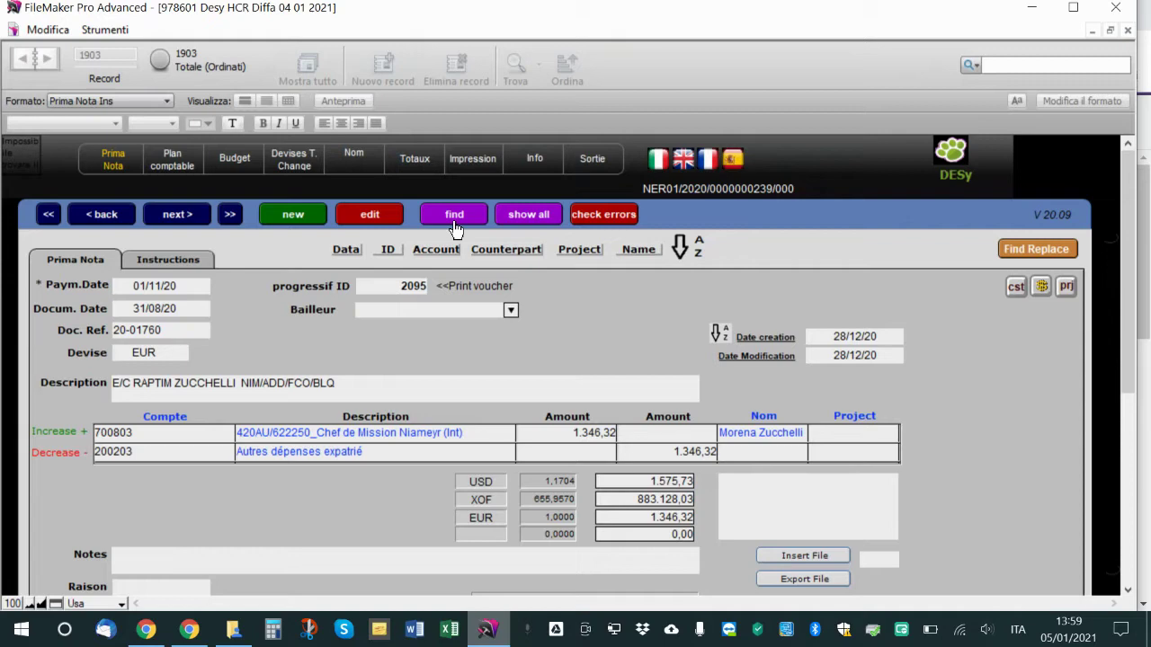
left_click(535, 159)
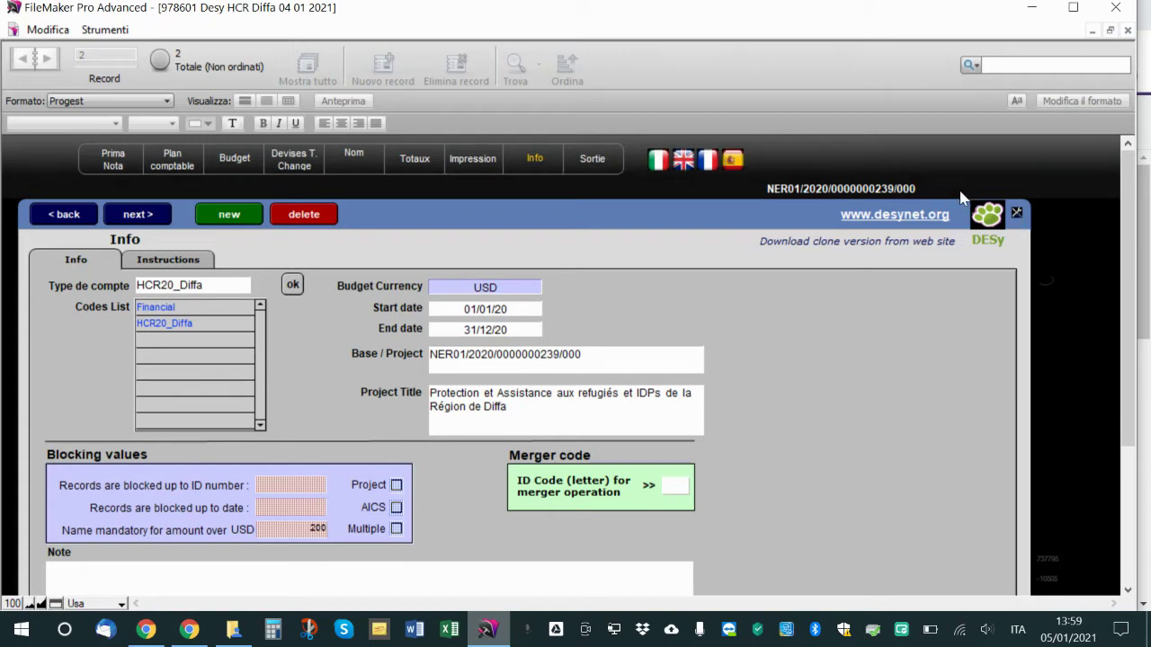
left_click(1016, 216)
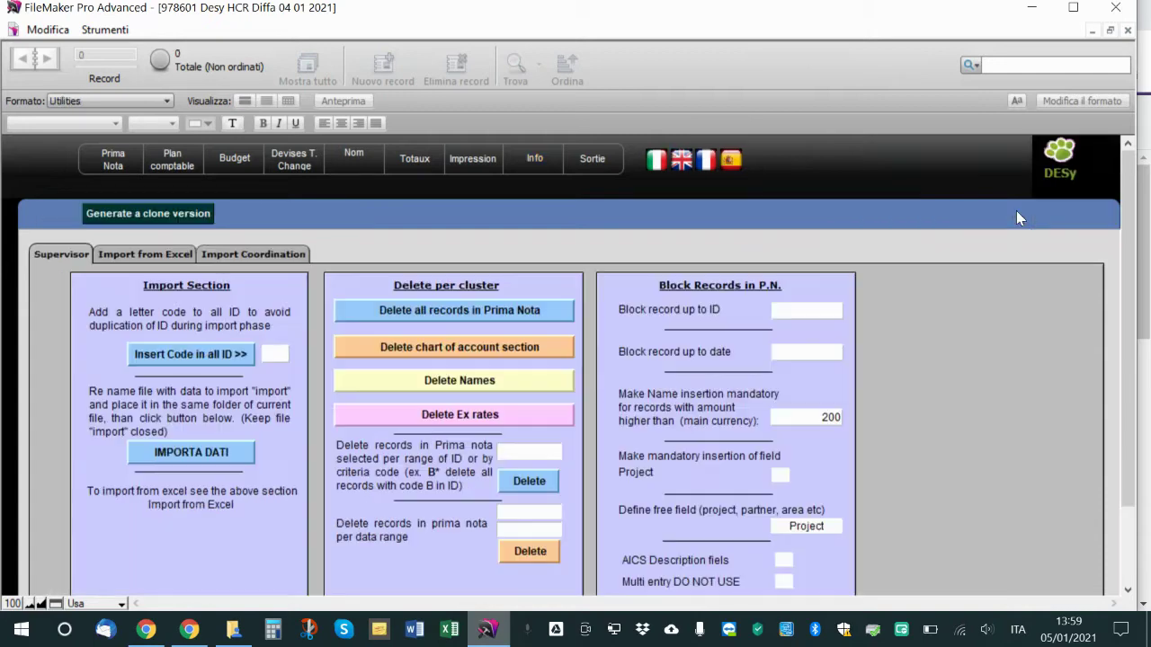
left_click(162, 258)
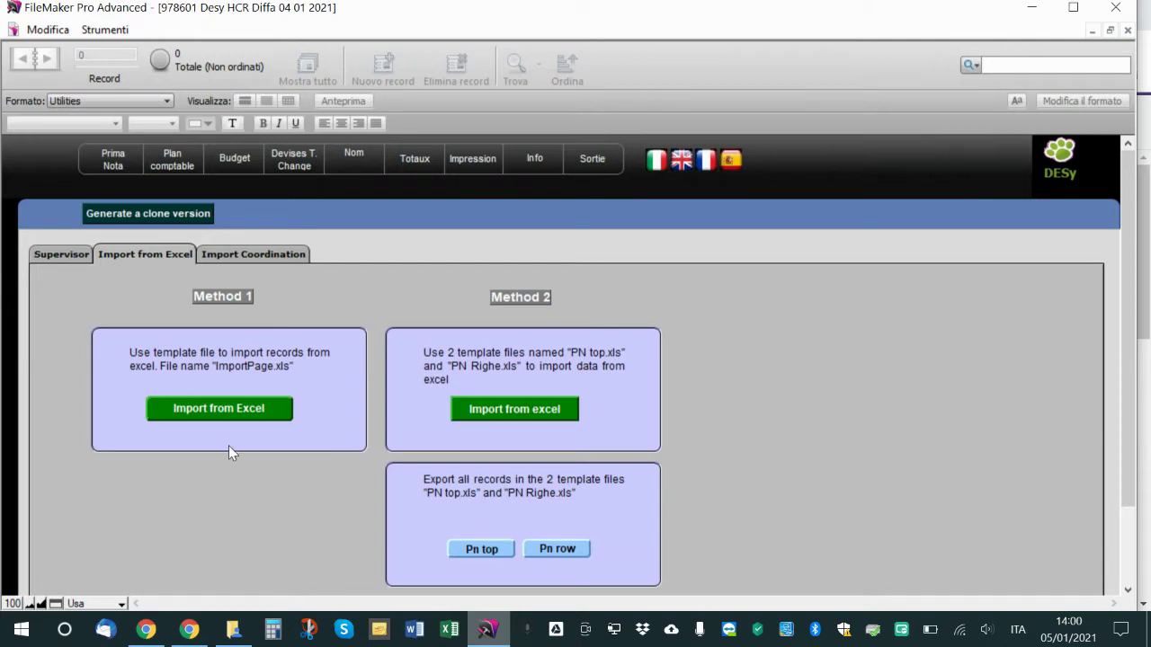
Switch to File Explorer and open ImportPage.xls from the method1 folder
left_click(235, 633)
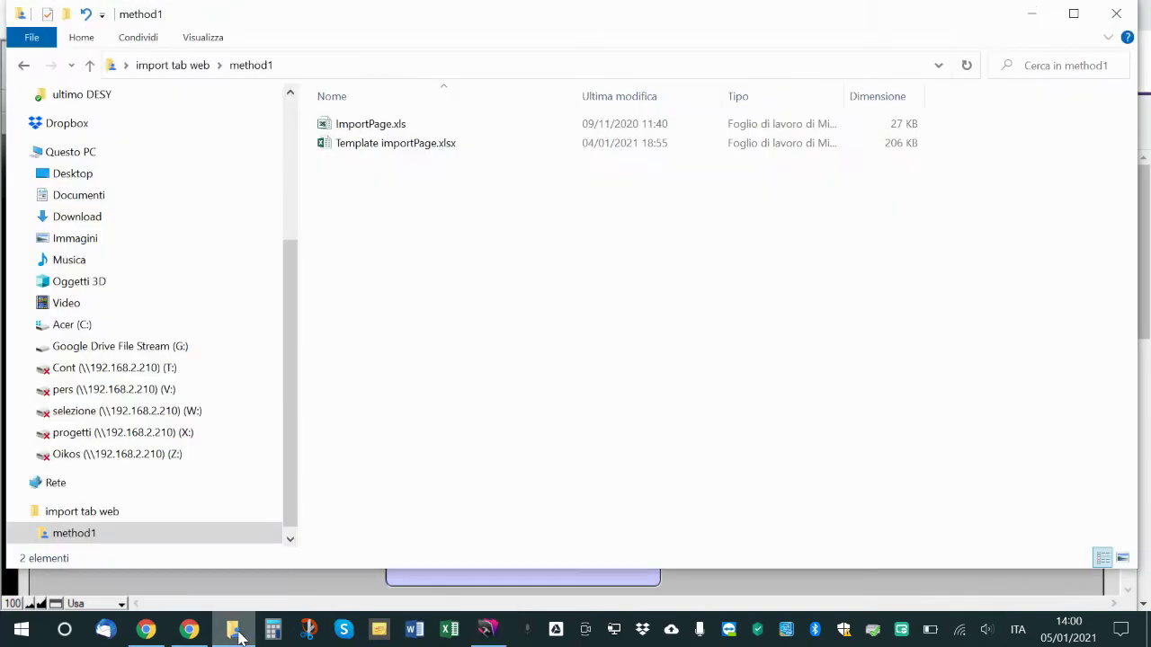
left_click(354, 126)
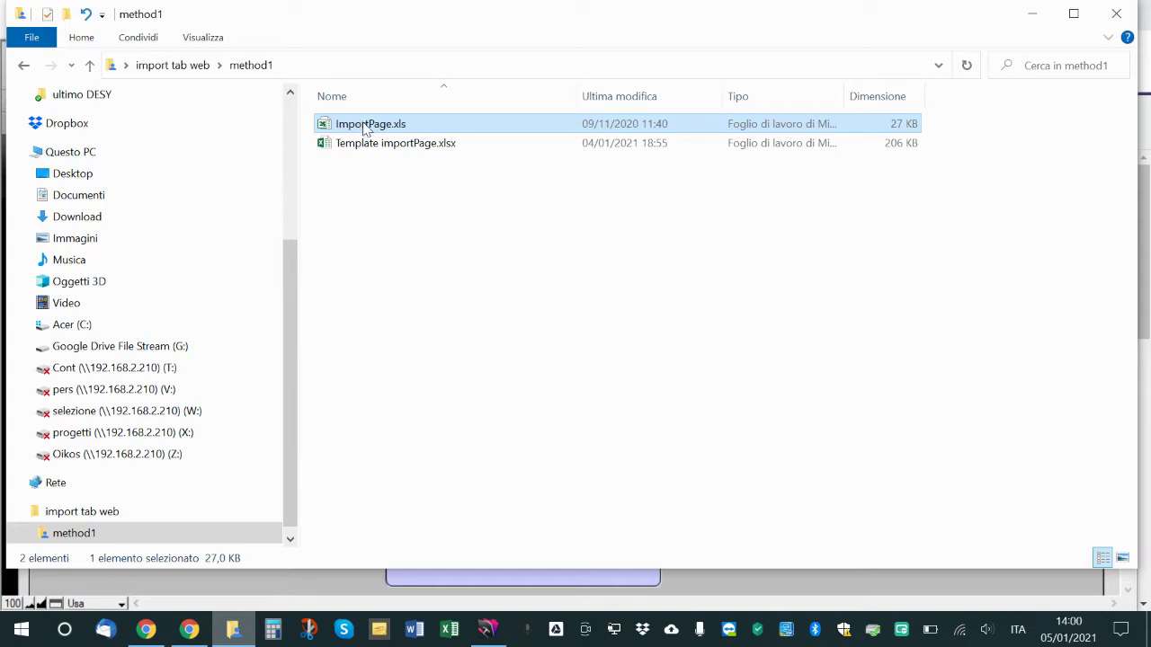
double_click(392, 129)
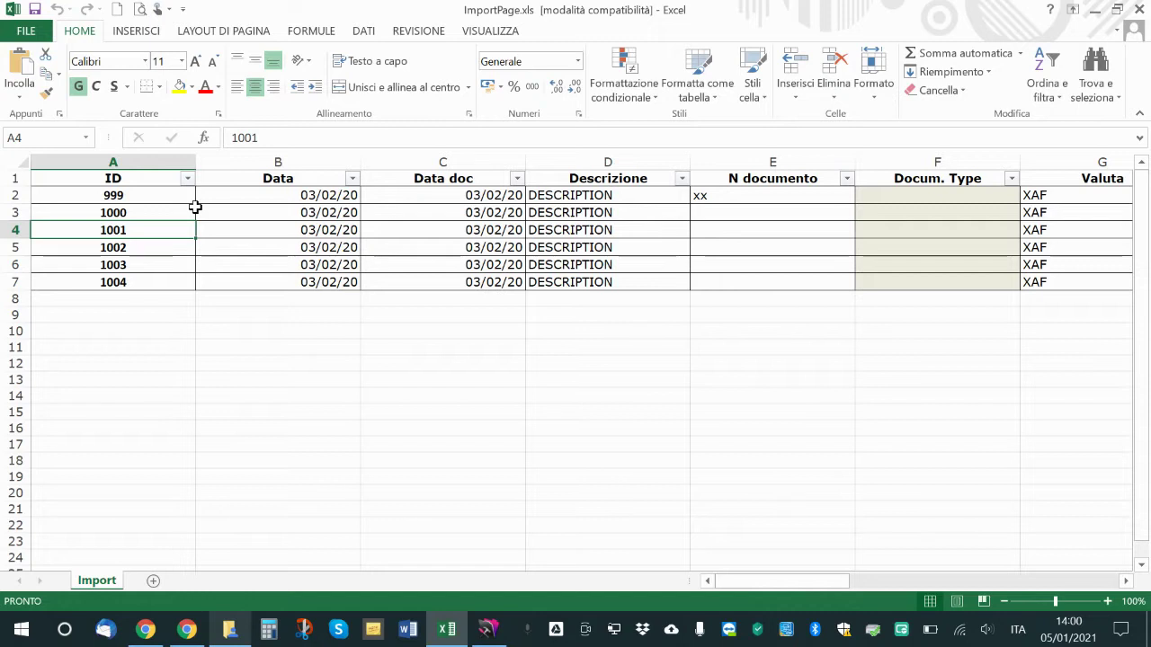
Examine the Import sheet's headings and first data row, from the ID column across to Contropartita Description
key("Up")
key("Up")
key("Up")
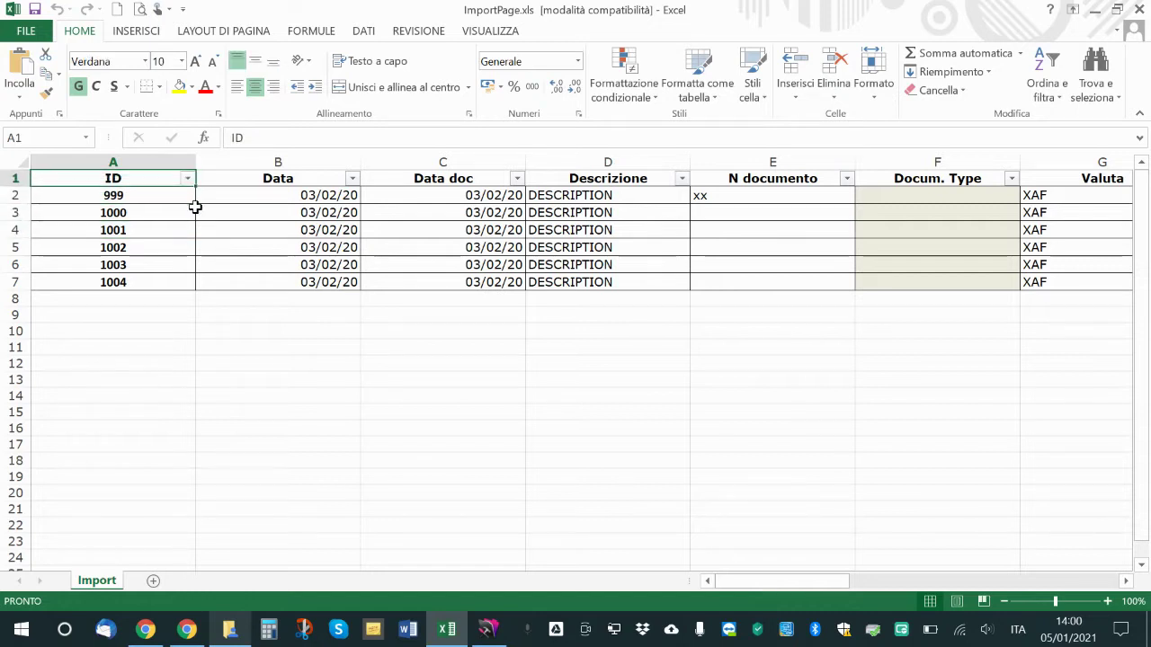
key("Right")
key("Right")
key("Left")
key("Left")
key("Down")
key("Right")
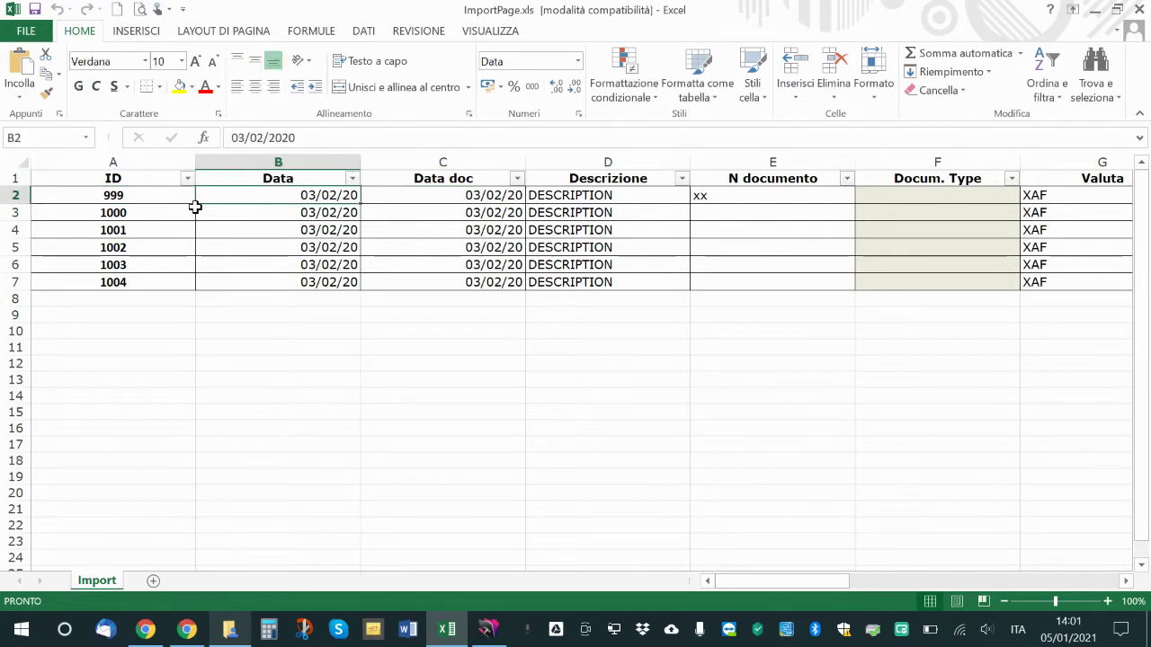
key("Right")
key("Right")
key("Left")
key("Right")
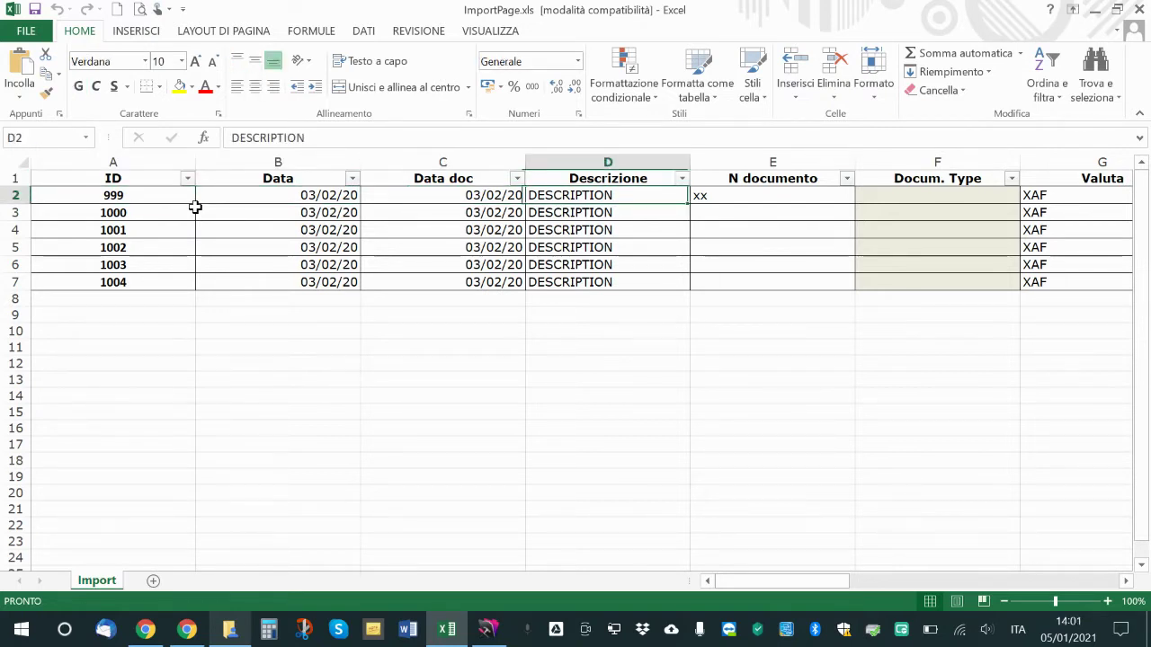
key("Right")
key("Right")
key("Right")
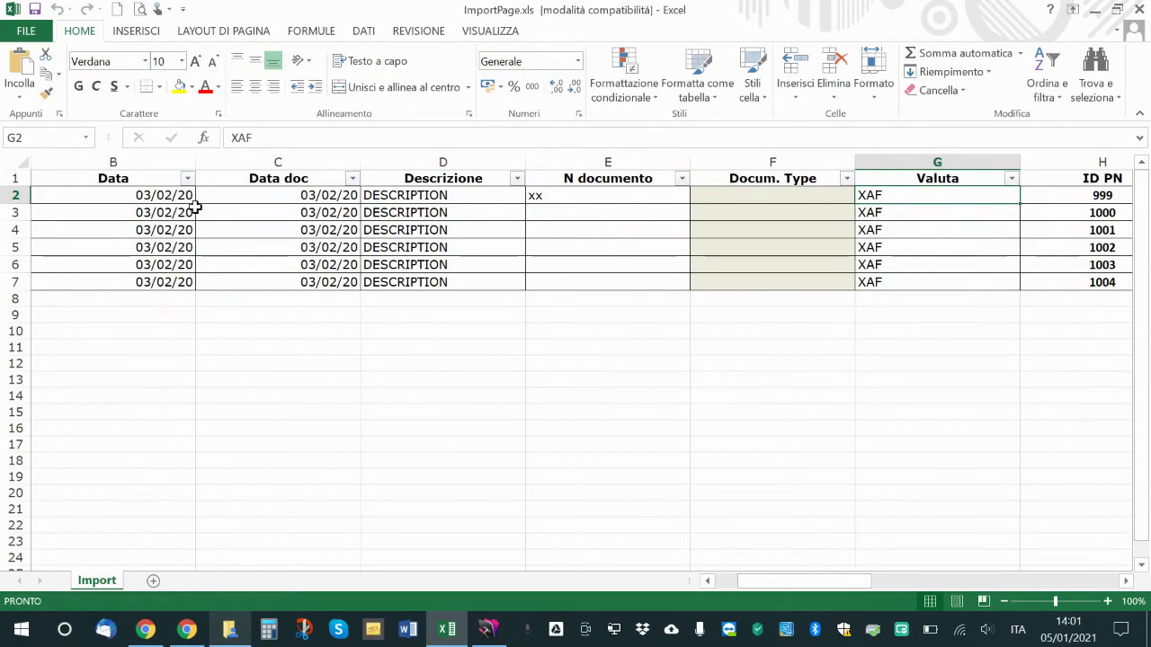
key("Right")
key("Right")
key("Right")
key("Right")
key("Right")
key("Right")
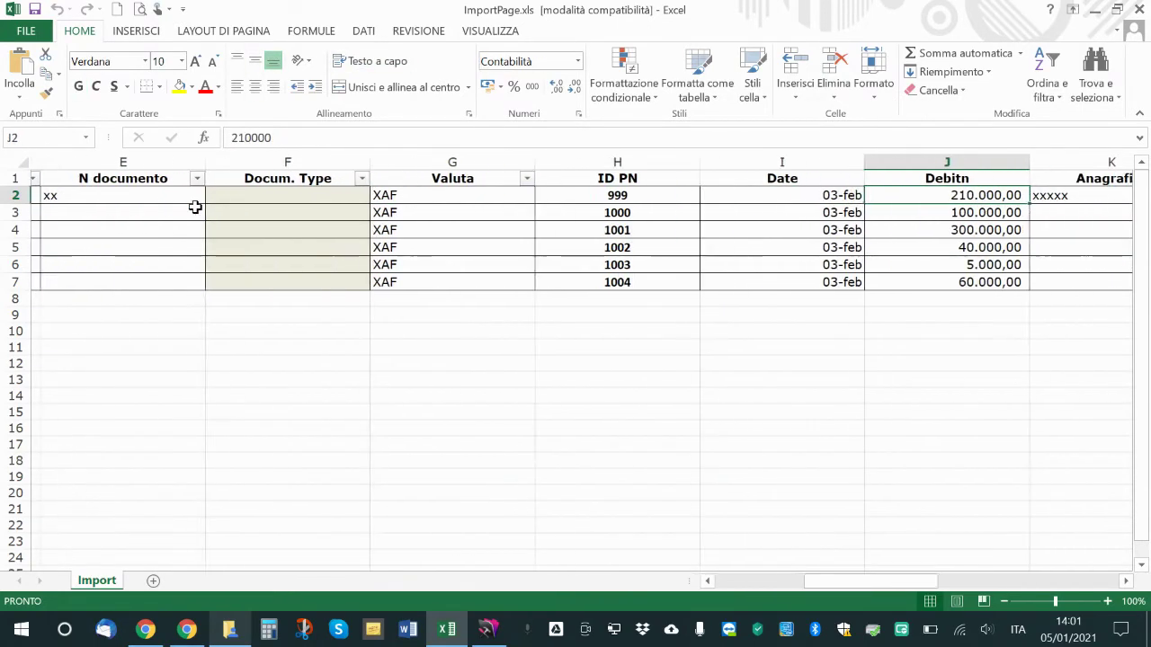
key("Right")
key("Right")
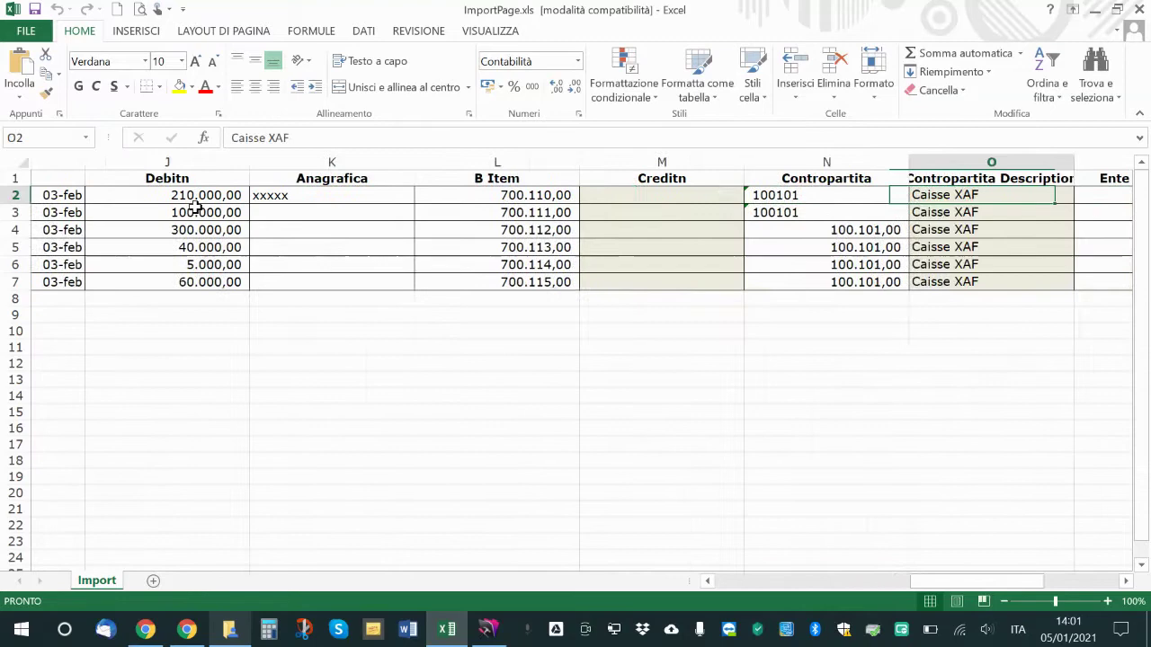
Examine the Contropartita account codes and the funding and area columns beyond them, and return to the start of row 3
key("Left")
key("Left")
key("Right")
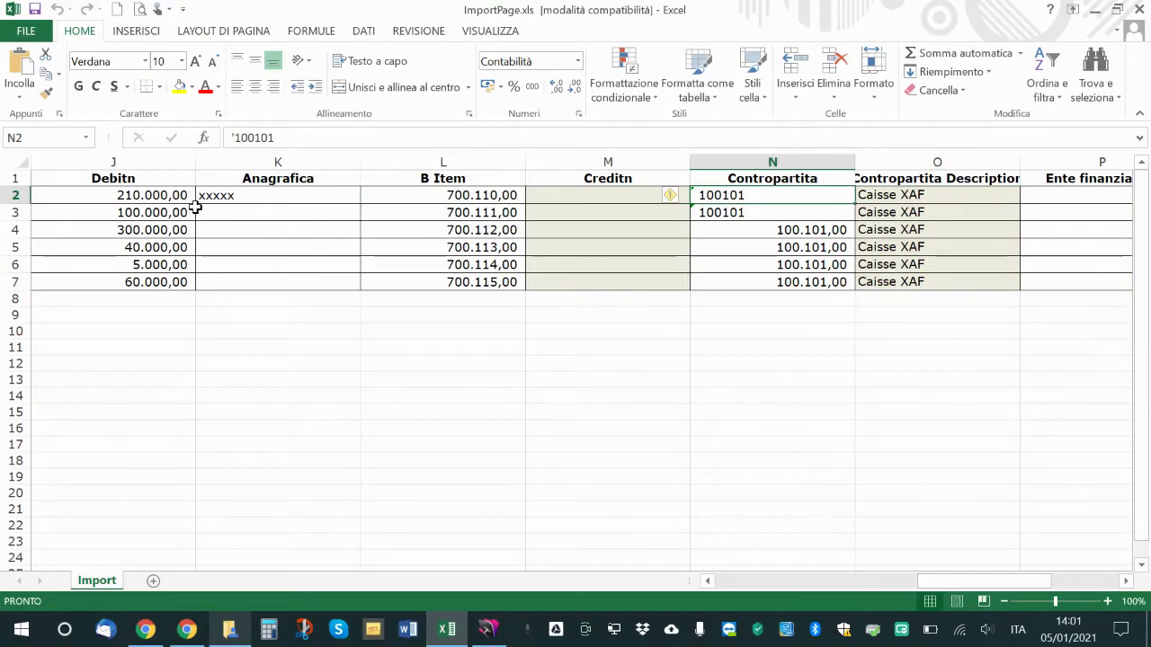
key("Up")
key("Down")
key("Down")
key("Down")
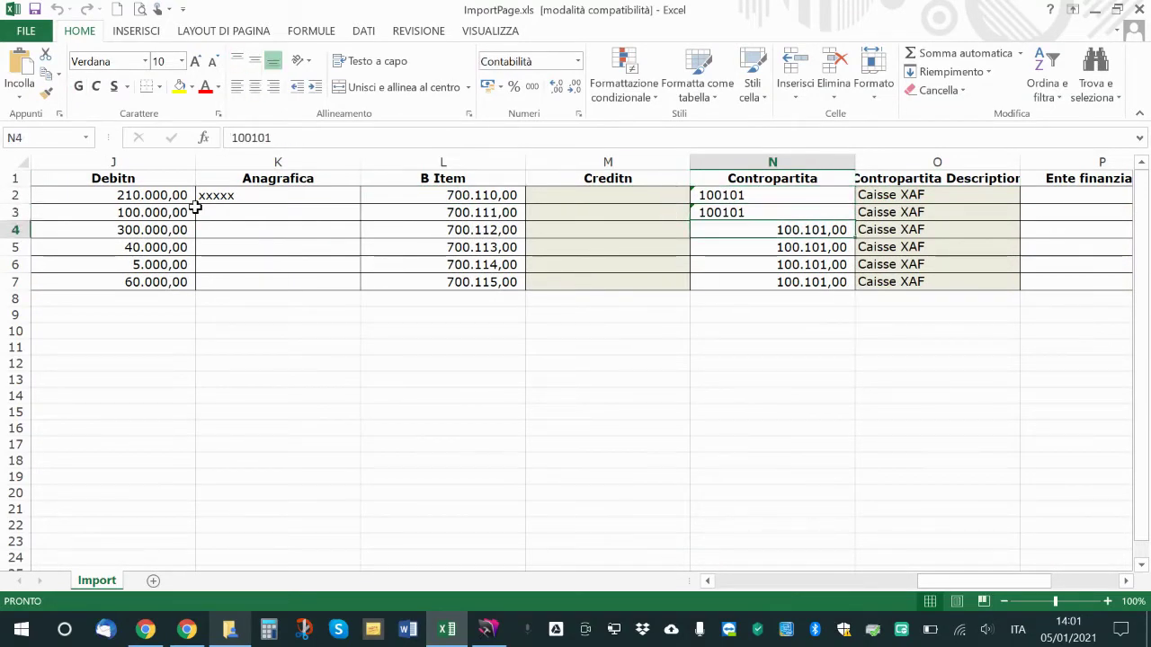
key("Down")
key("Up")
key("Up")
key("Right")
key("Right")
key("Right")
key("Left")
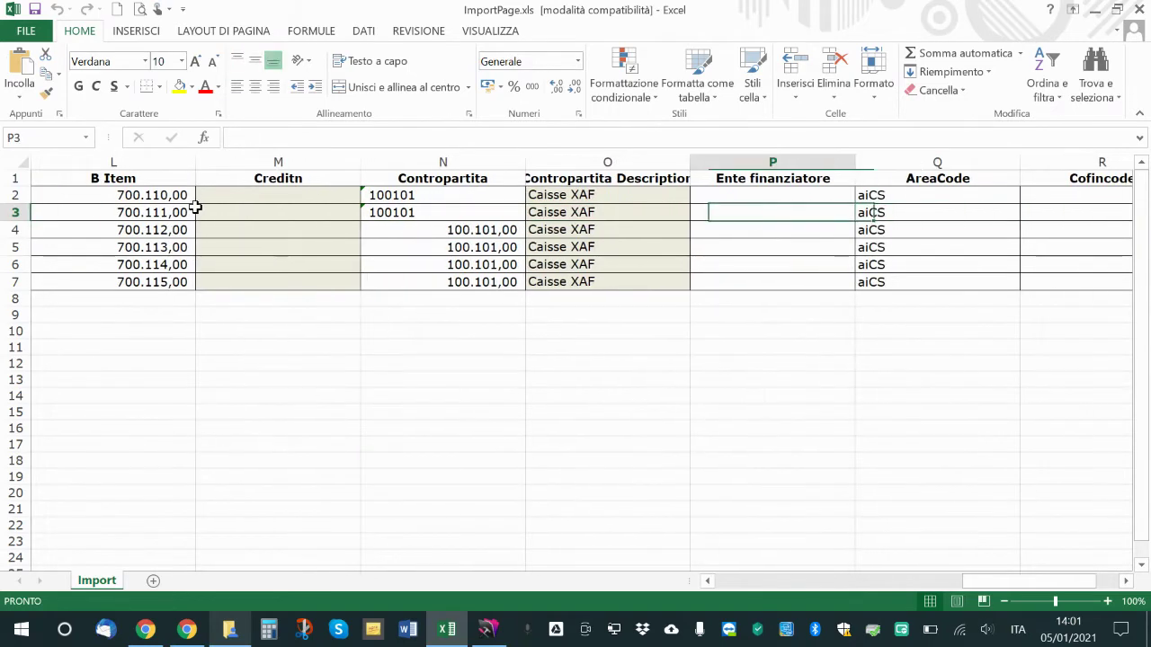
key("Left")
key("Home")
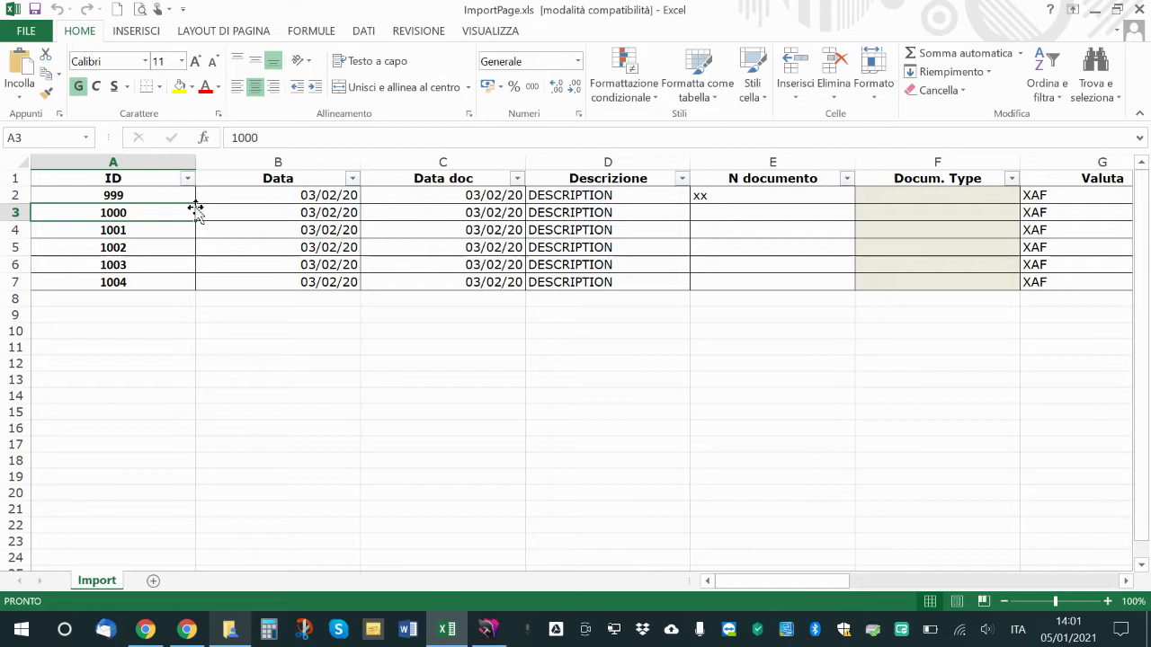
Review the date columns, the complete heading row and the entries in the ID column of the Import sheet
key("Right")
key("Right")
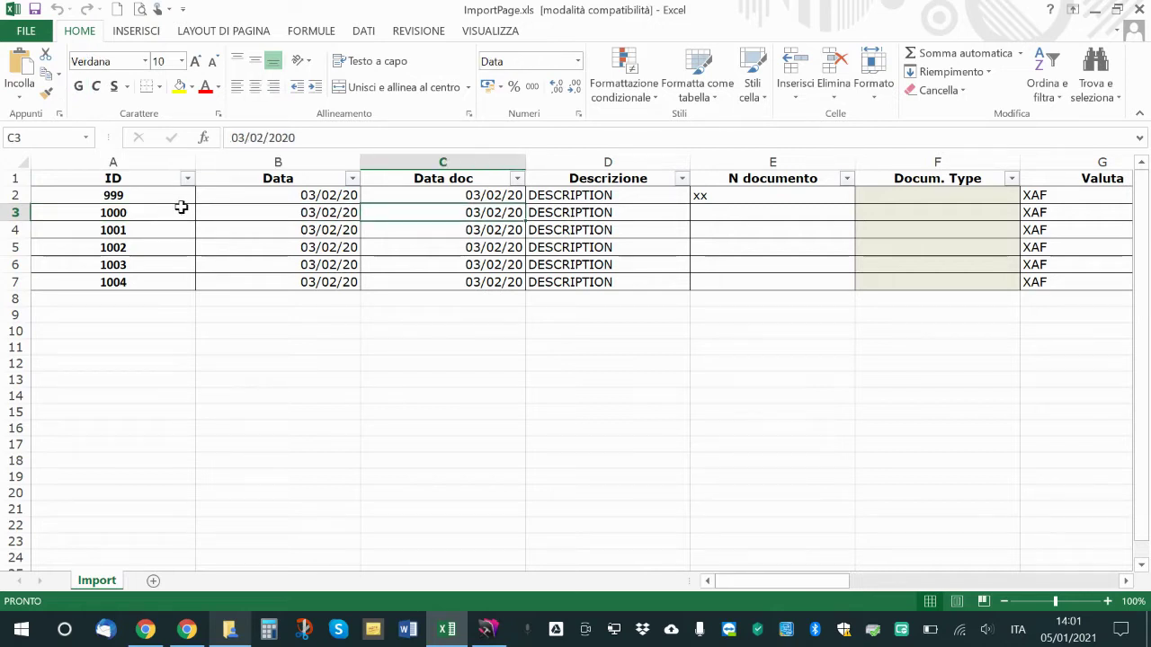
left_click(18, 179)
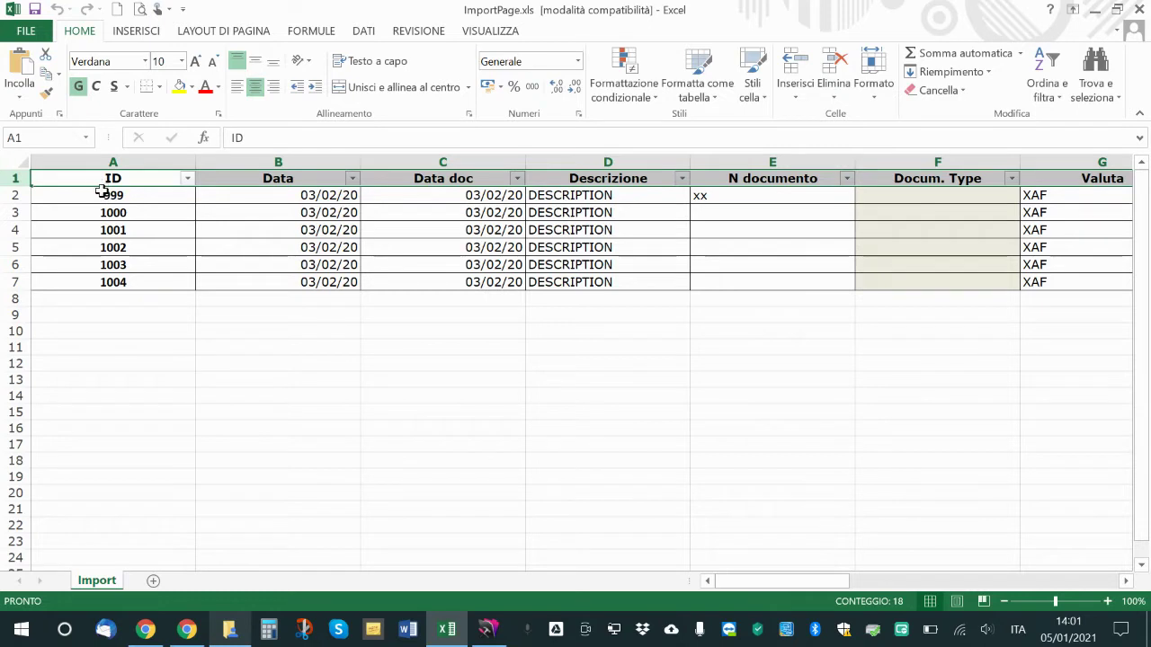
left_click_drag(101, 194, 116, 339)
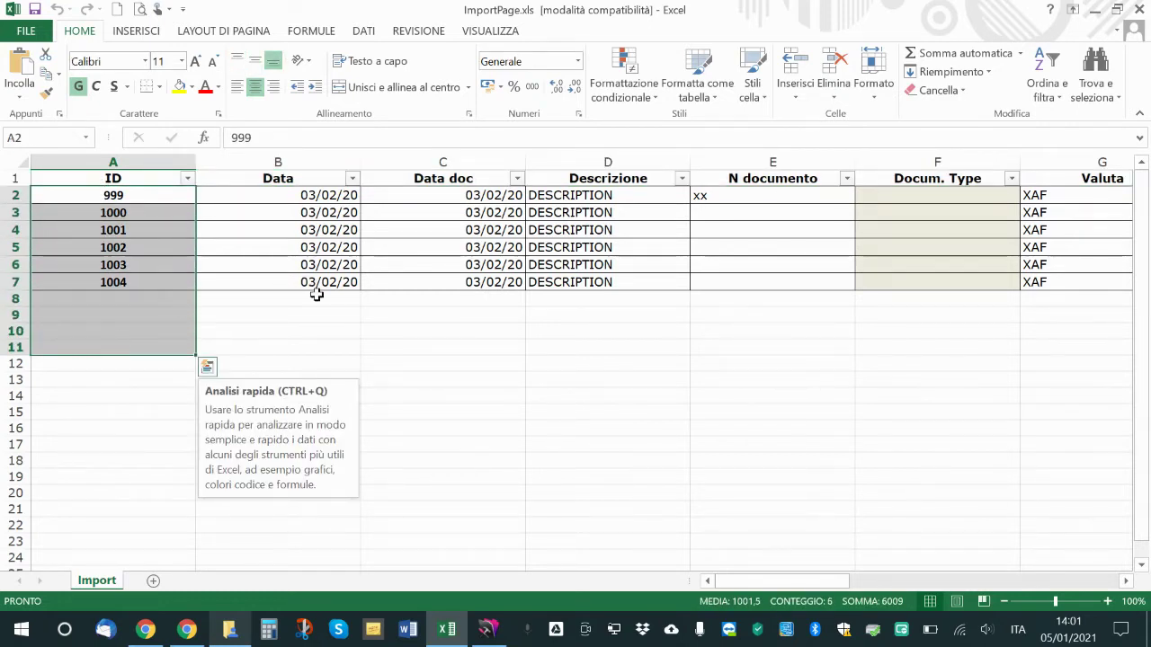
left_click(330, 321)
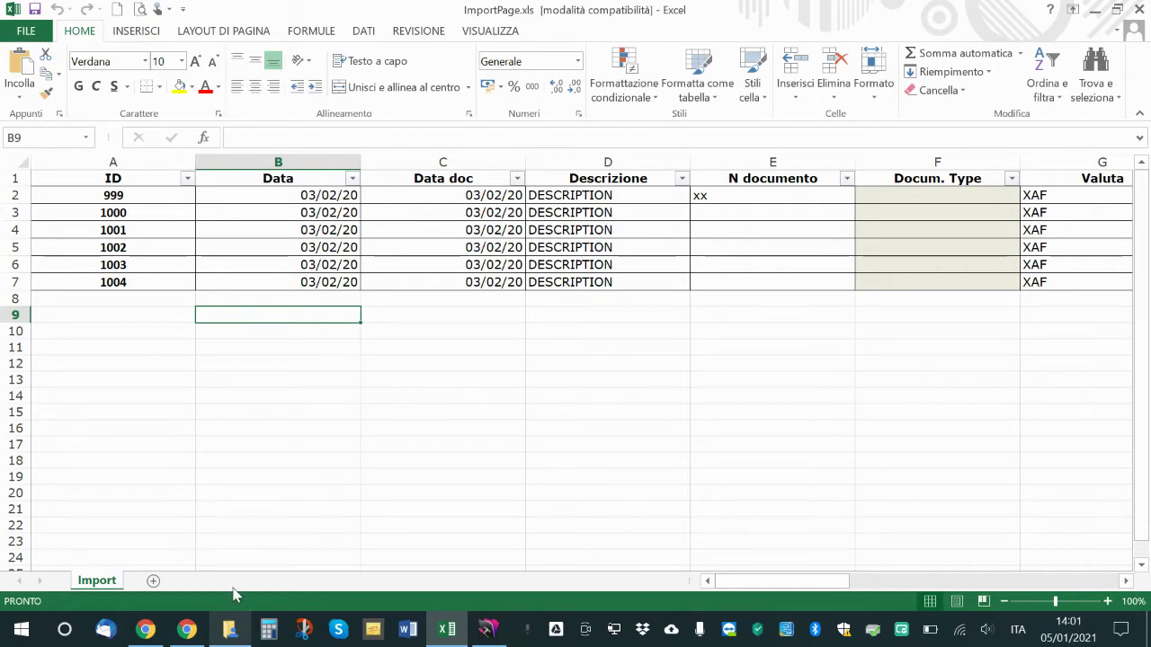
Switch to File Explorer and open Template importPage.xlsx from the method1 folder
left_click(230, 631)
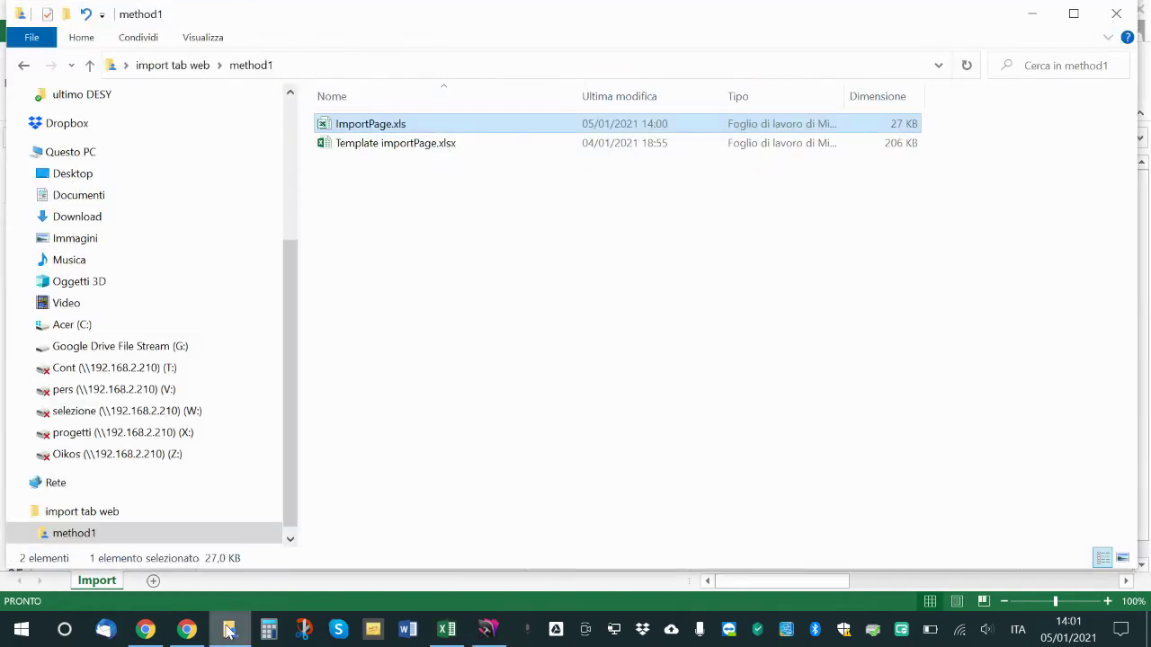
left_click(365, 150)
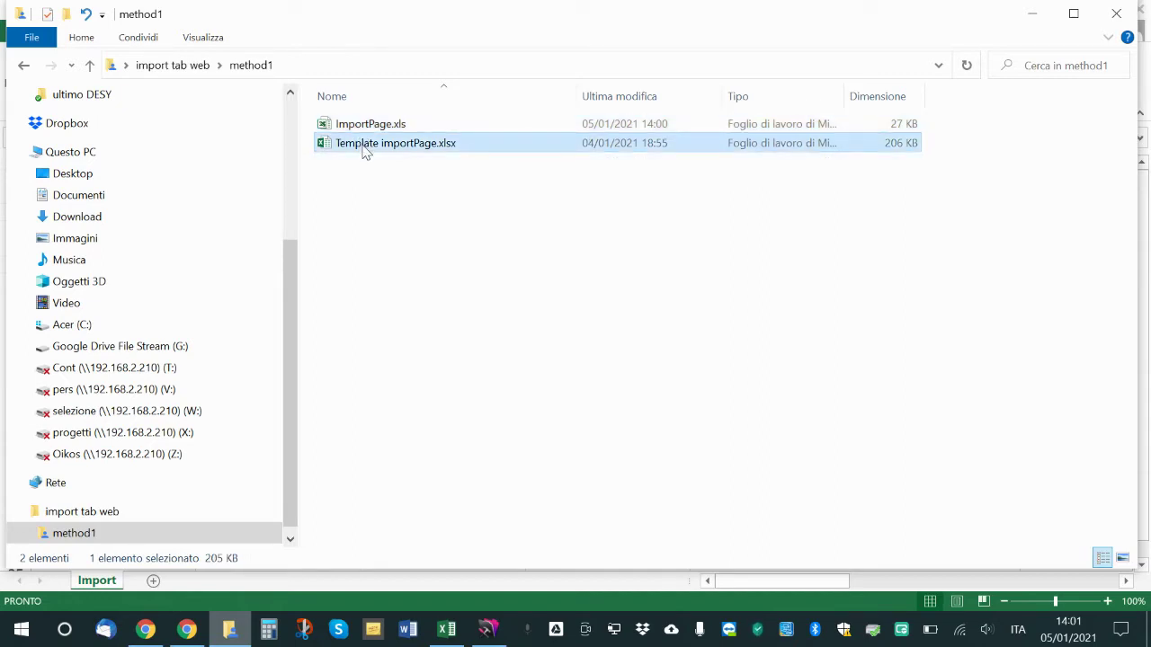
double_click(365, 147)
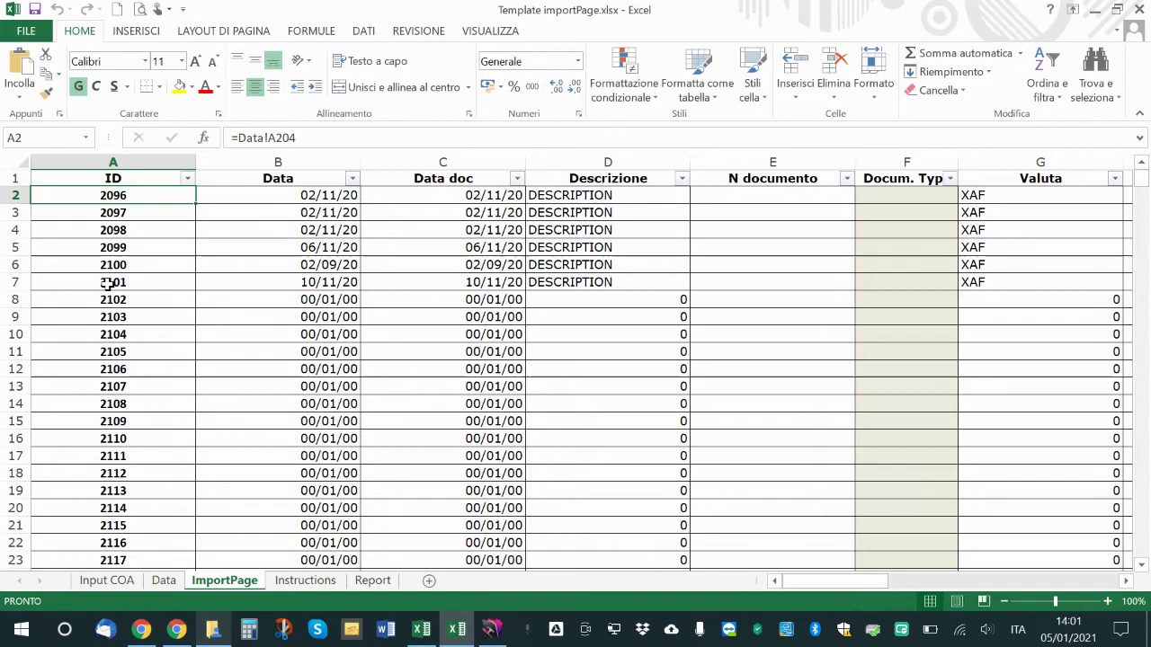
Examine the template's ImportPage column headings from ID across past Creditn, and return to the first heading
key("Up")
key("Right")
key("Right")
key("Right")
key("Right")
key("Right")
key("Right")
key("Right")
key("Right")
key("Right")
key("Right")
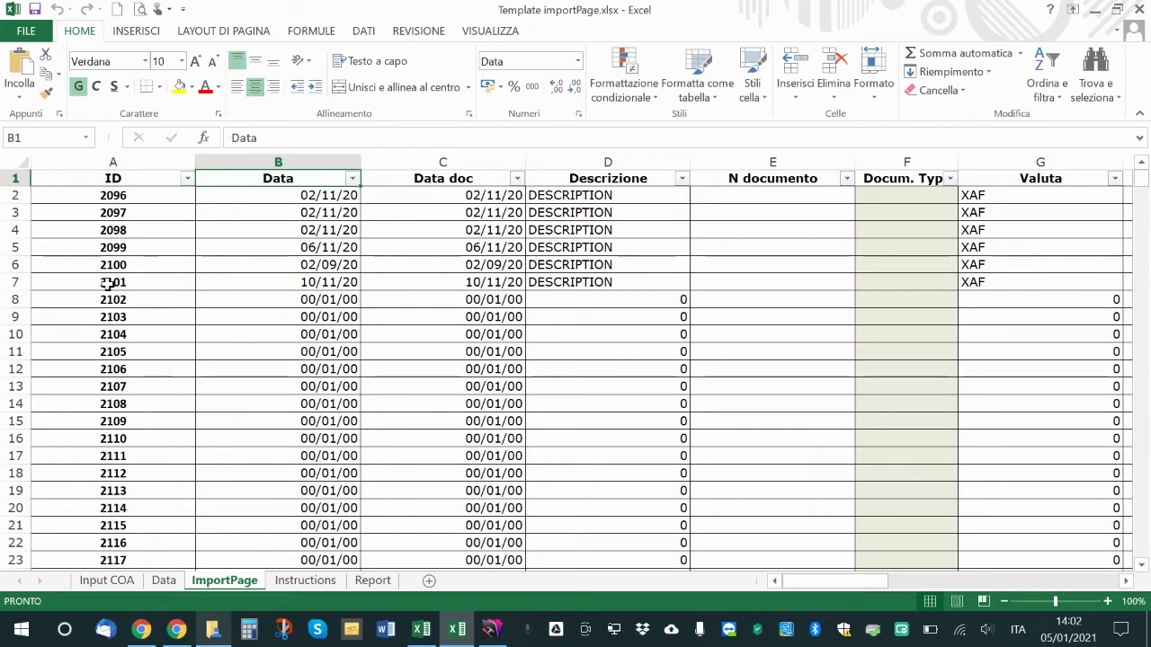
key("Right")
key("Right")
key("Right")
key("Right")
key("Right")
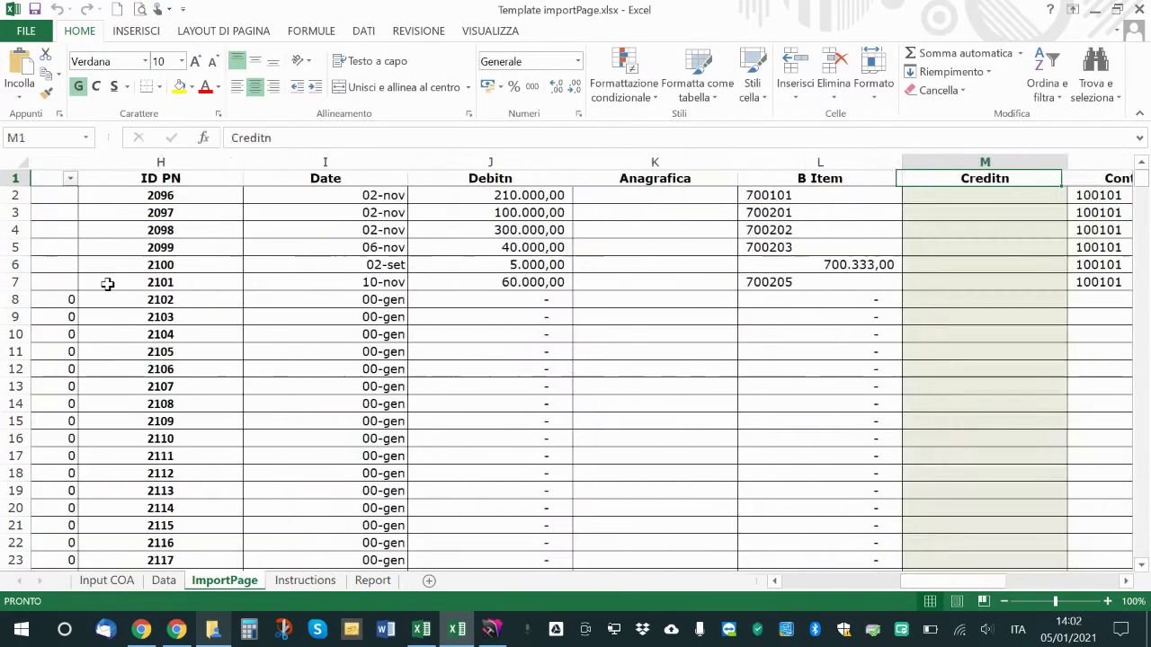
key("Left")
key("Left")
key("Left")
key("Left")
key("Left")
key("Left")
key("Left")
key("Left")
key("Left")
key("Left")
key("Left")
key("Left")
key("Left")
key("Left")
key("Left")
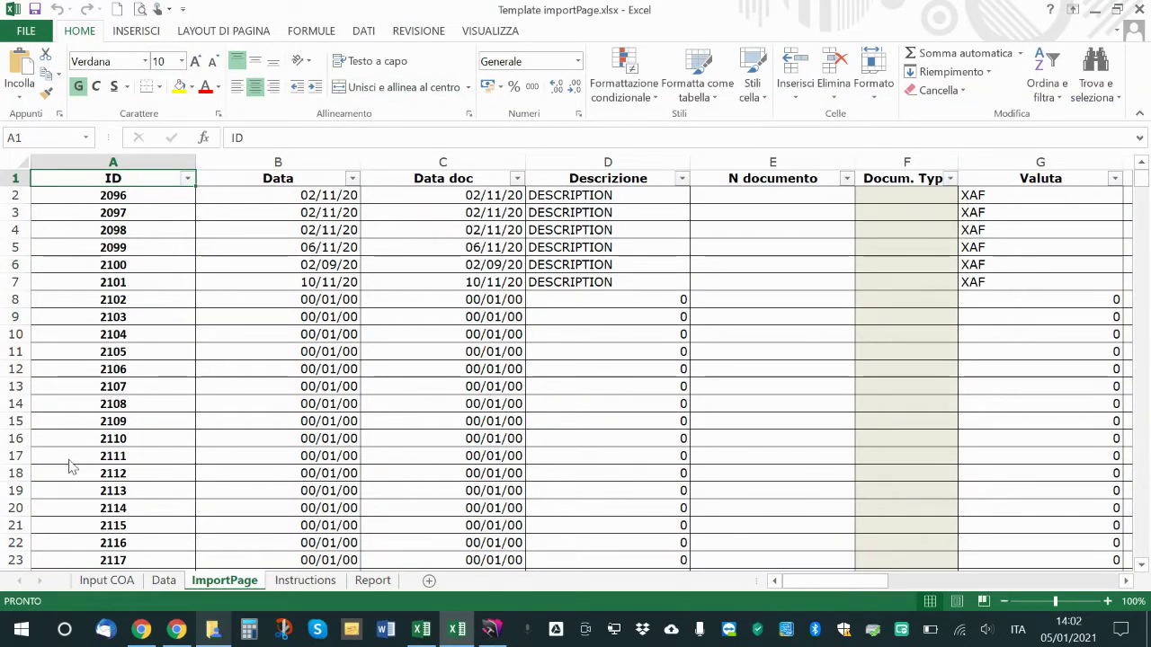
Open the template's Data sheet and review its Date, Description and Account columns
left_click(164, 583)
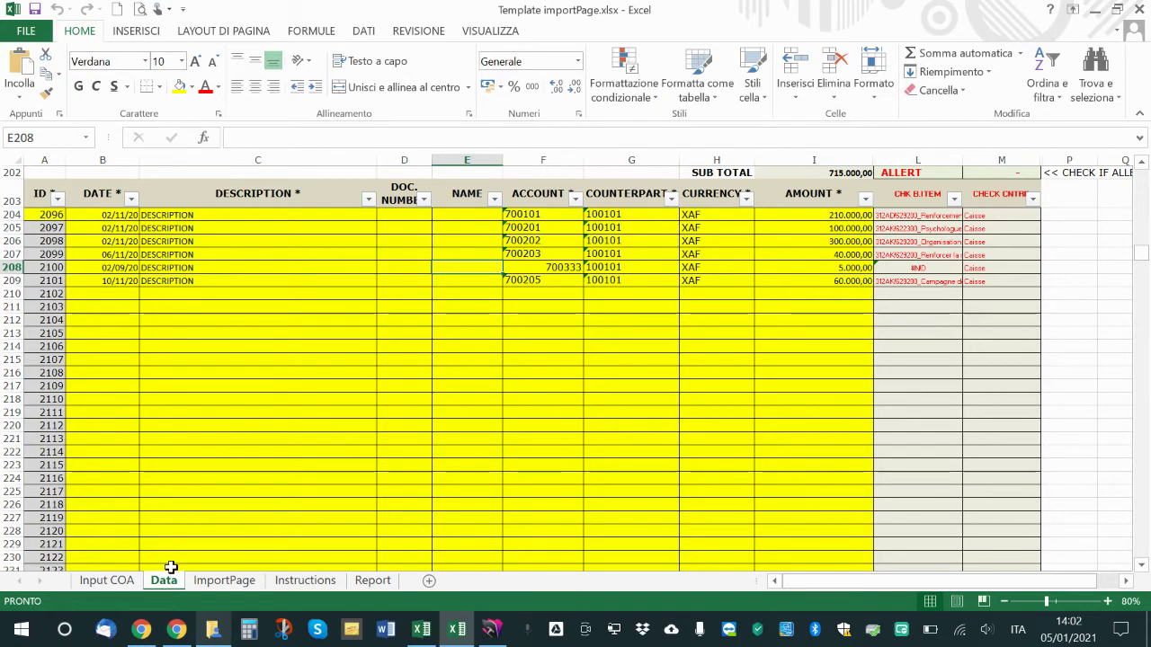
left_click(114, 217)
left_click(225, 215)
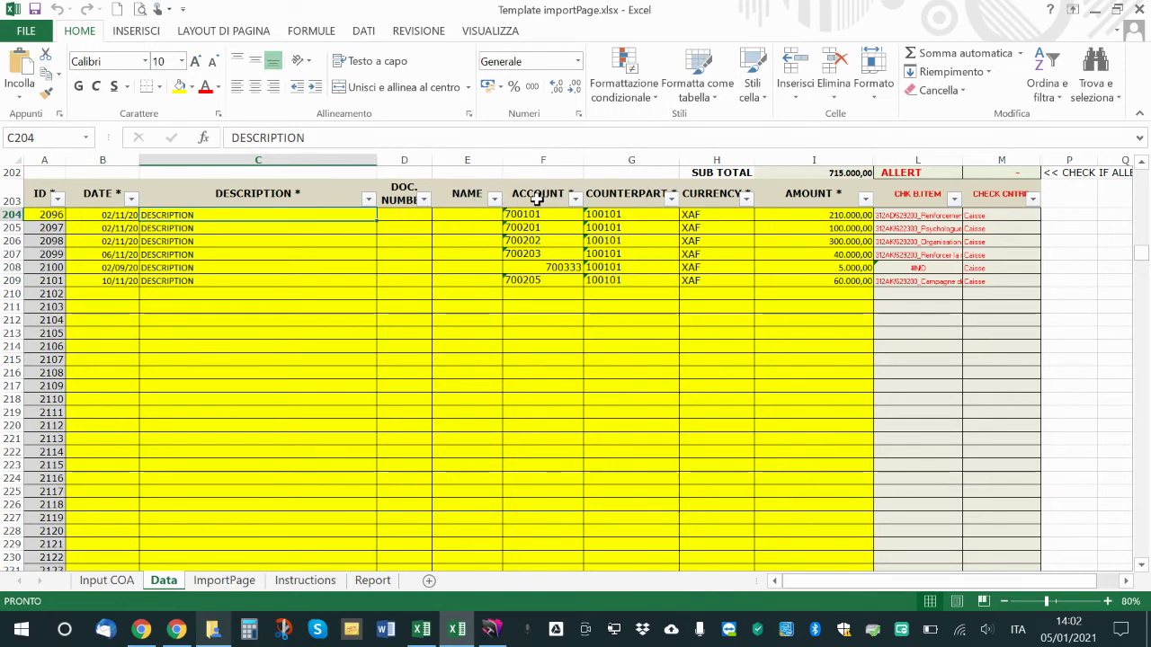
left_click(537, 199)
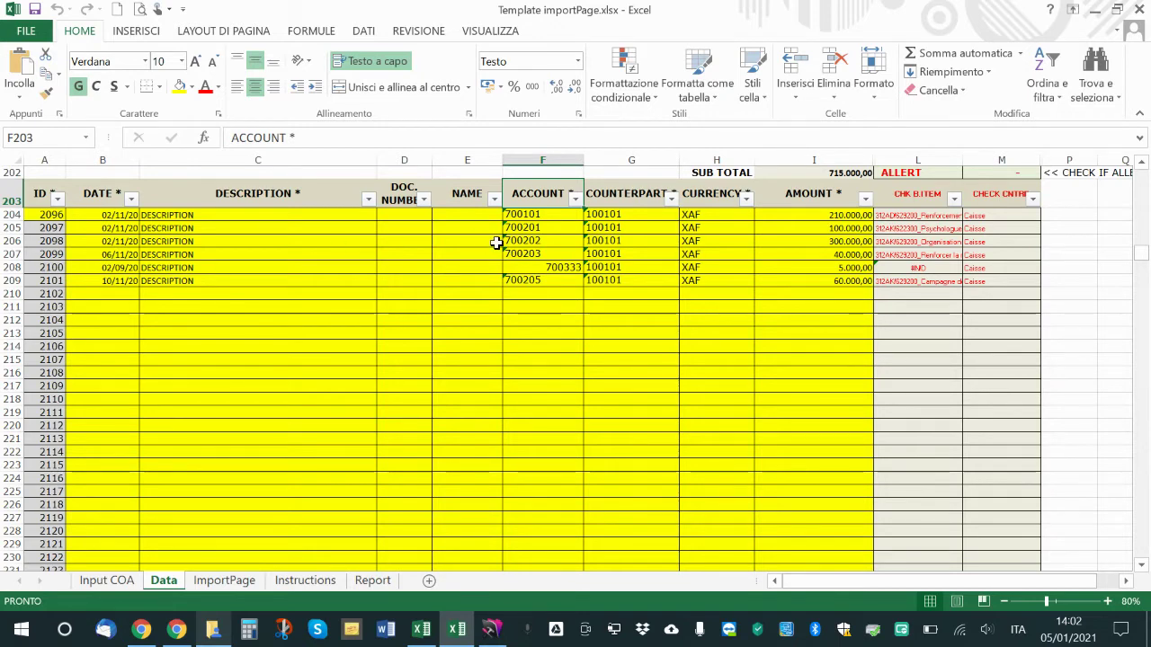
Enter the date 4-5-20 and the description "sldkfj alskdfj lasdfj" in the Data sheet row for ID 2102
left_click(112, 293)
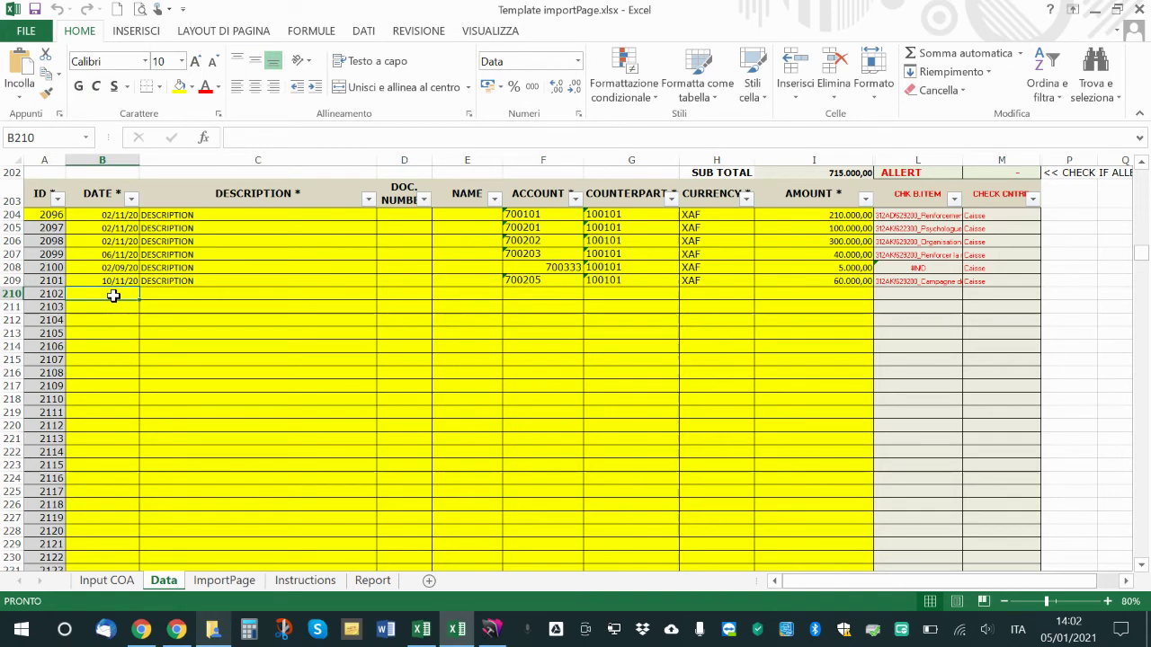
type("4-5-20")
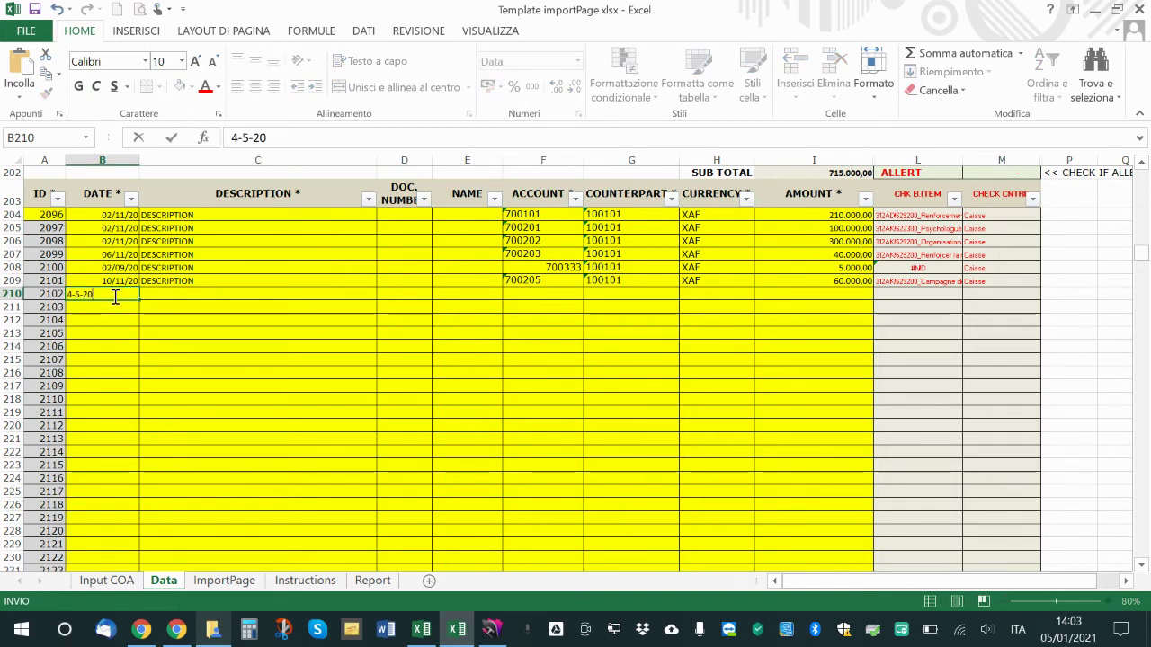
key("Return")
key("Up")
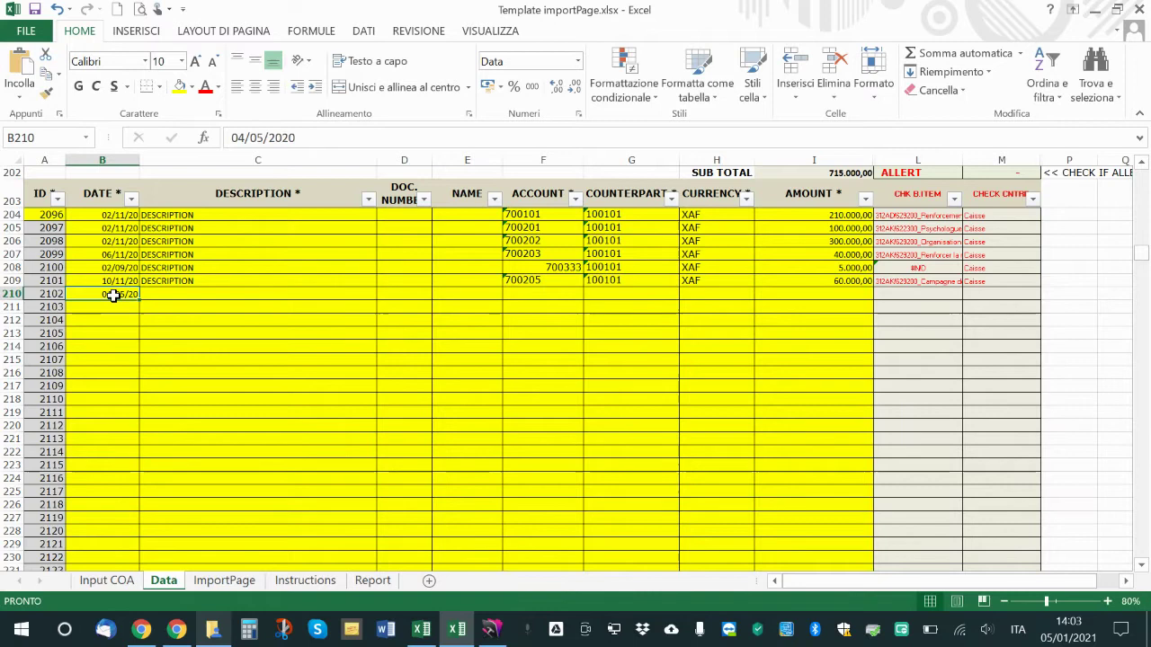
key("Right")
type("sldkfj alskdfj lasdfj")
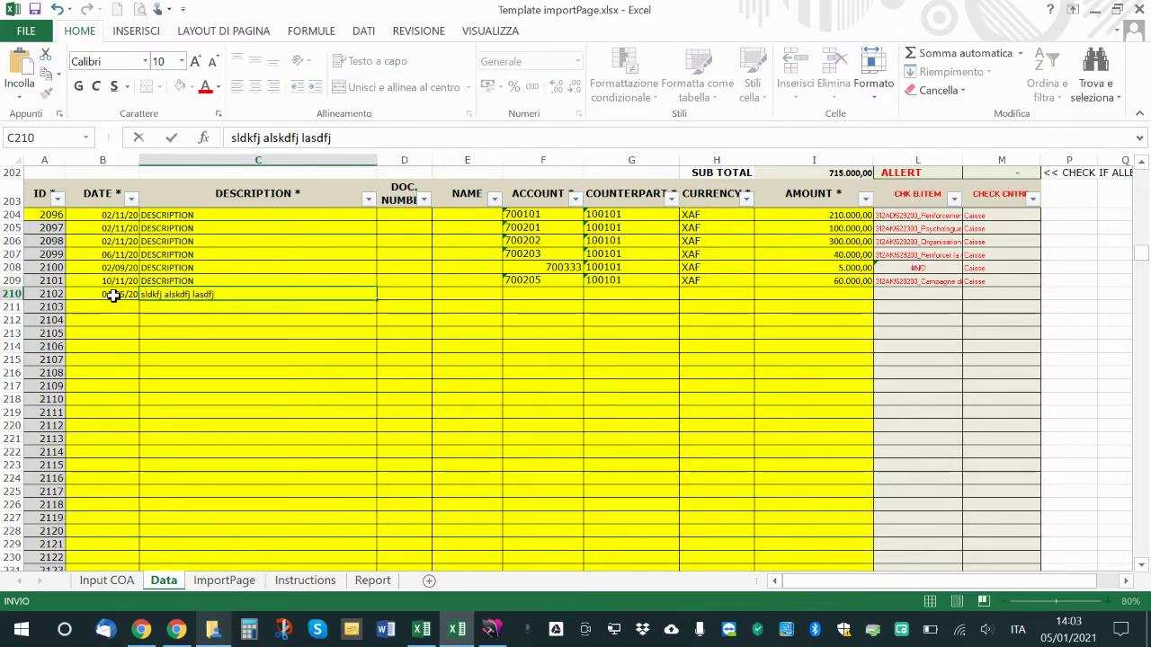
key("Return")
key("Up")
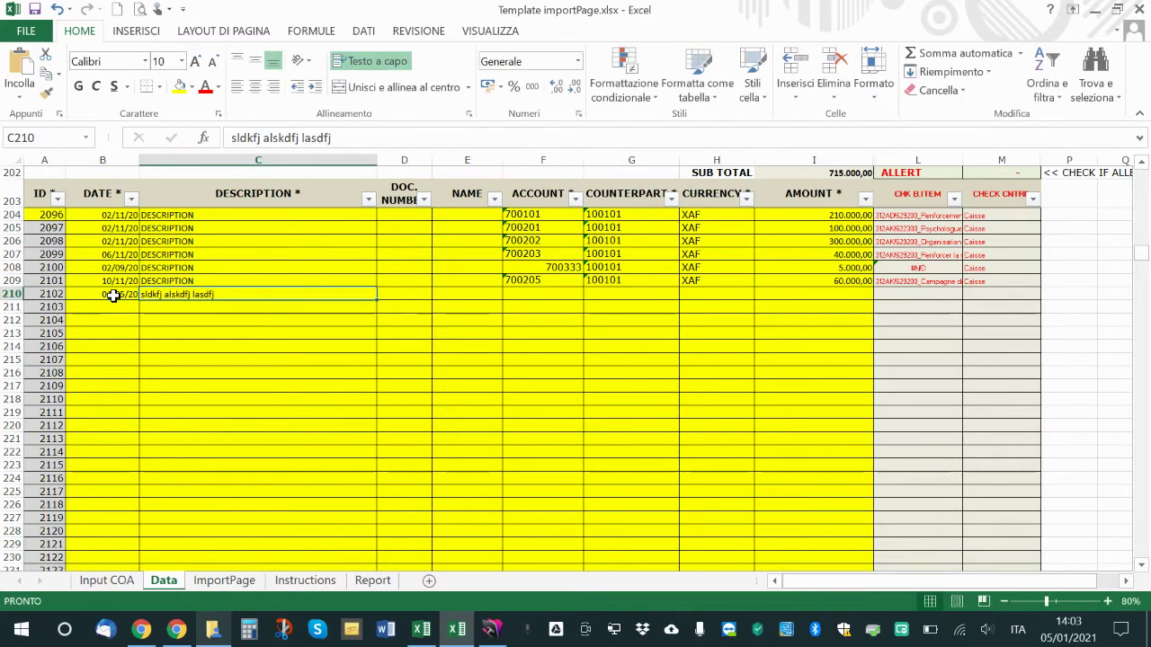
Choose account 700210 from the Account list for ID 2102 in the Data sheet
key("Right")
key("Left")
key("Right")
key("Right")
key("Right")
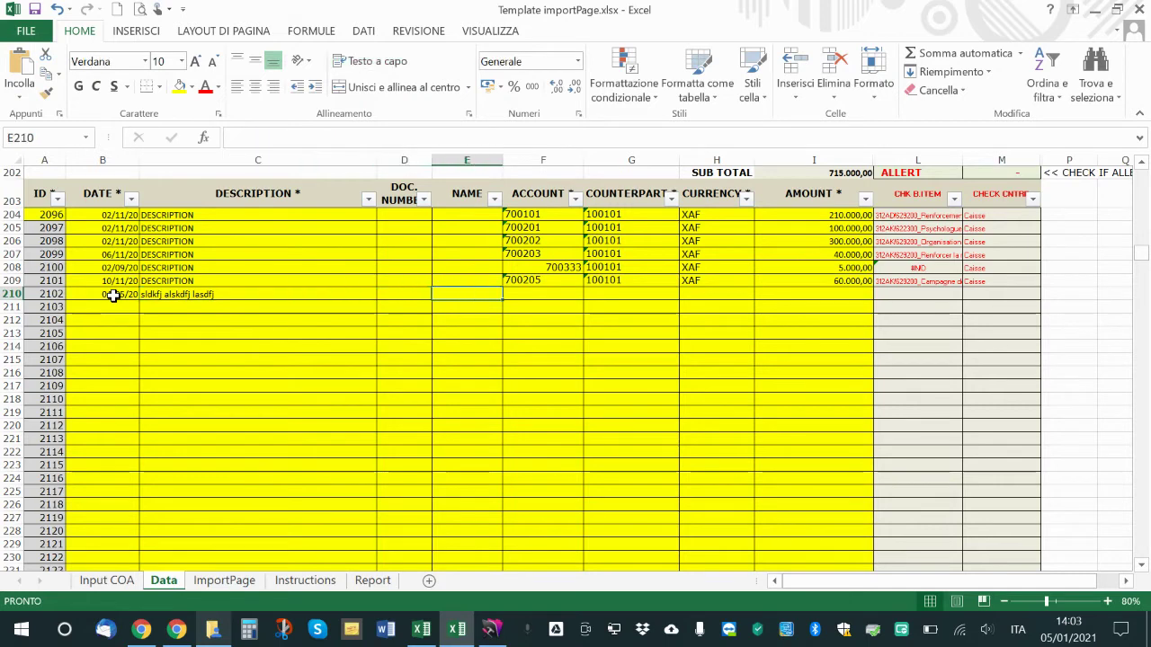
left_click(590, 294)
scroll(593, 341, "down", 10)
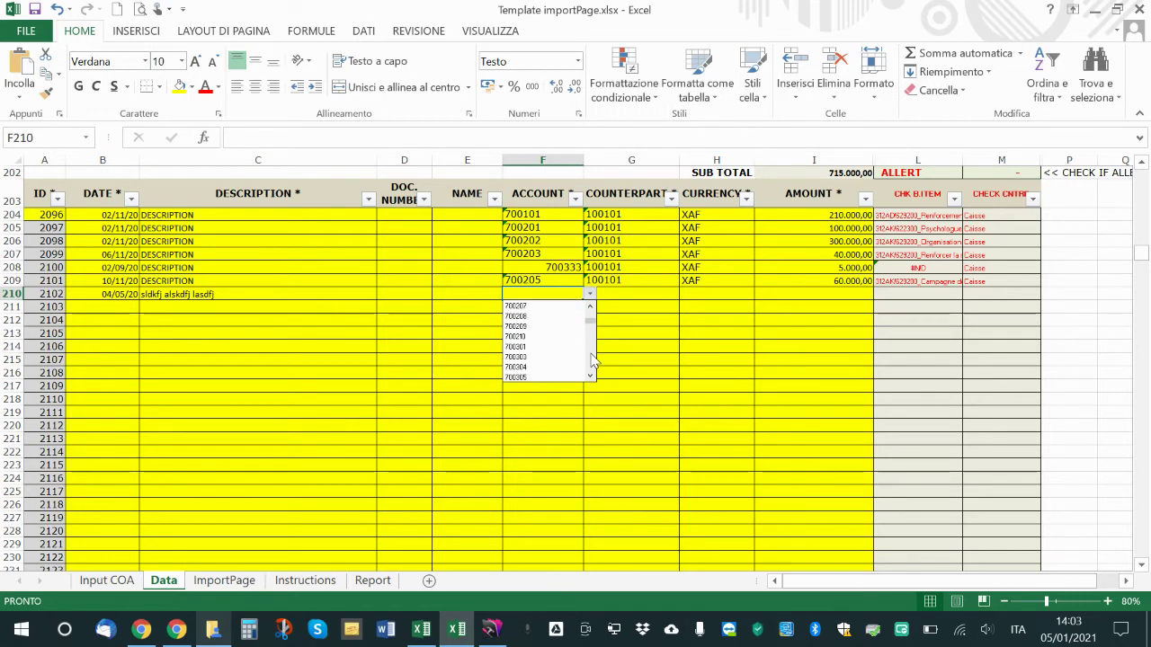
left_click(532, 336)
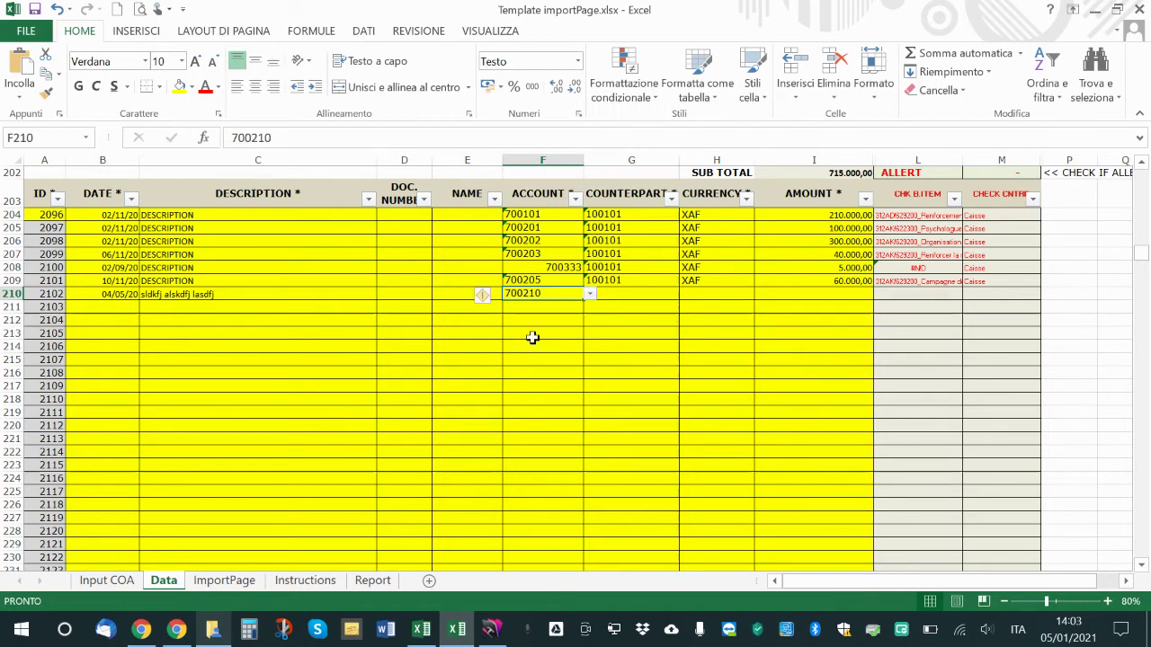
Copy counterpart 100101 from ID 2101 to ID 2102, and highlight the Account cells from ID 2096 to 2108
left_click(631, 280)
key("ctrl+c")
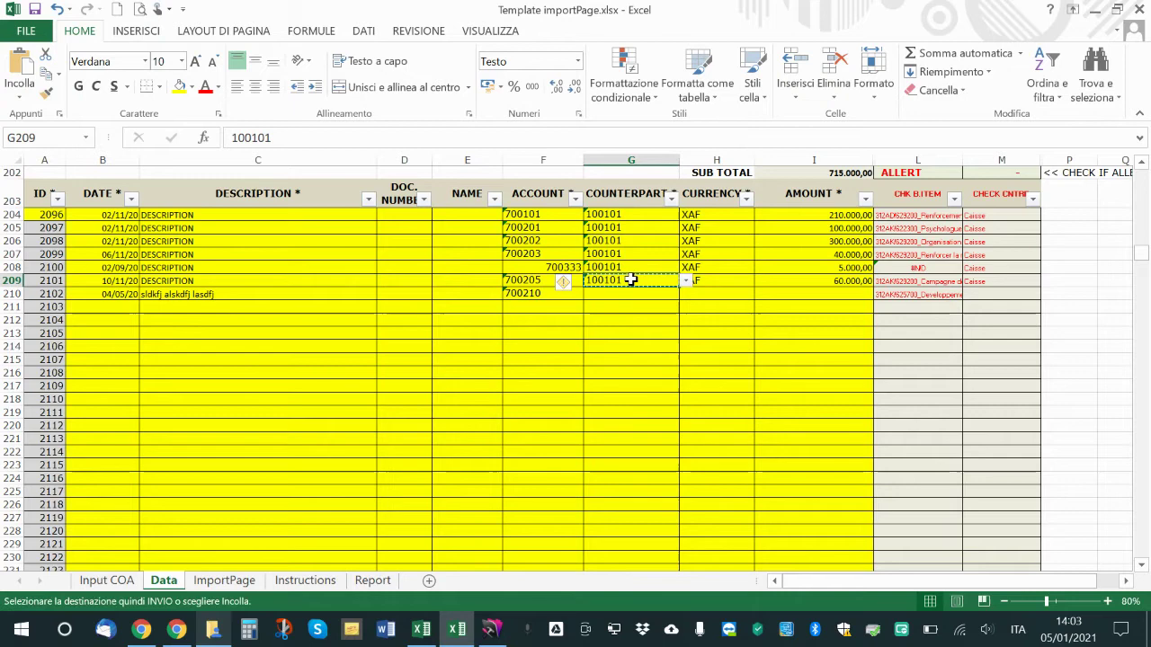
key("Down")
key("ctrl+v")
key("Left")
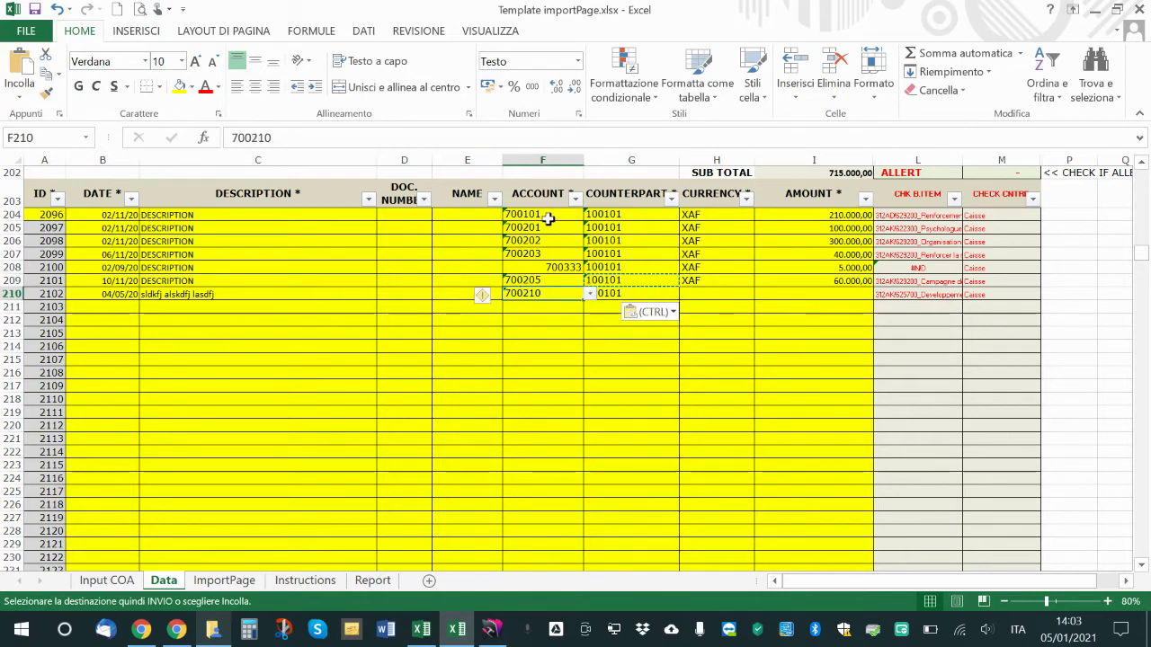
left_click_drag(544, 219, 547, 374)
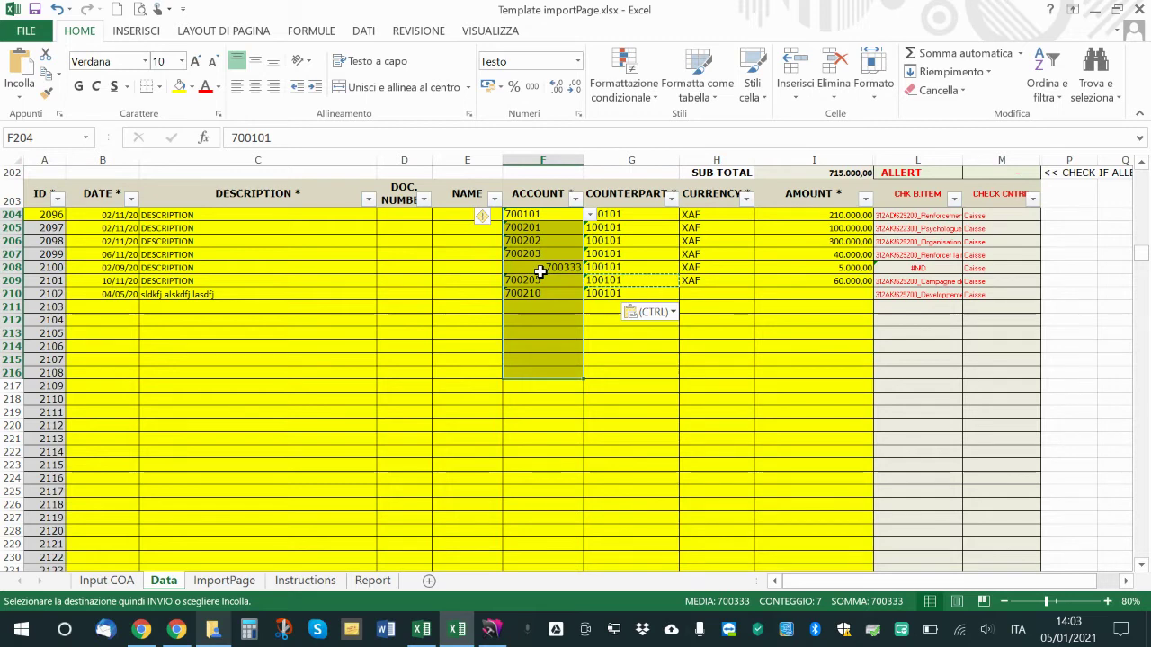
Set the currency to EUR and the amount to 1200 for ID 2102
left_click(699, 299)
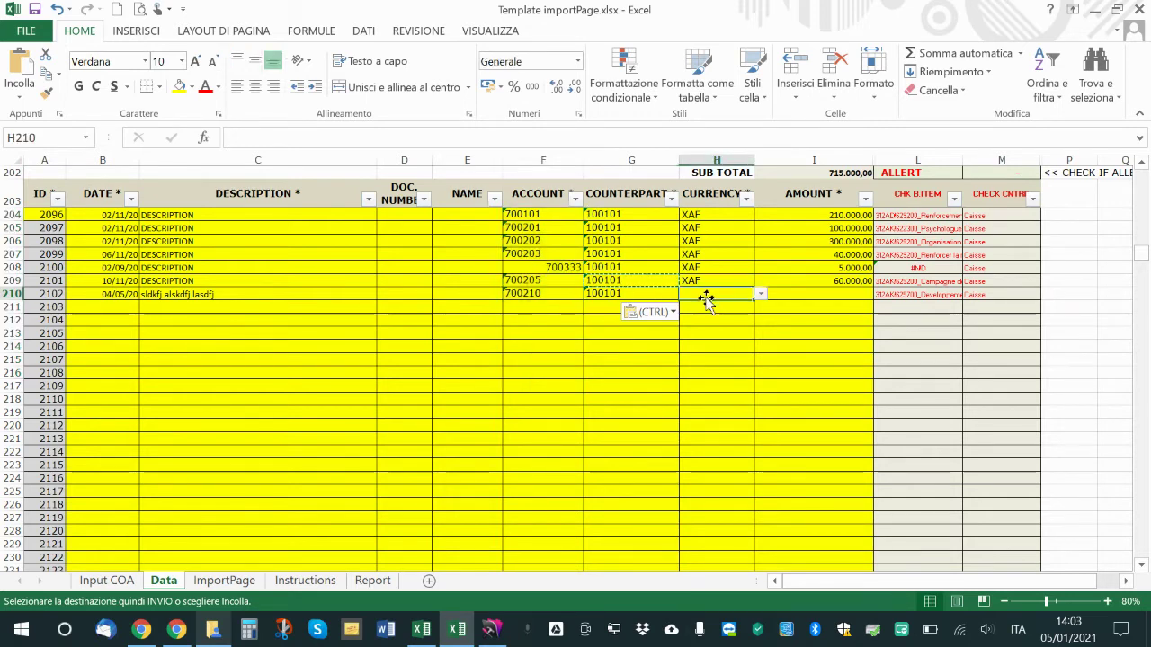
left_click(760, 294)
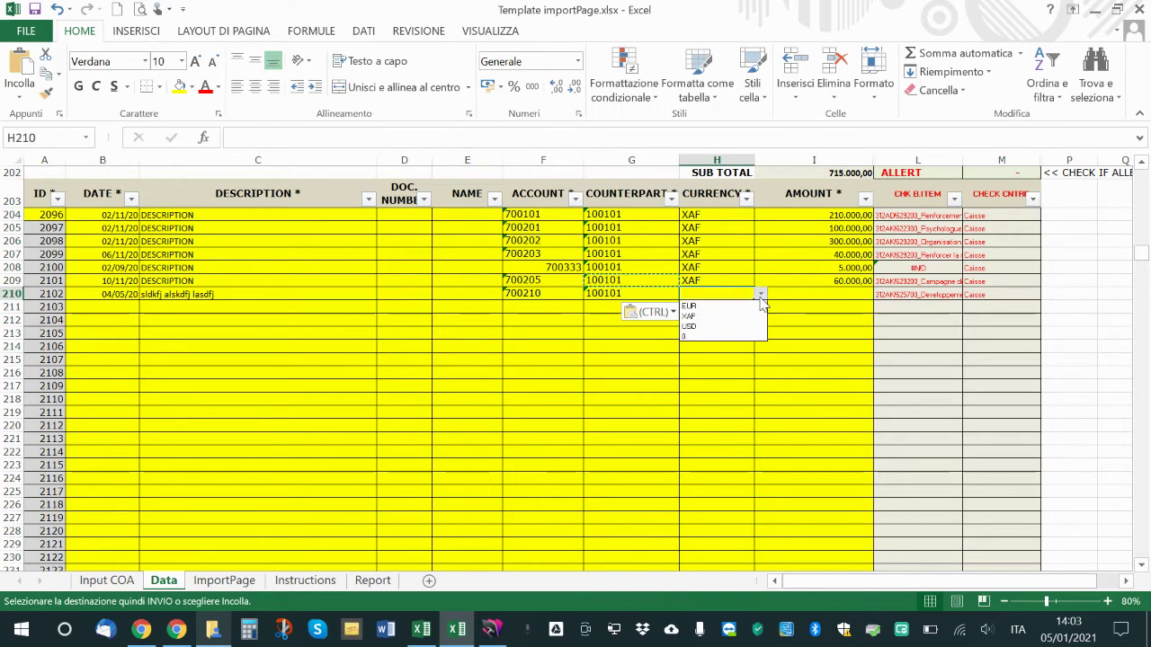
left_click(724, 312)
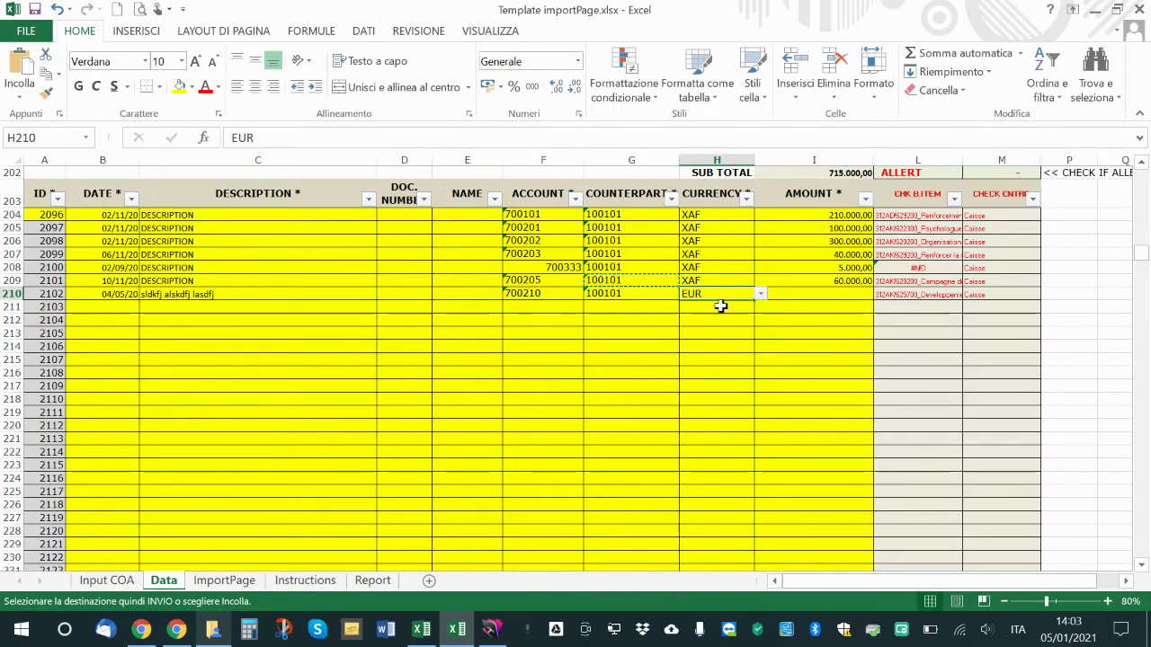
left_click(804, 297)
type("12")
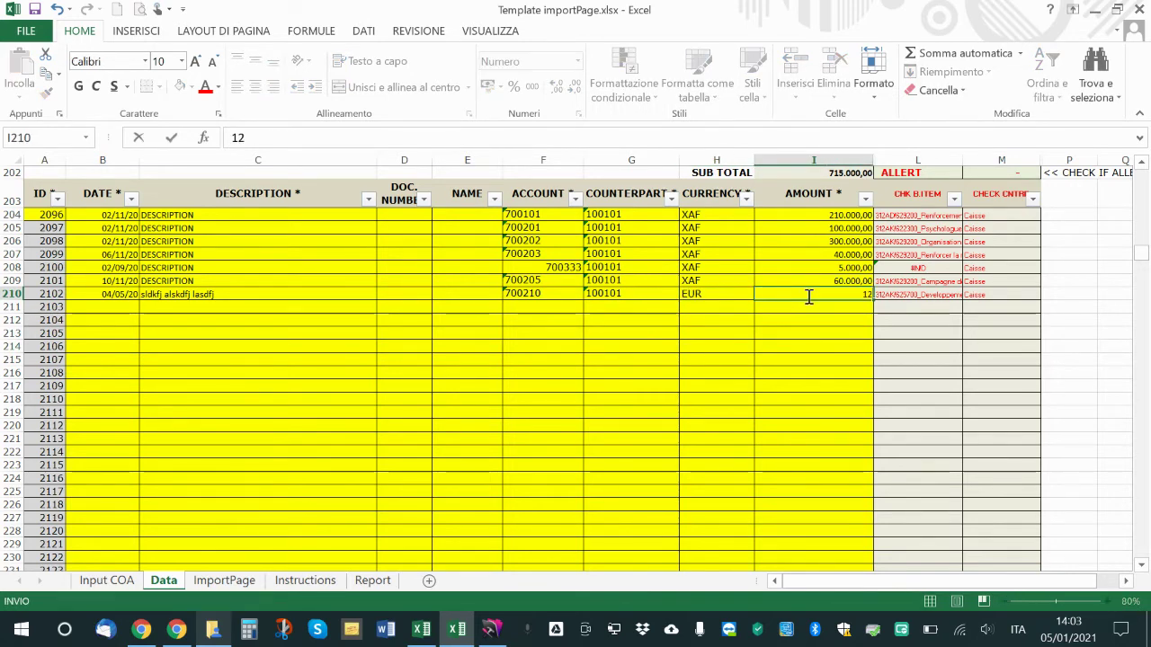
type("00")
key("Return")
left_click(805, 294)
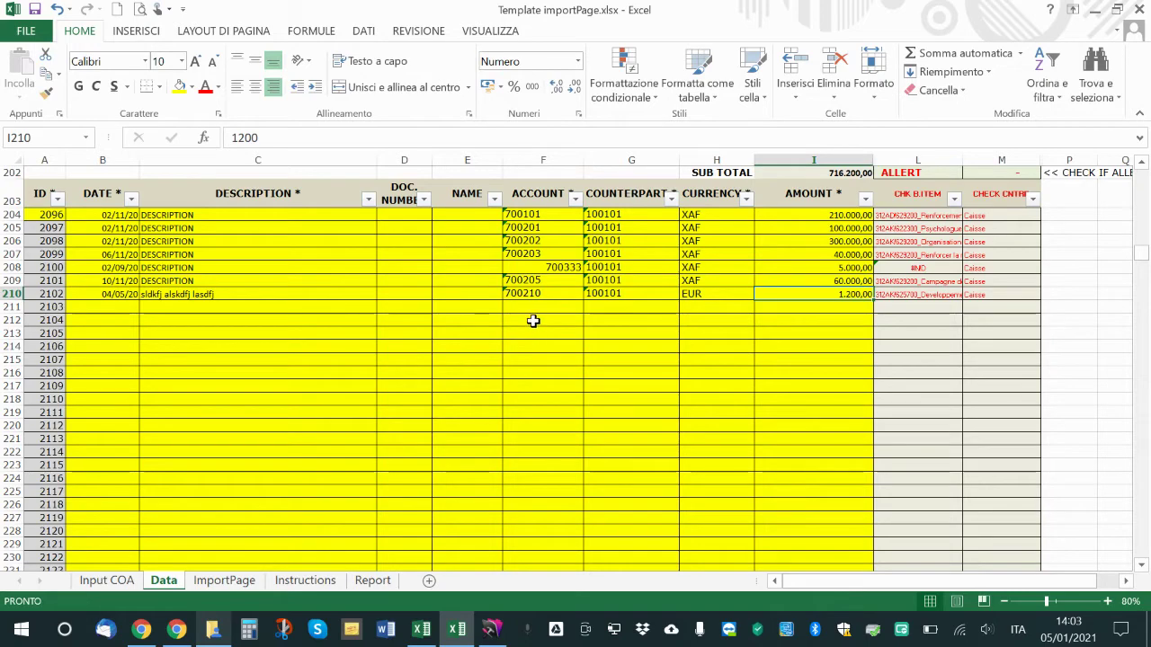
Review the ImportPage sheet's rows for IDs 2096 to 2102 and compare them with the Data sheet
left_click(225, 581)
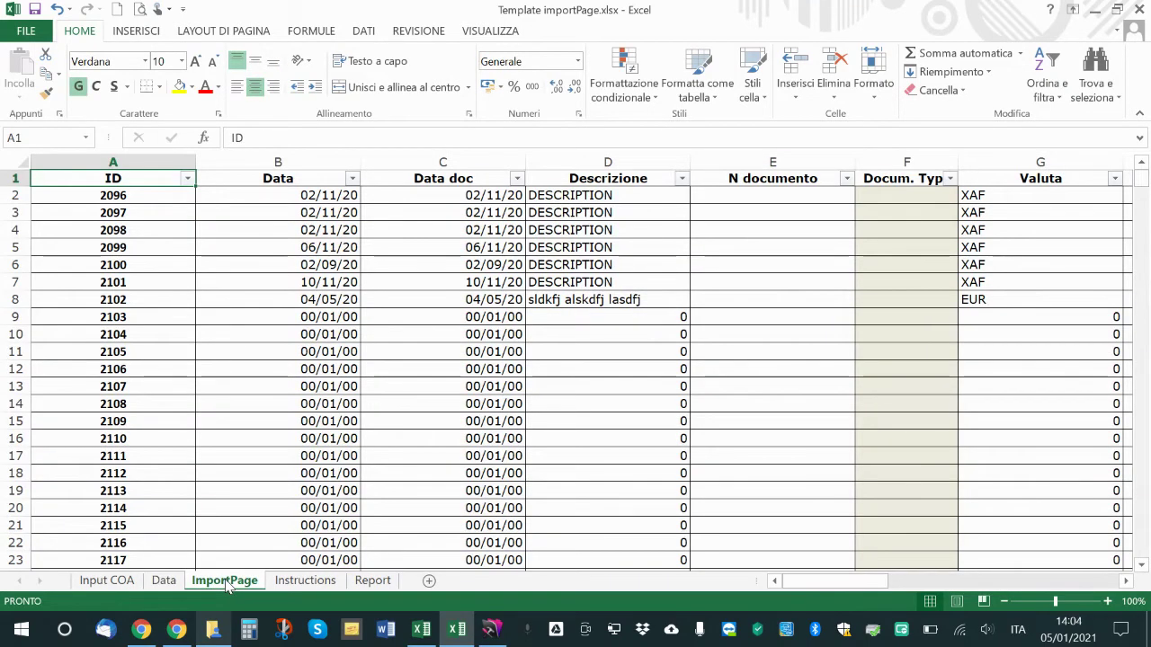
left_click(99, 196)
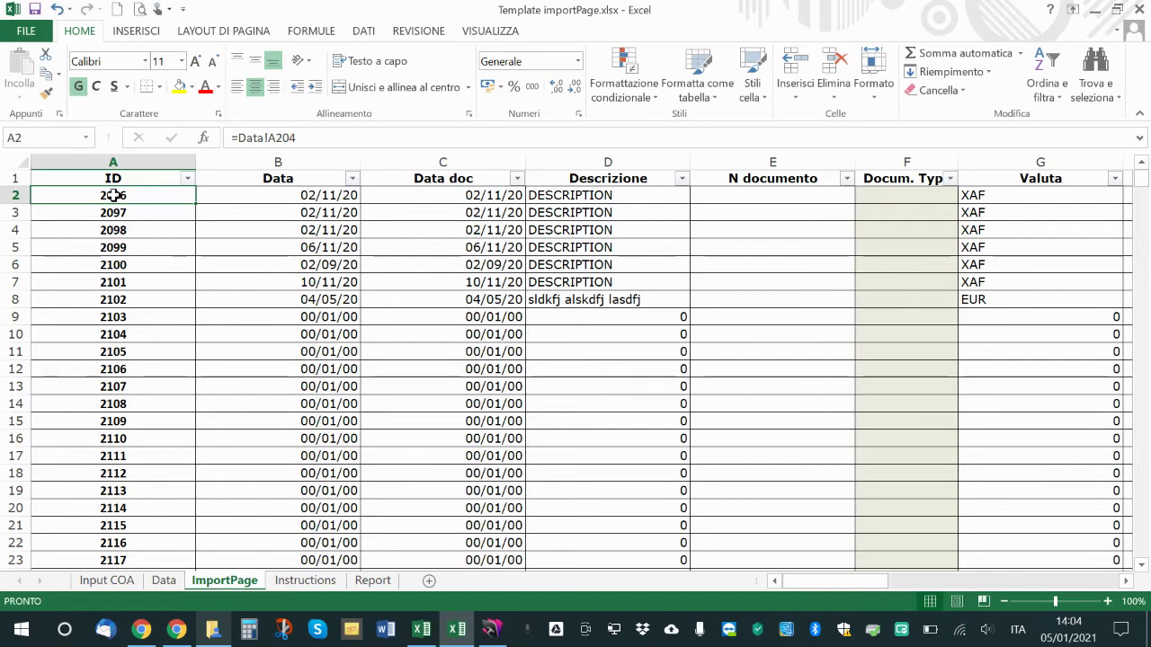
left_click_drag(15, 196, 16, 302)
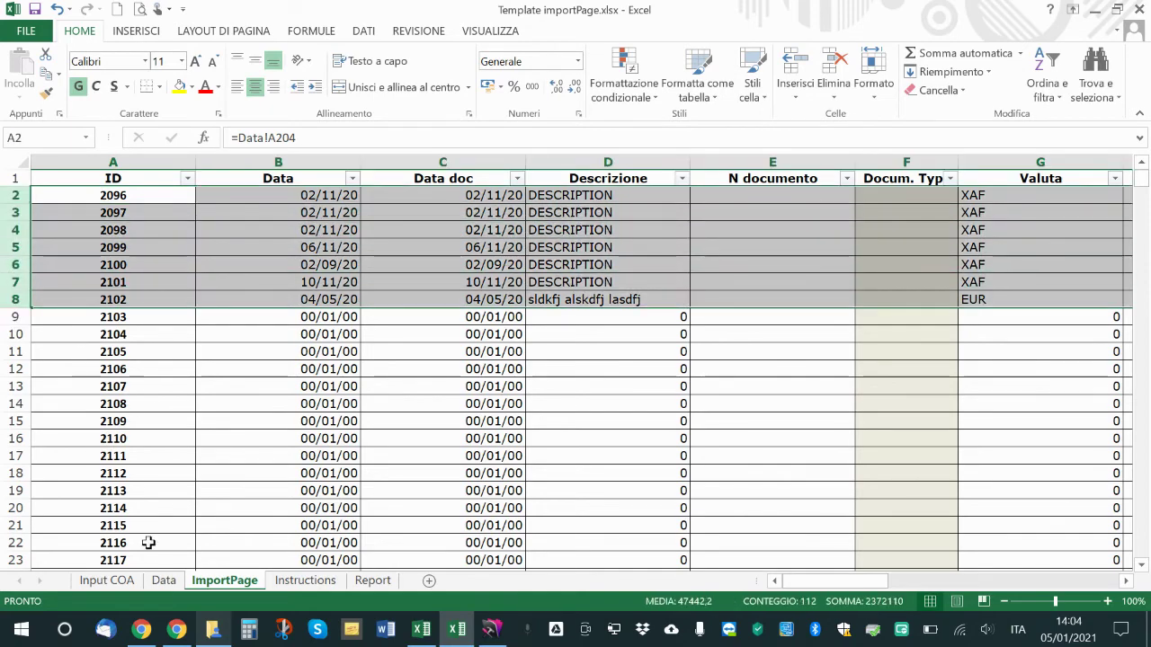
left_click(164, 581)
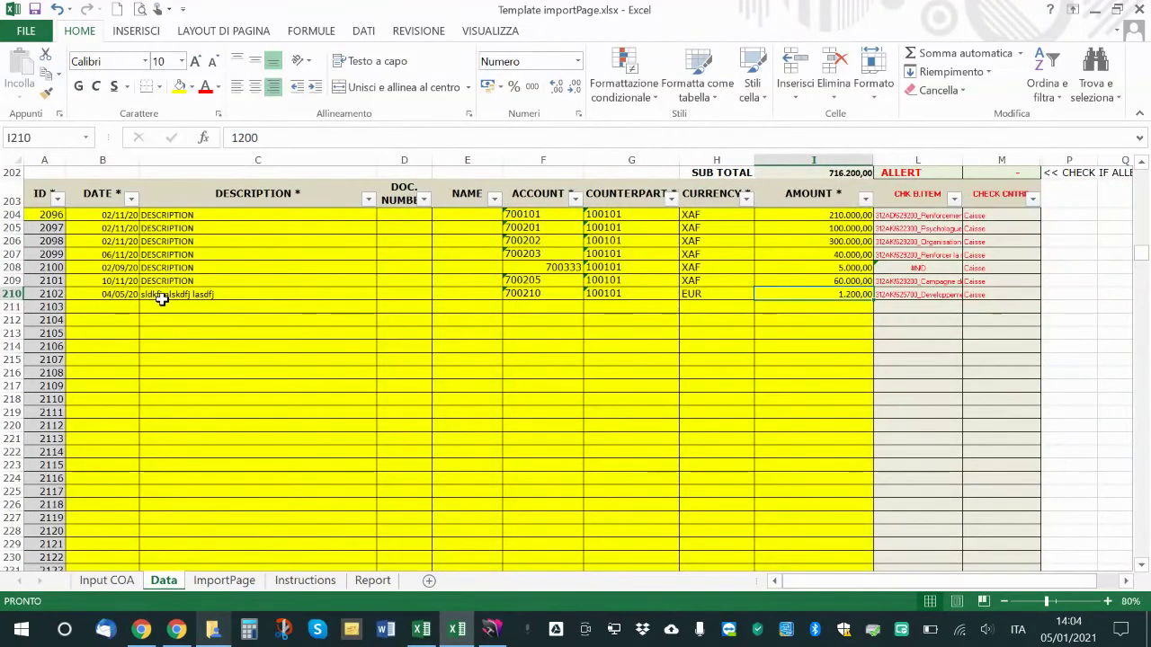
Examine the linked formulas for ID 2102 on the ImportPage sheet, from Data doc across to B Item, and return to its ID
left_click(221, 581)
left_click(589, 298)
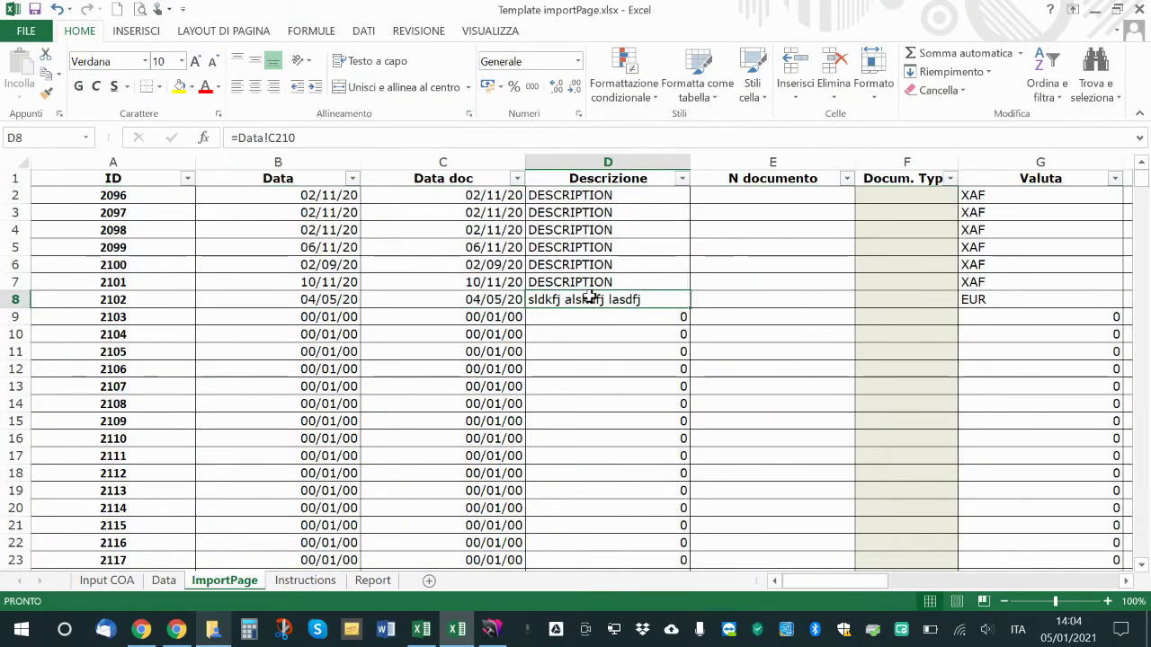
key("Left")
key("Left")
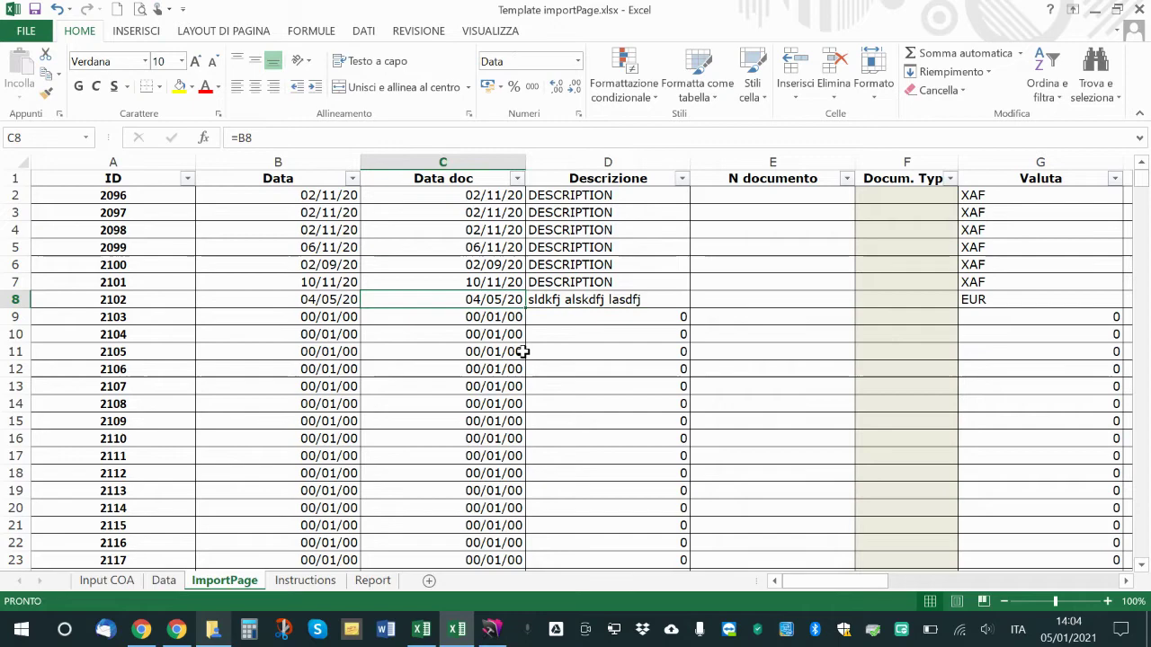
key("Right")
key("Right")
key("Right")
key("Right")
key("Right")
key("Right")
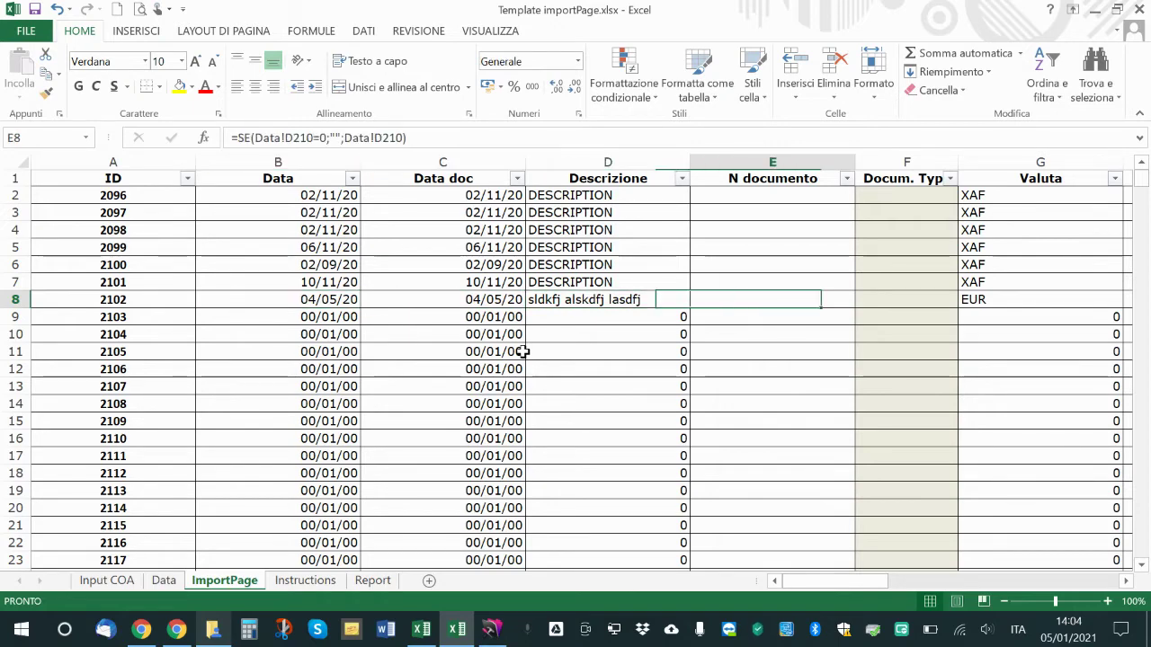
key("Right")
key("Right")
key("Right")
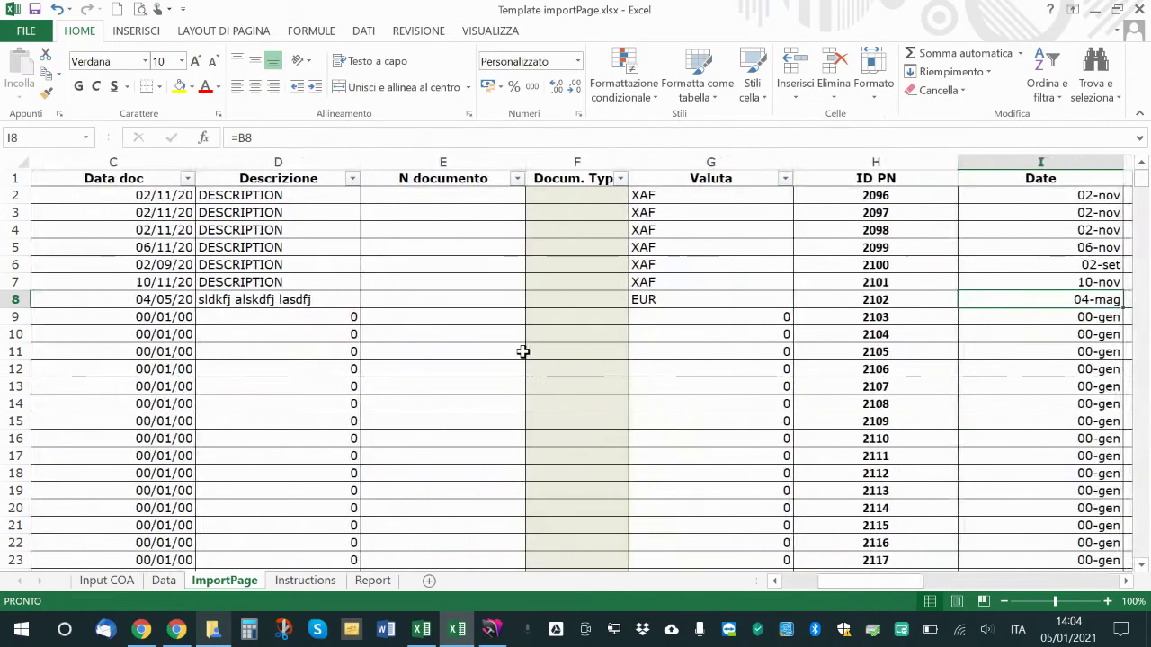
key("Left")
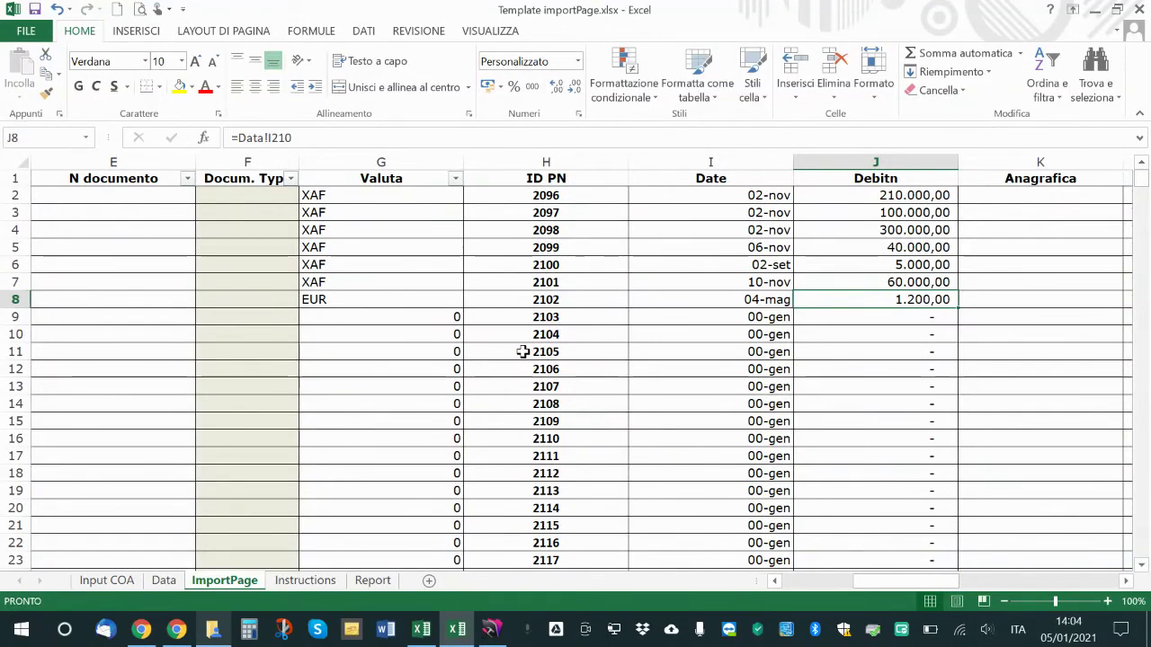
key("Right")
key("Right")
key("Right")
key("Left")
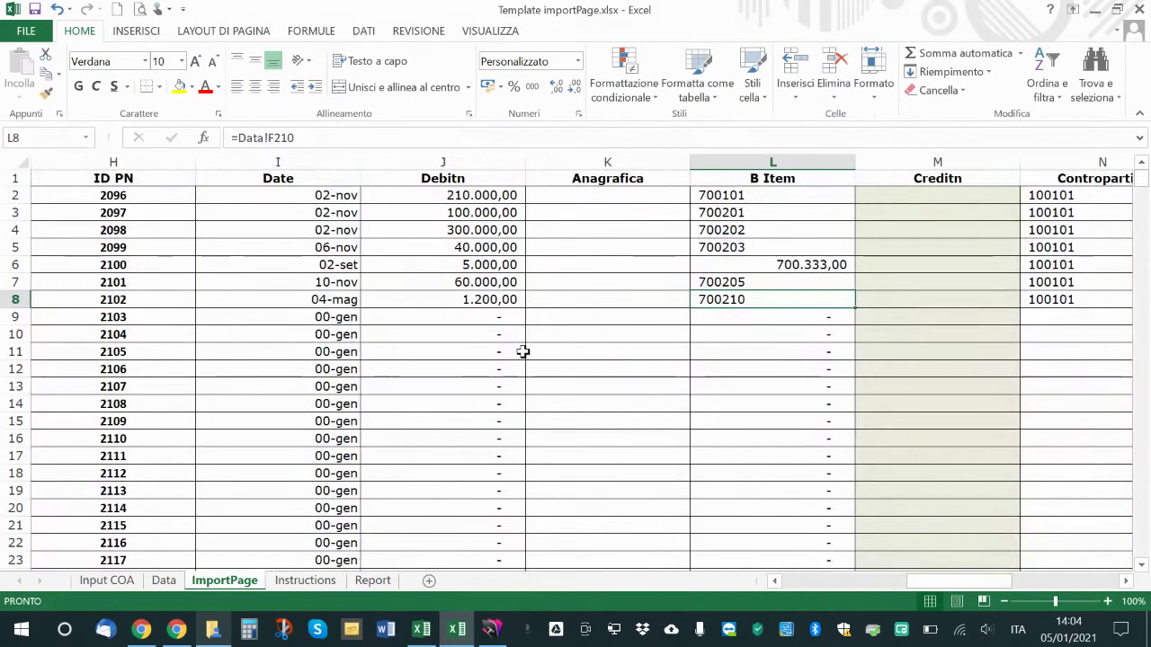
key("Home")
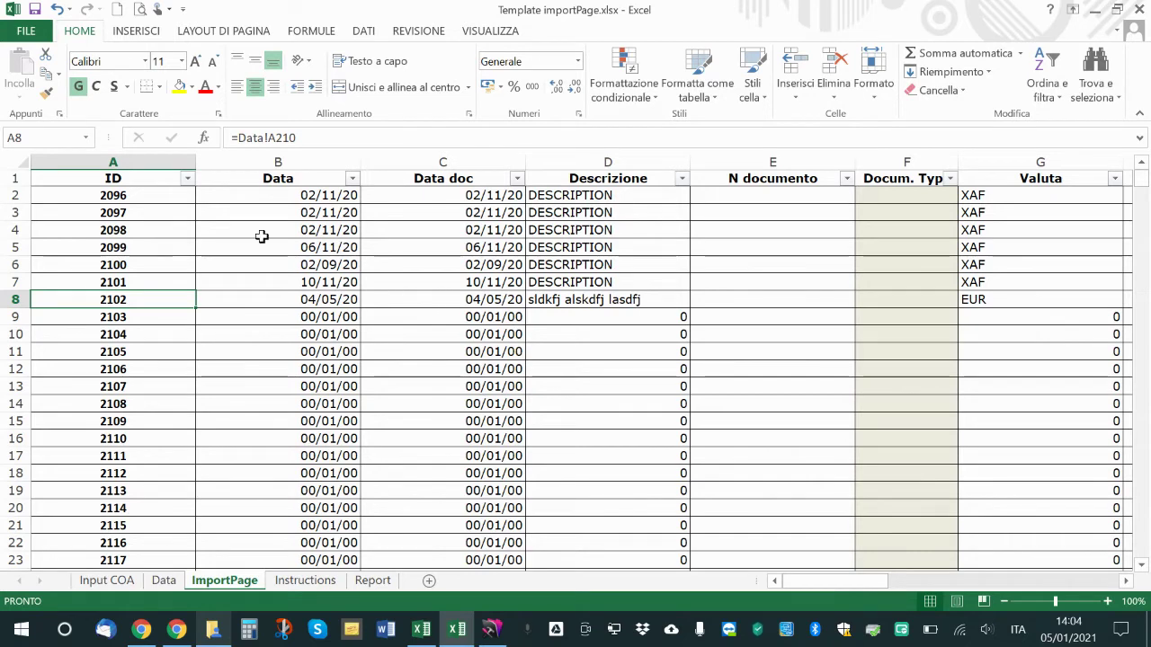
Copy the ImportPage cells from ID to Cofincode for IDs 2096 to 2102 and paste them as values at A2 in ImportPage.xls
left_click_drag(100, 193, 930, 297)
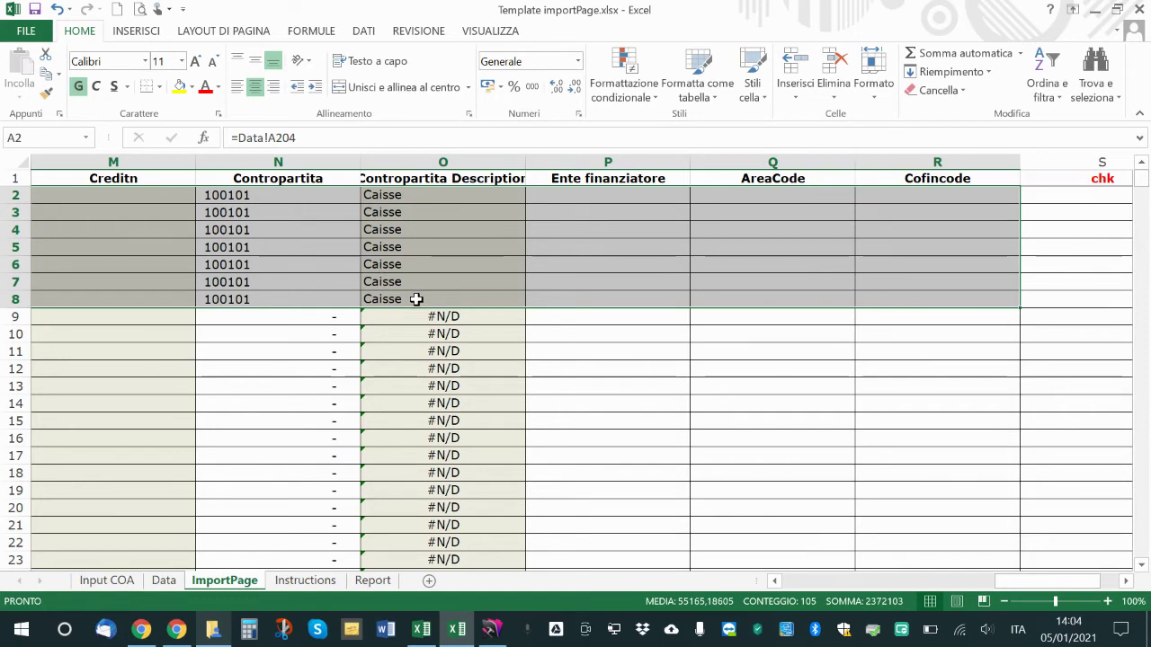
key("ctrl+c")
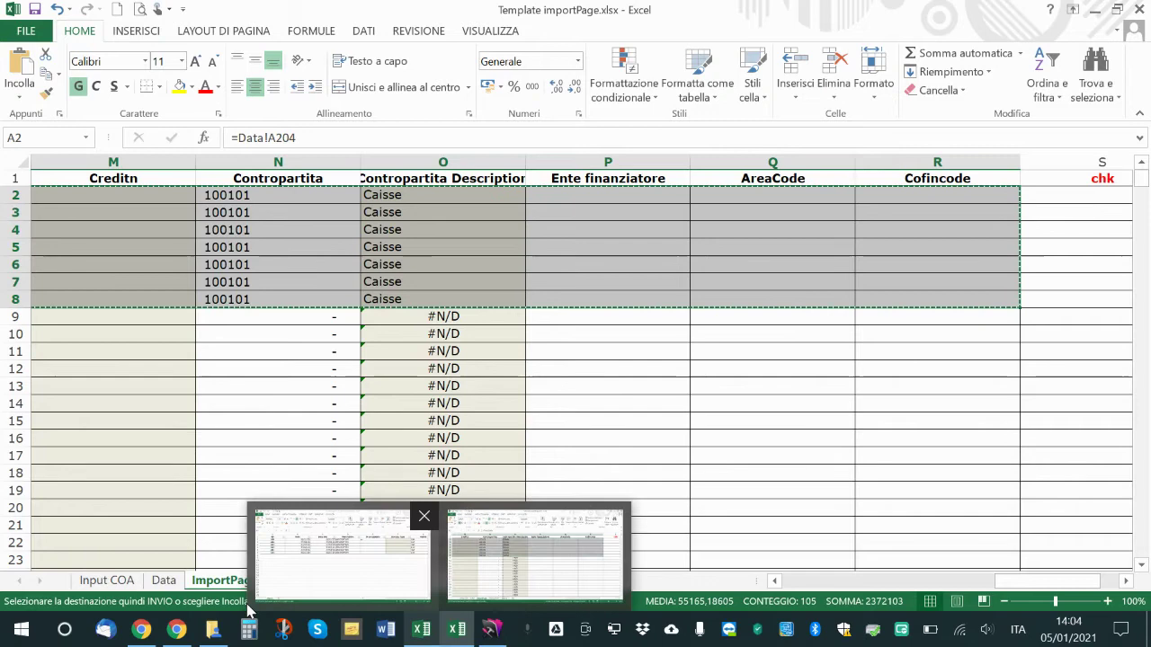
mouse_move(421, 635)
left_click(341, 553)
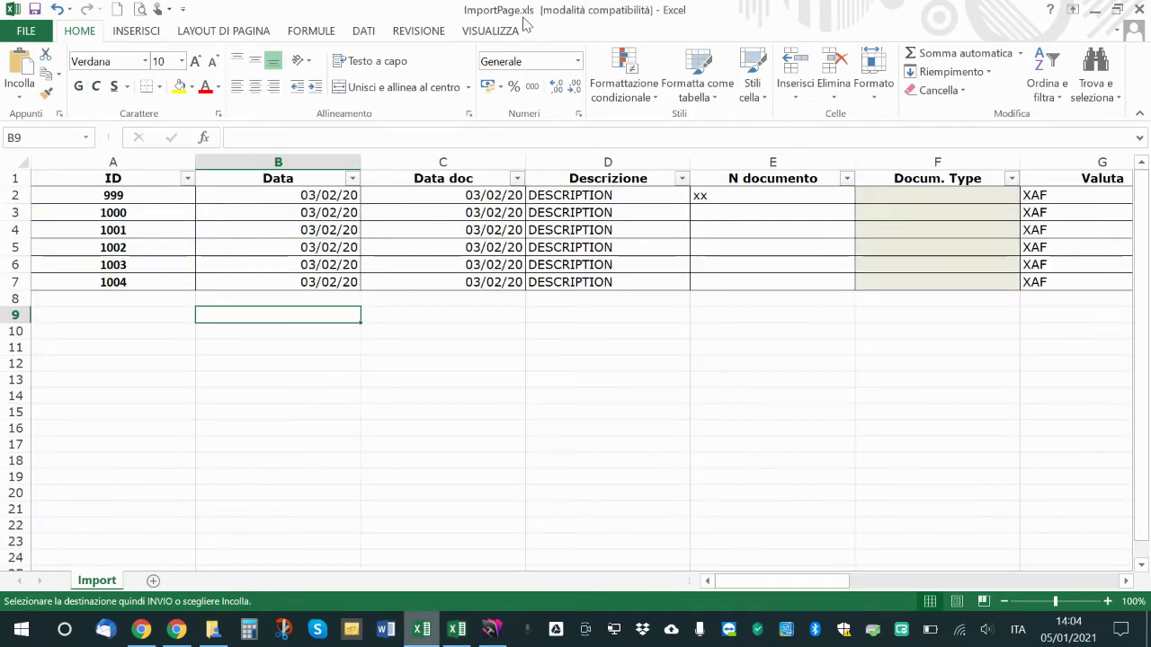
left_click(87, 200)
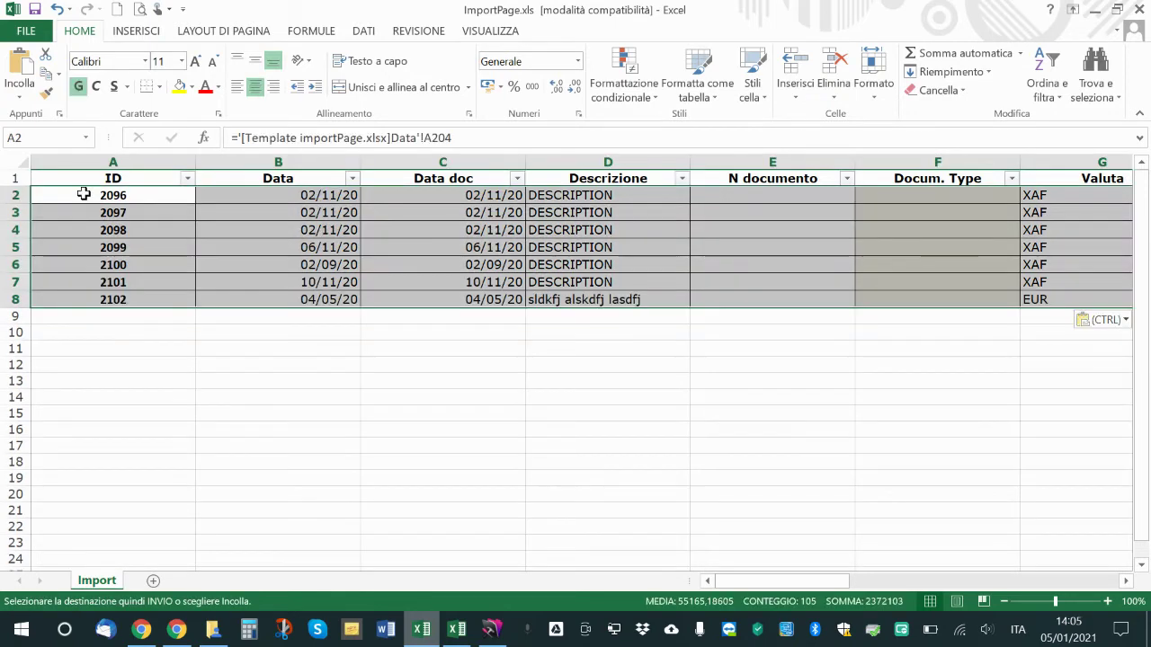
right_click(84, 194)
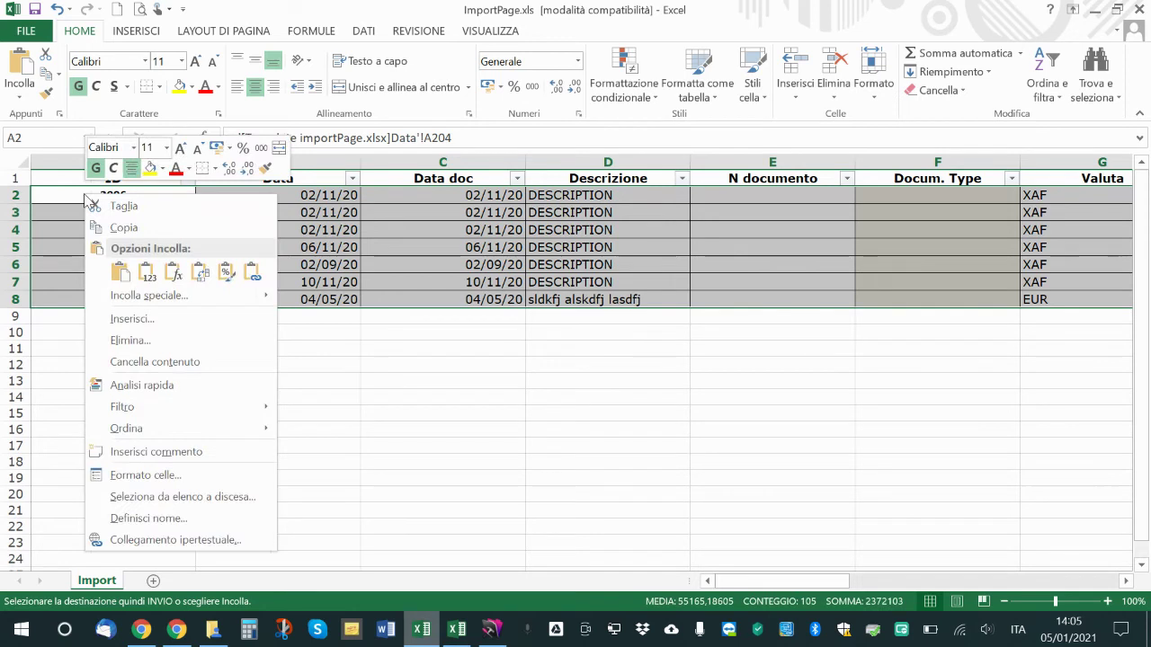
left_click(149, 271)
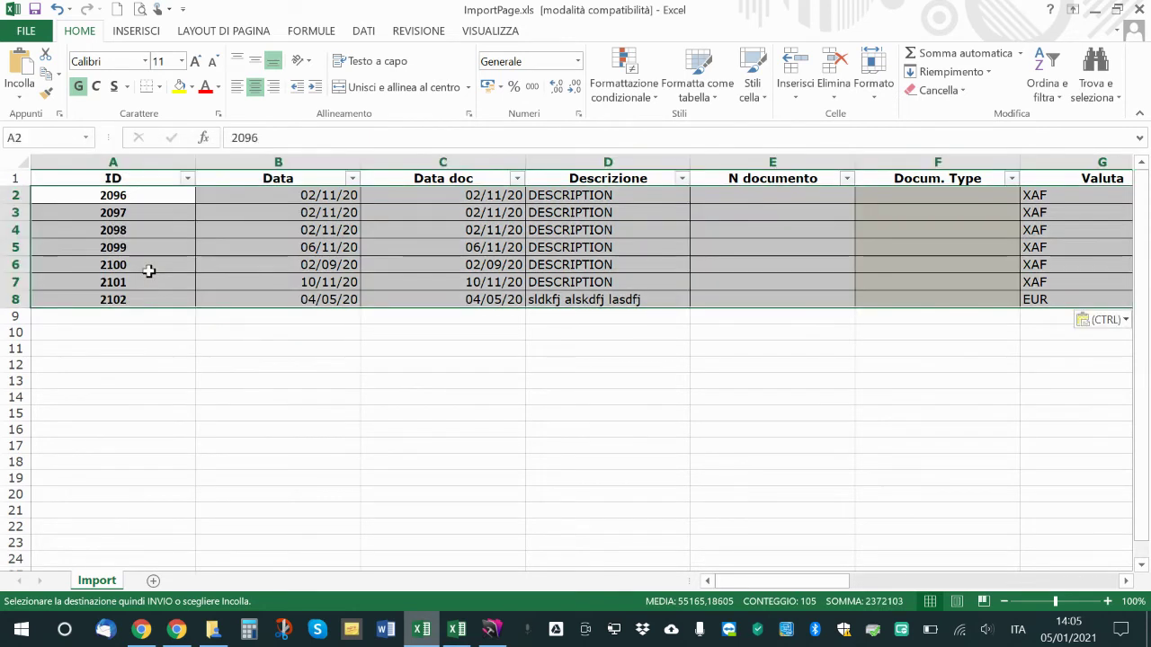
left_click(99, 197)
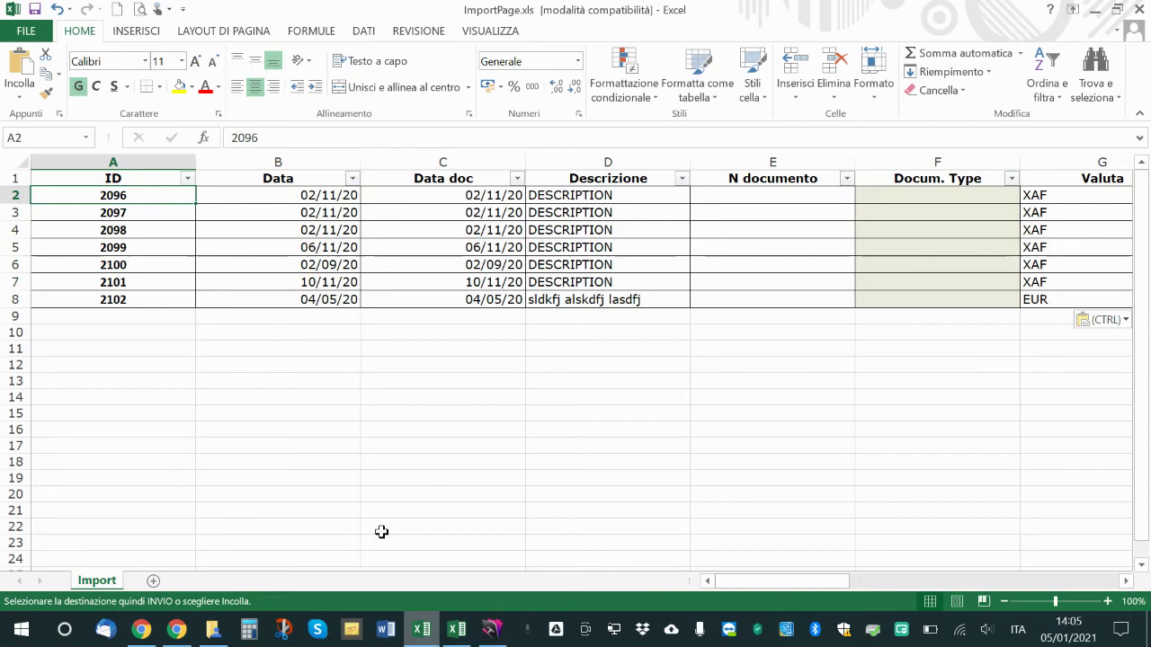
Compare the template's first Contropartita formula with the pasted values for ID 2096 in ImportPage.xls, reviewing its columns from ID to Anagrafica
left_click(457, 628)
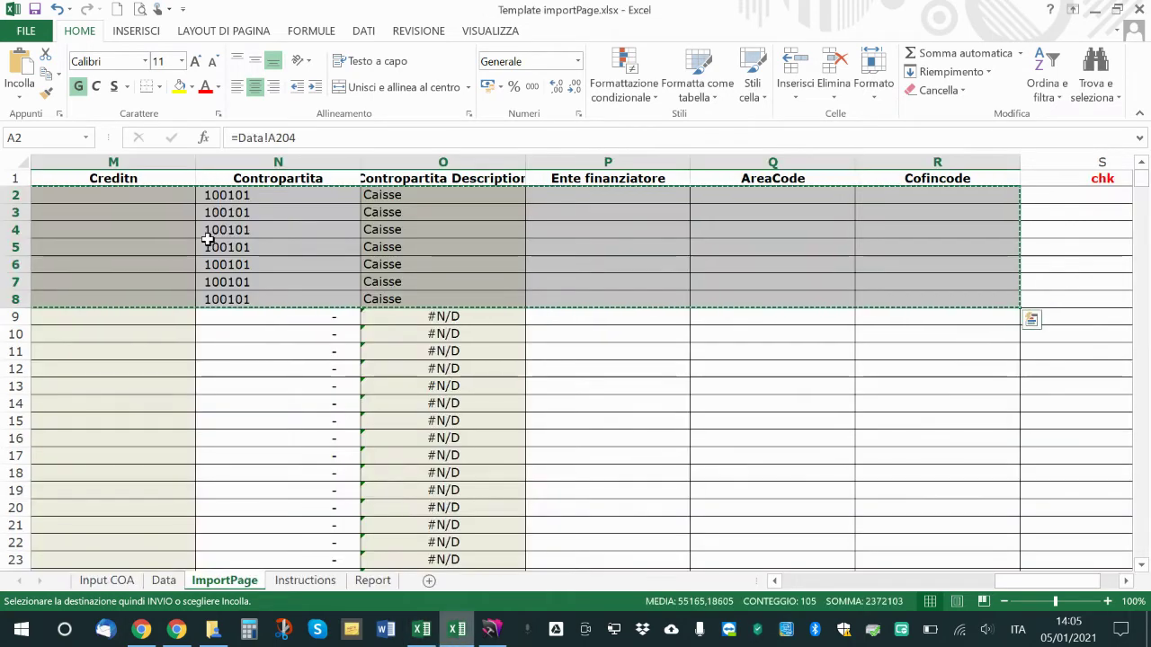
left_click(231, 194)
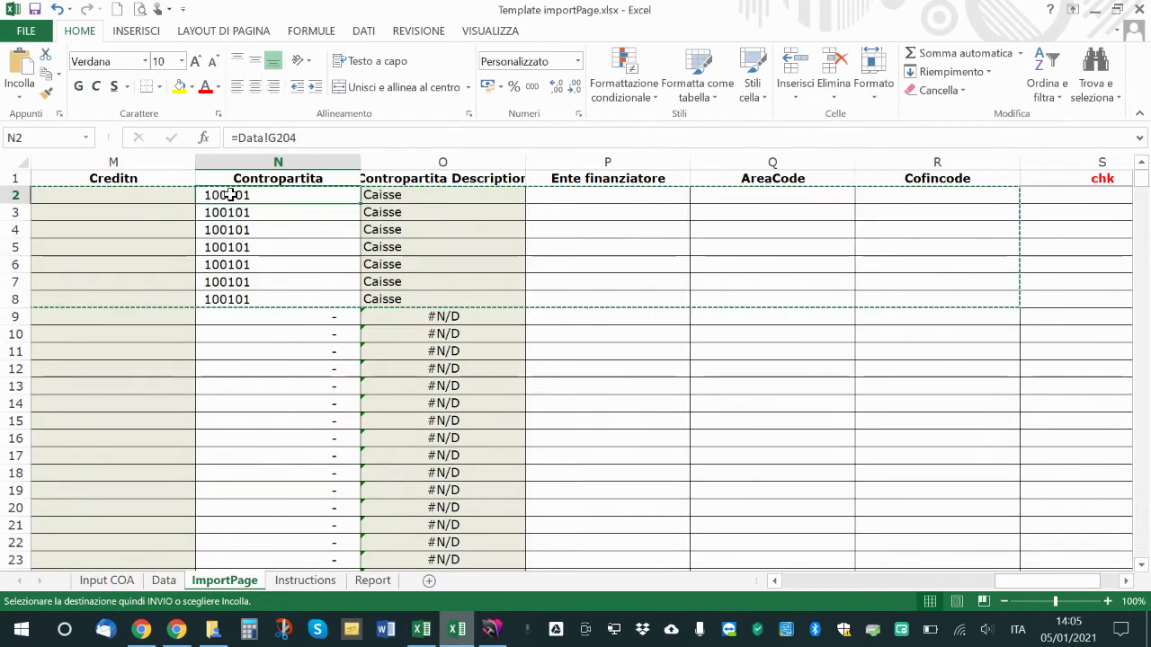
left_click(423, 632)
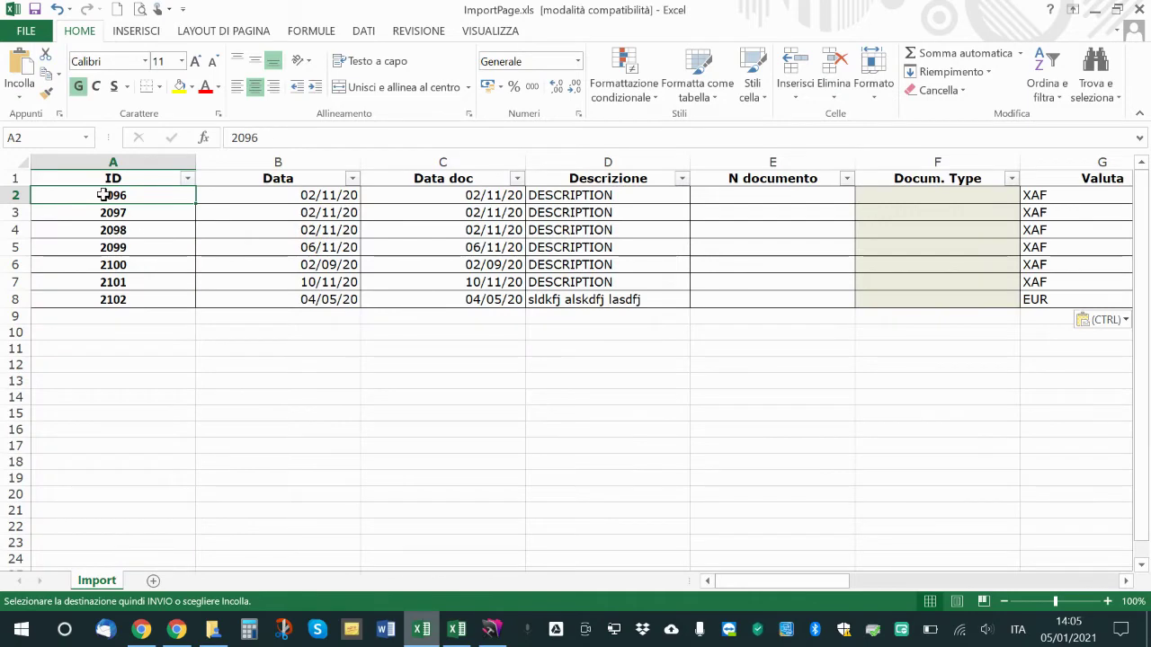
key("Right")
key("Right")
key("Right")
key("Right")
key("Right")
key("Right")
key("Right")
key("Right")
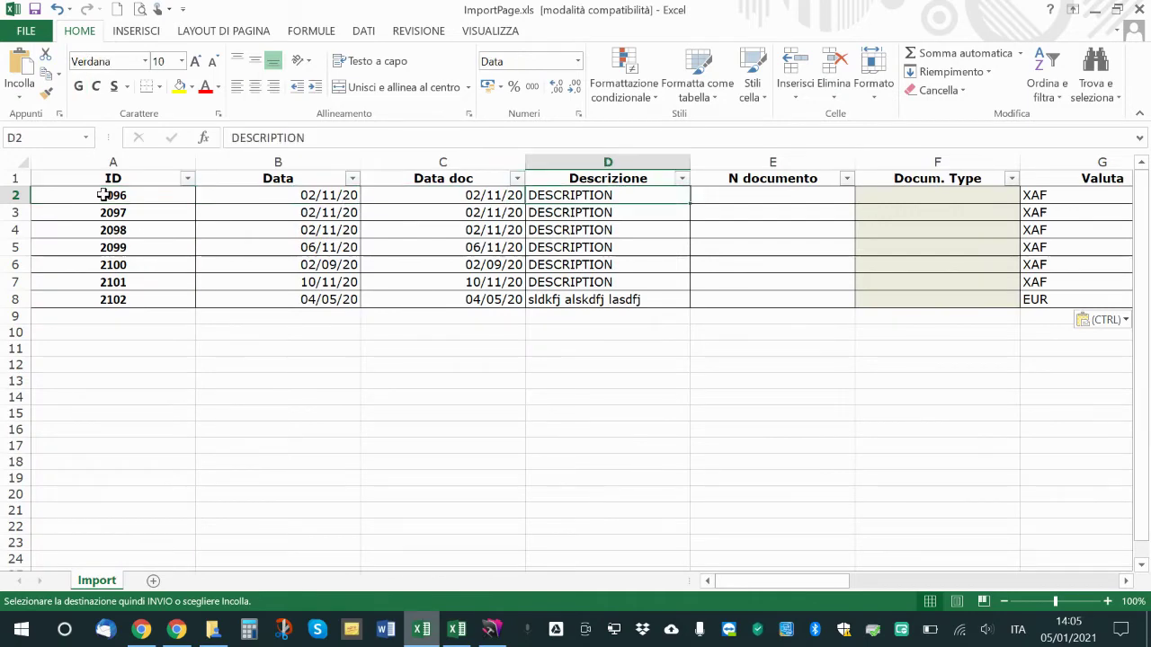
key("Right")
key("Right")
key("Right")
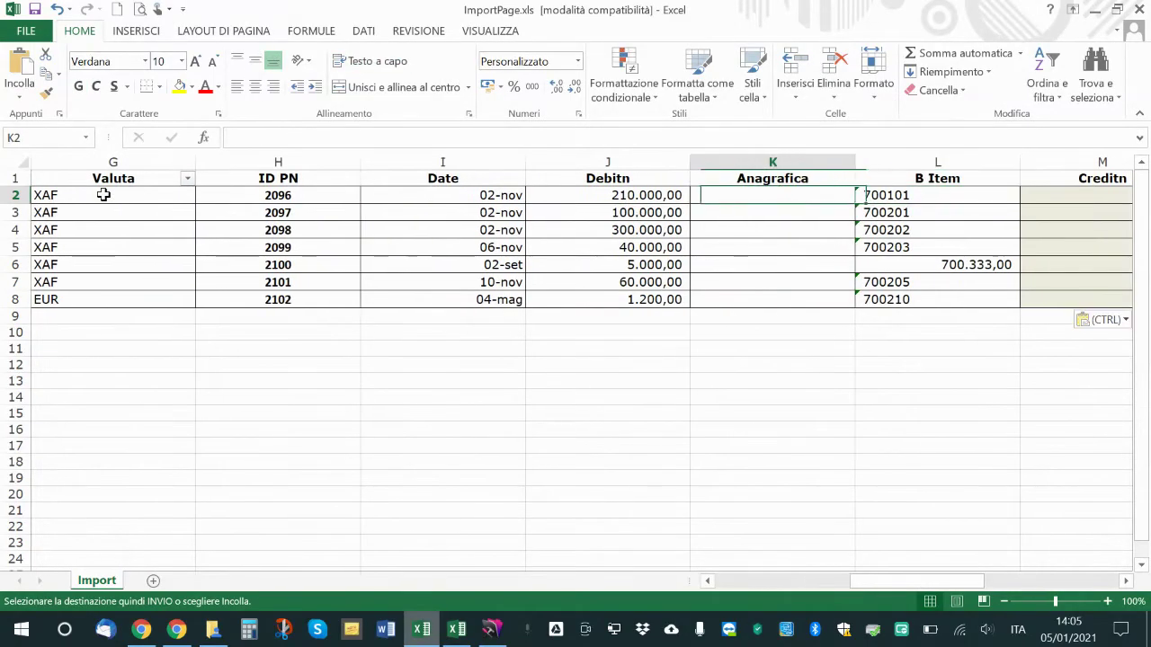
key("Home")
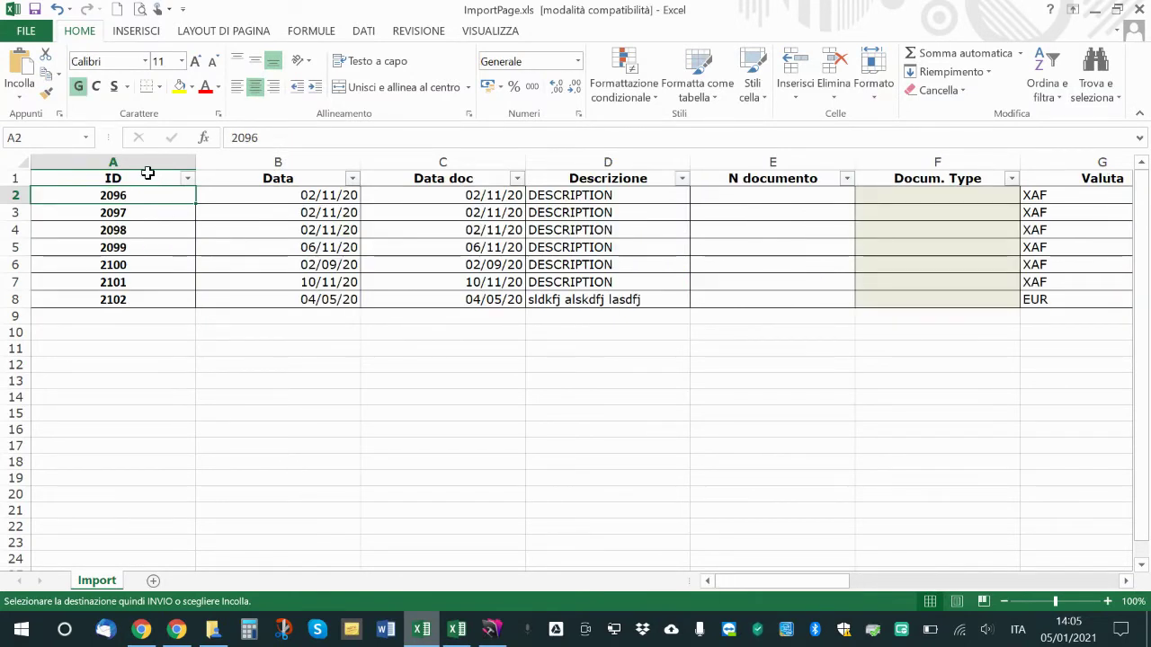
Save ImportPage.xls, accepting the compatibility check, and return to the Data sheet of Template importPage.xlsx
left_click(34, 9)
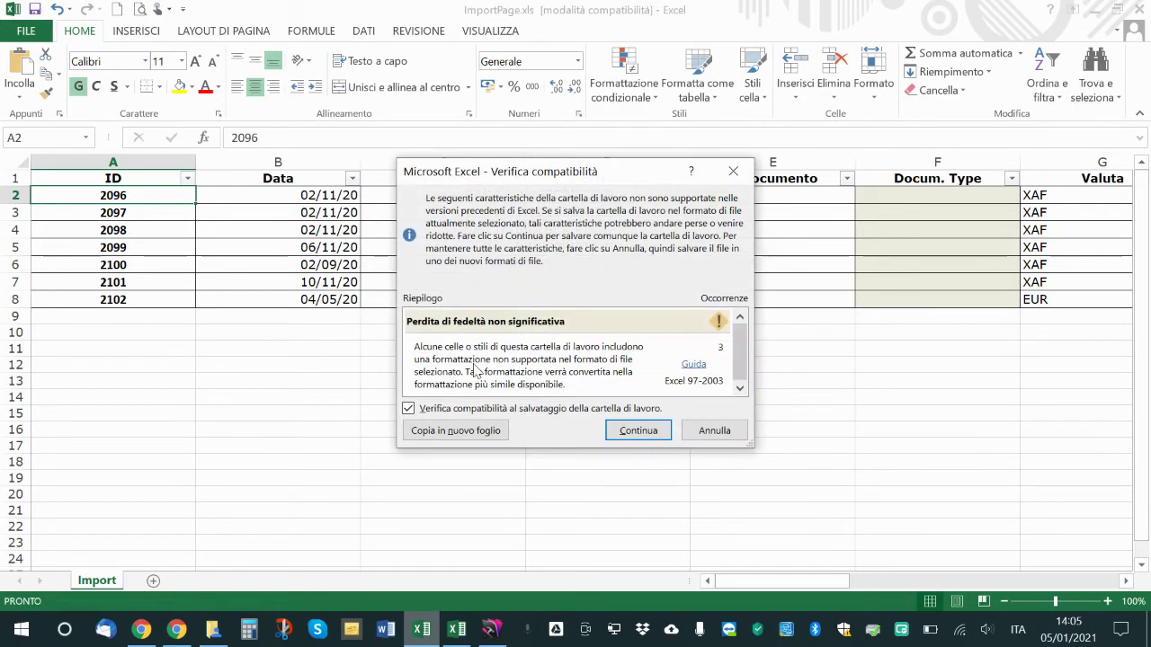
left_click(639, 430)
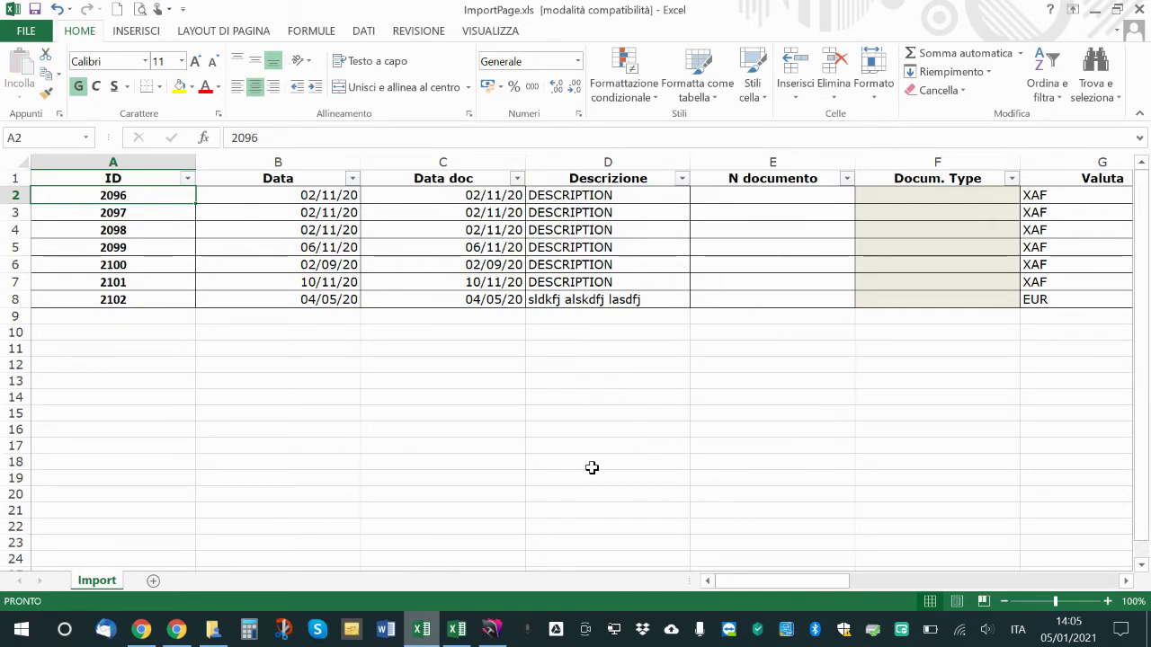
left_click(459, 633)
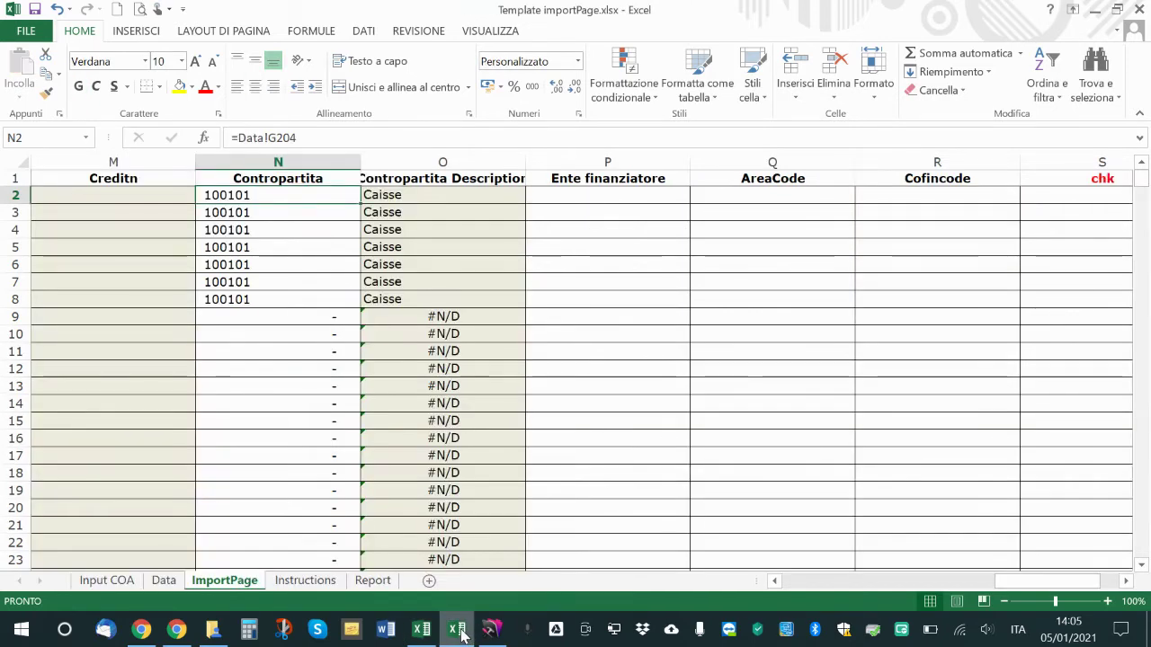
left_click(164, 580)
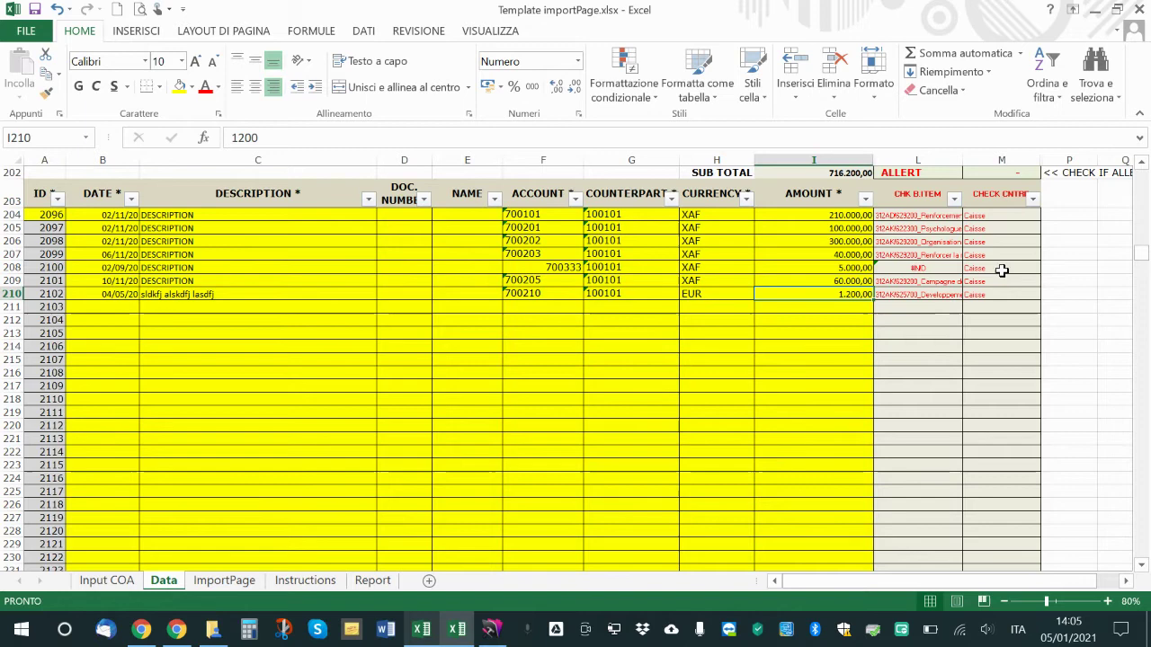
Examine the CHK B.ITEM check for ID 2100 against its account and the column's overall alert formula, comparing it with ID 2099's account
left_click(917, 159)
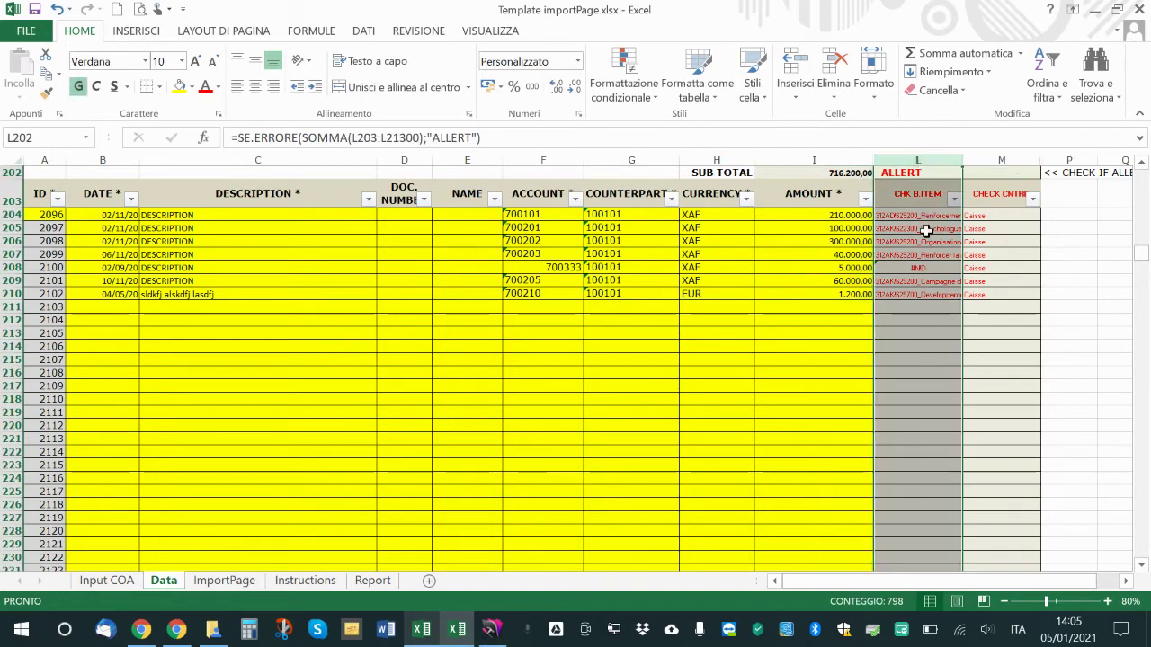
left_click(918, 268)
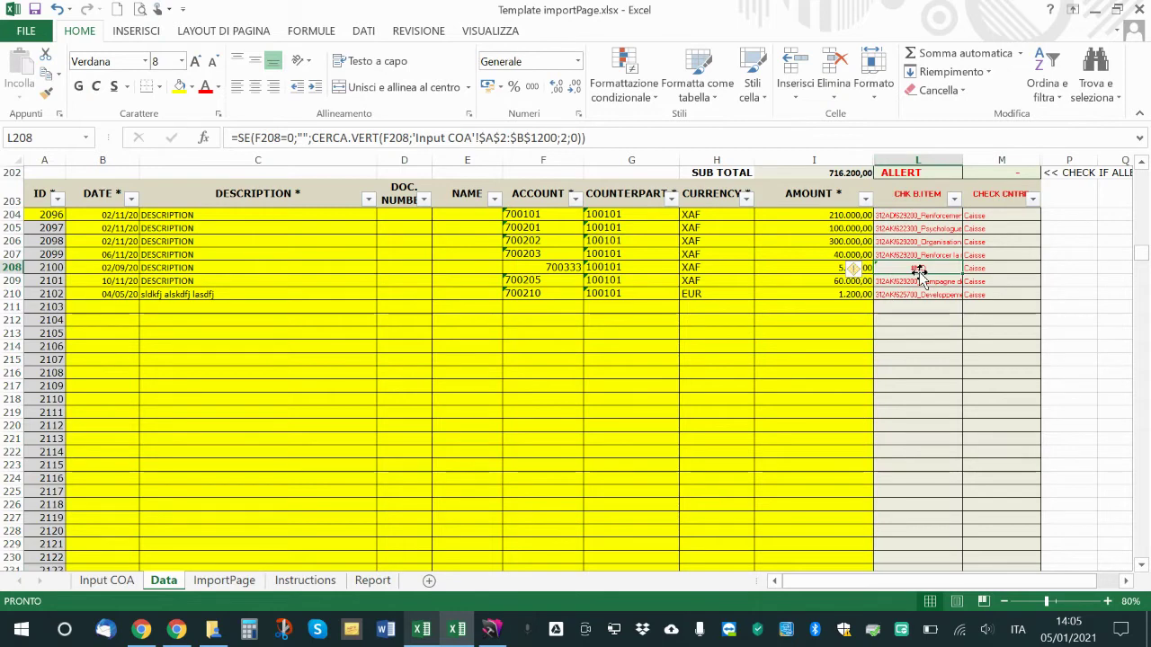
left_click(543, 254)
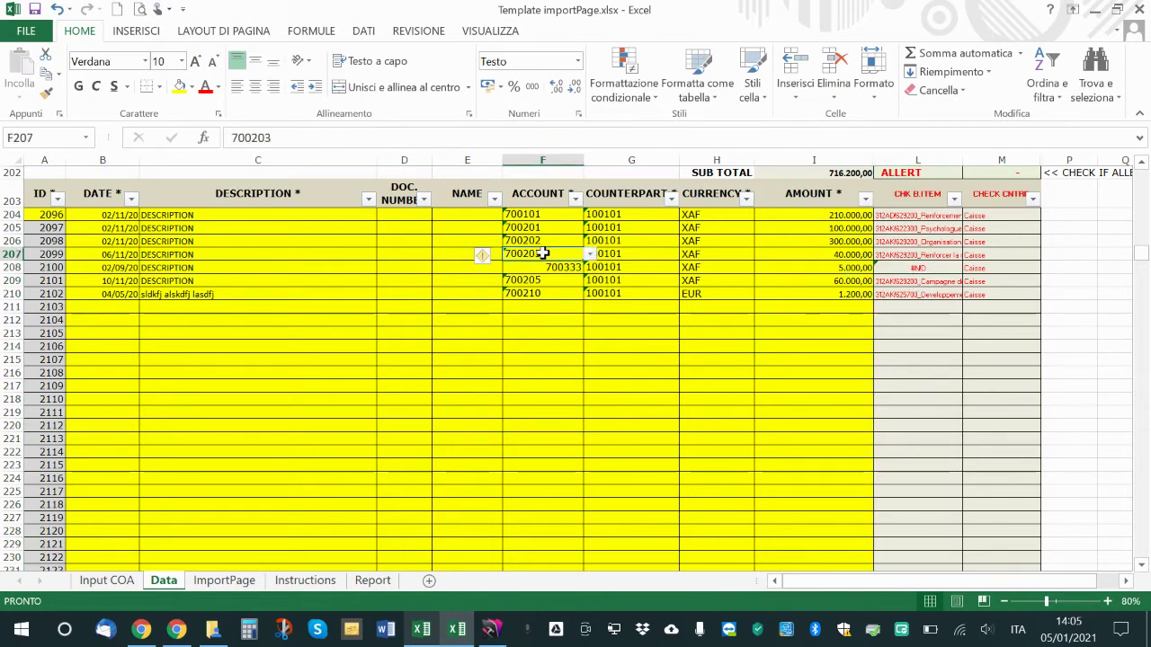
left_click(550, 268)
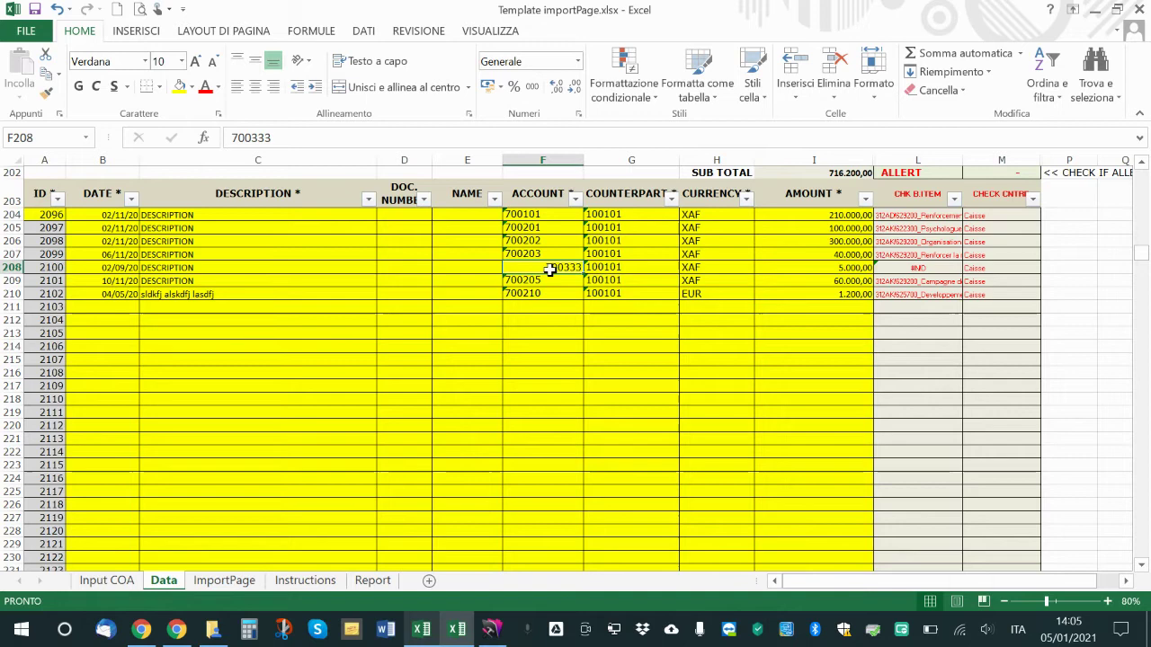
left_click(510, 254)
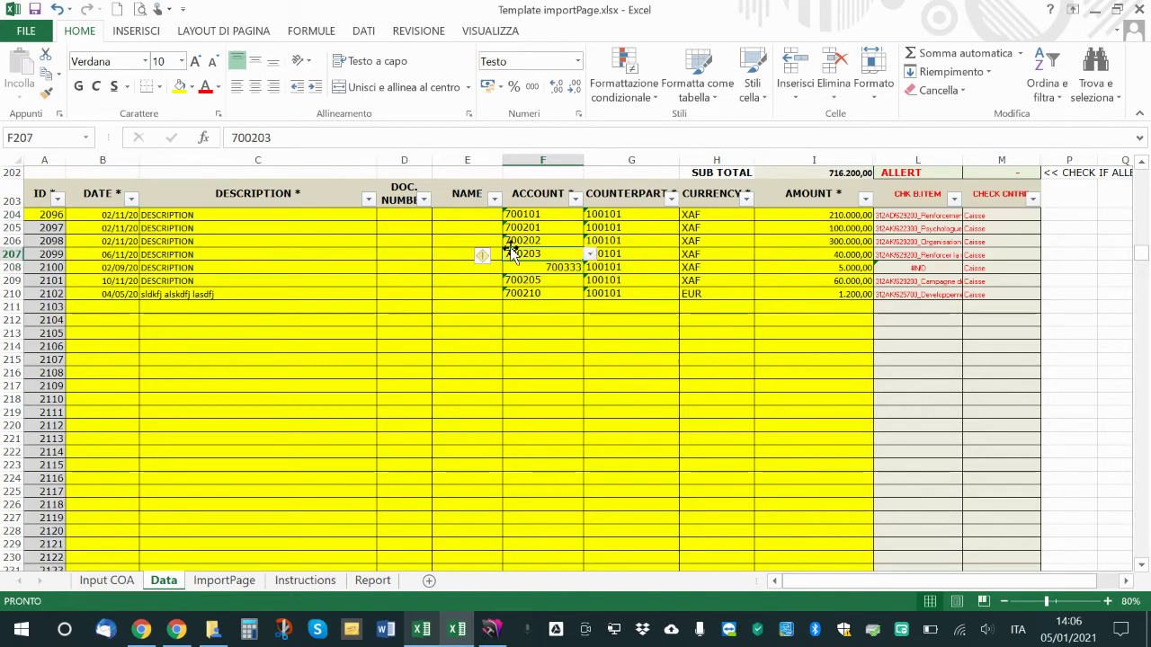
key("Down")
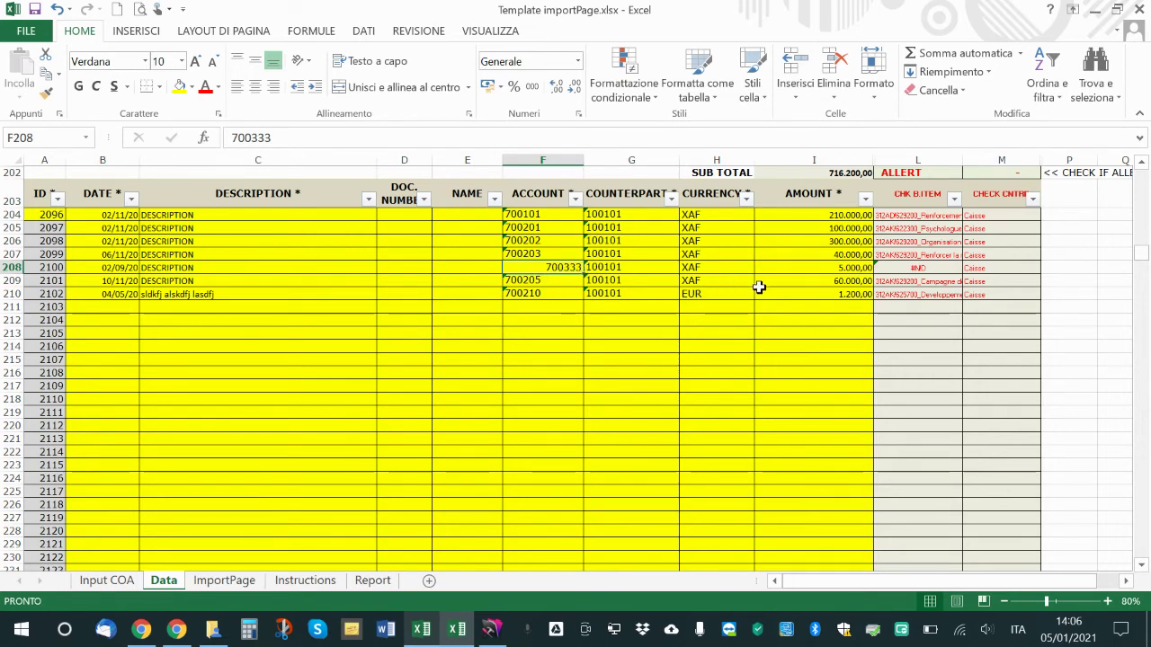
left_click(912, 268)
left_click(883, 171)
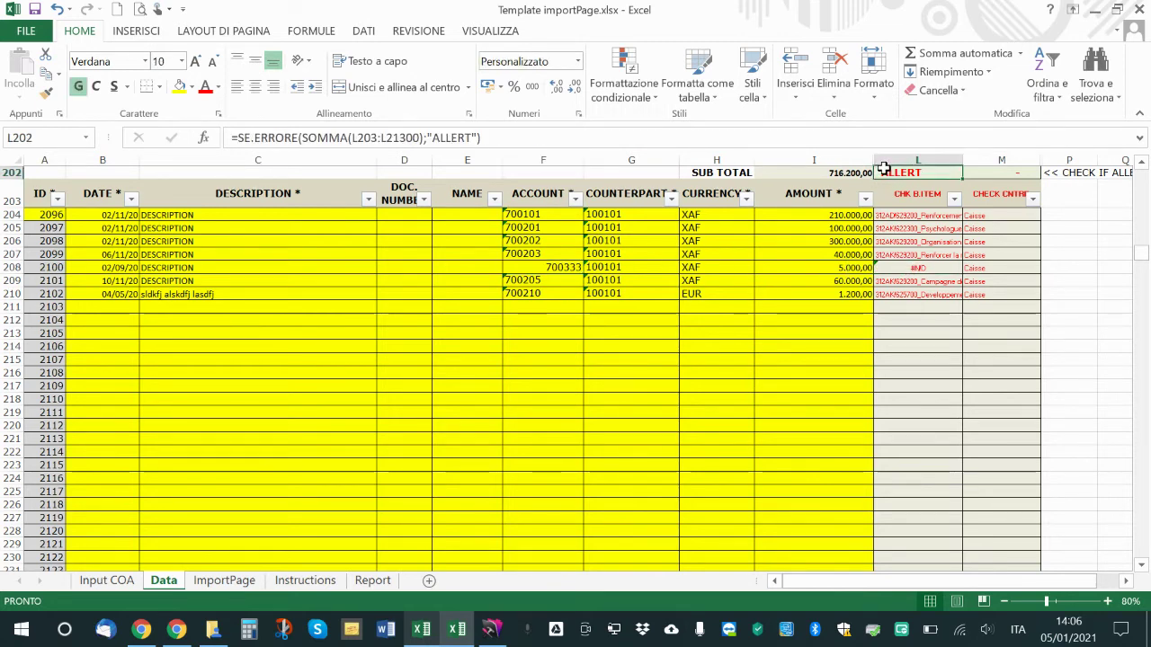
left_click(899, 270)
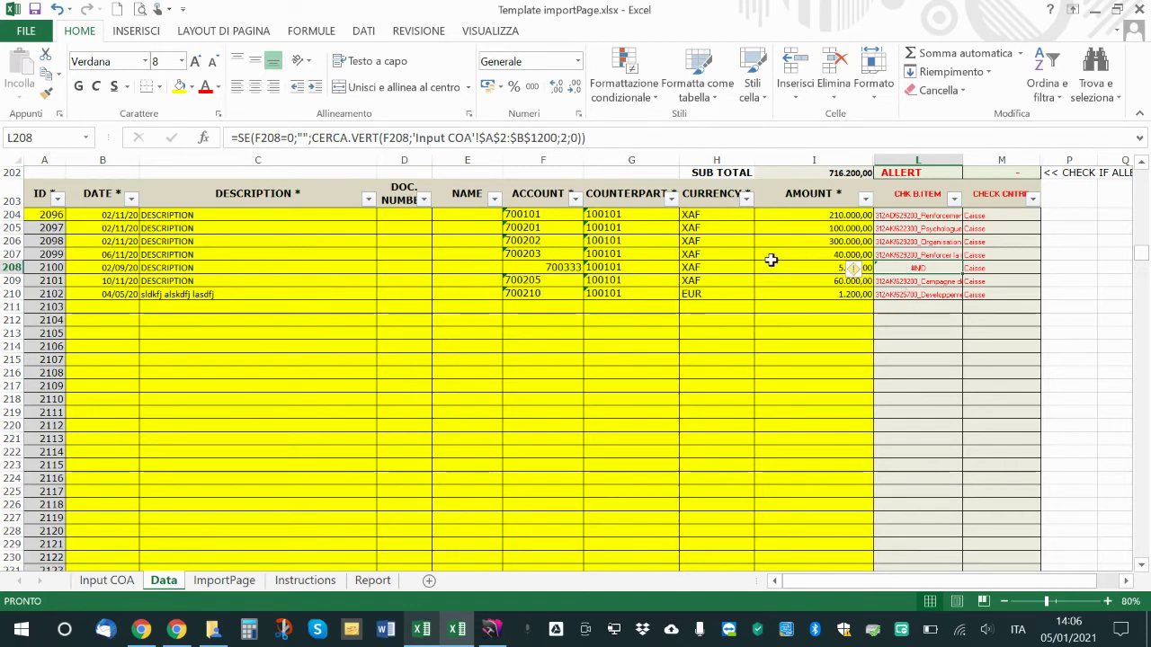
Copy ID 2099's account cell over ID 2100's account, and choose 700210 from the copied cell's account list
left_click(535, 255)
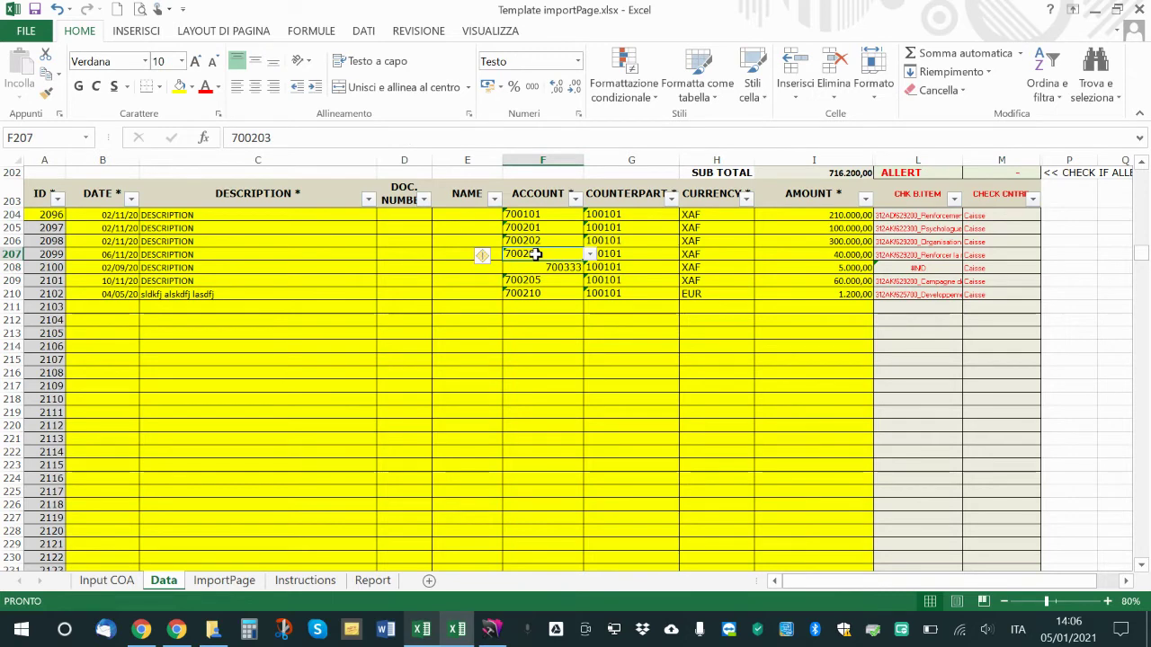
key("ctrl+c")
key("Down")
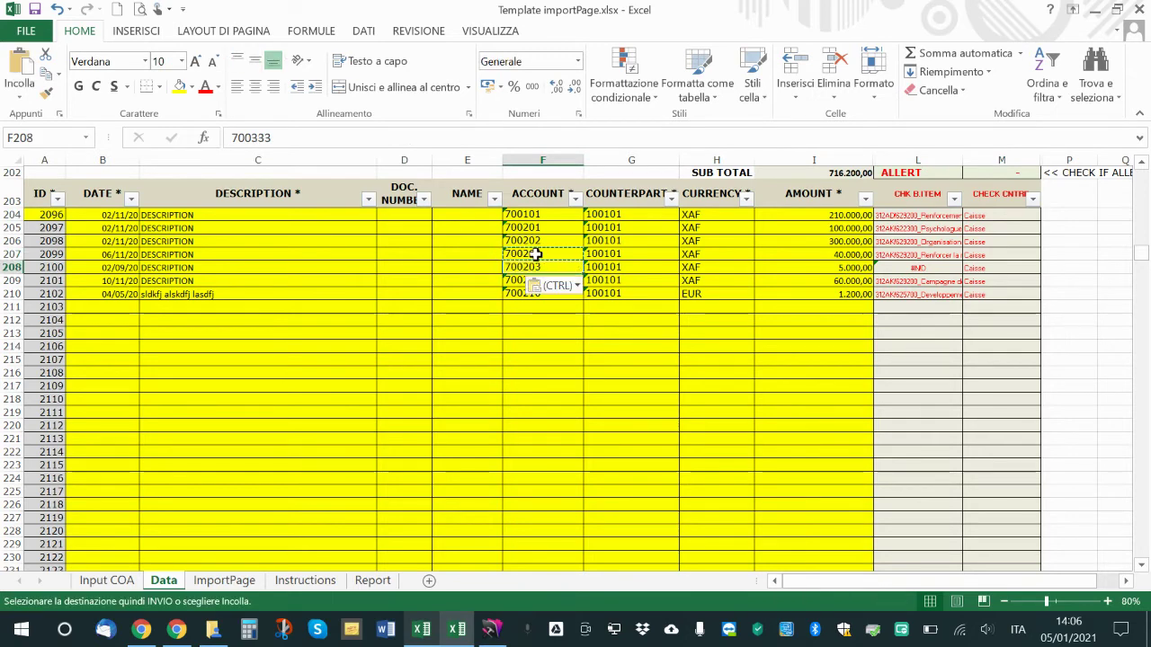
key("ctrl+v")
key("Up")
key("Down")
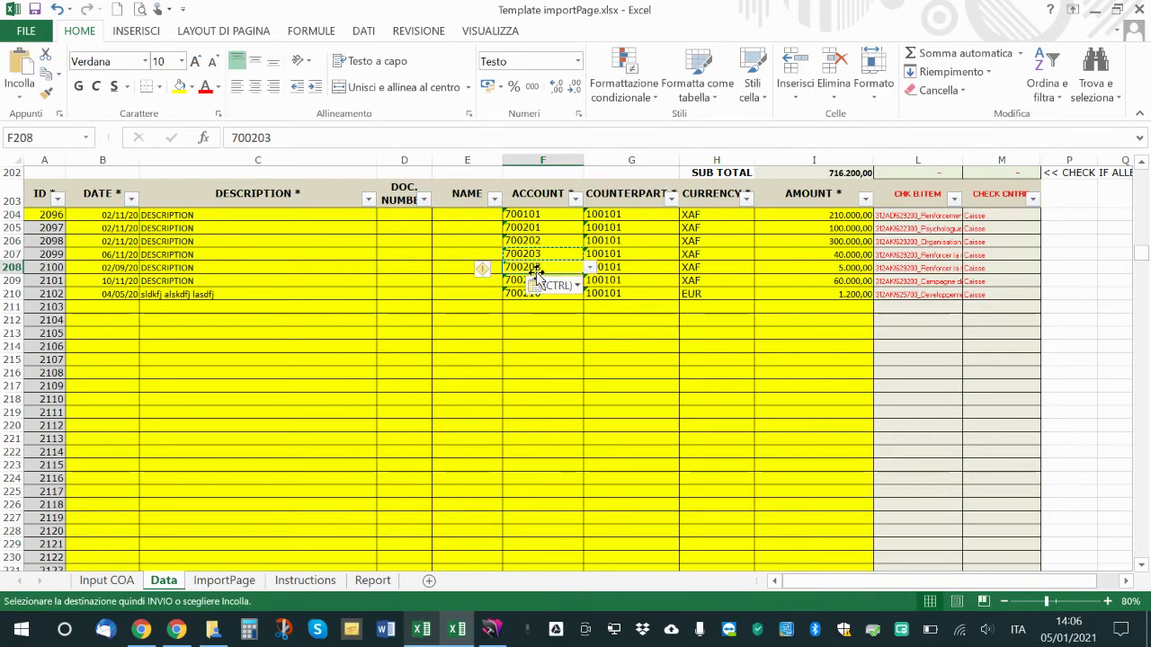
left_click(590, 269)
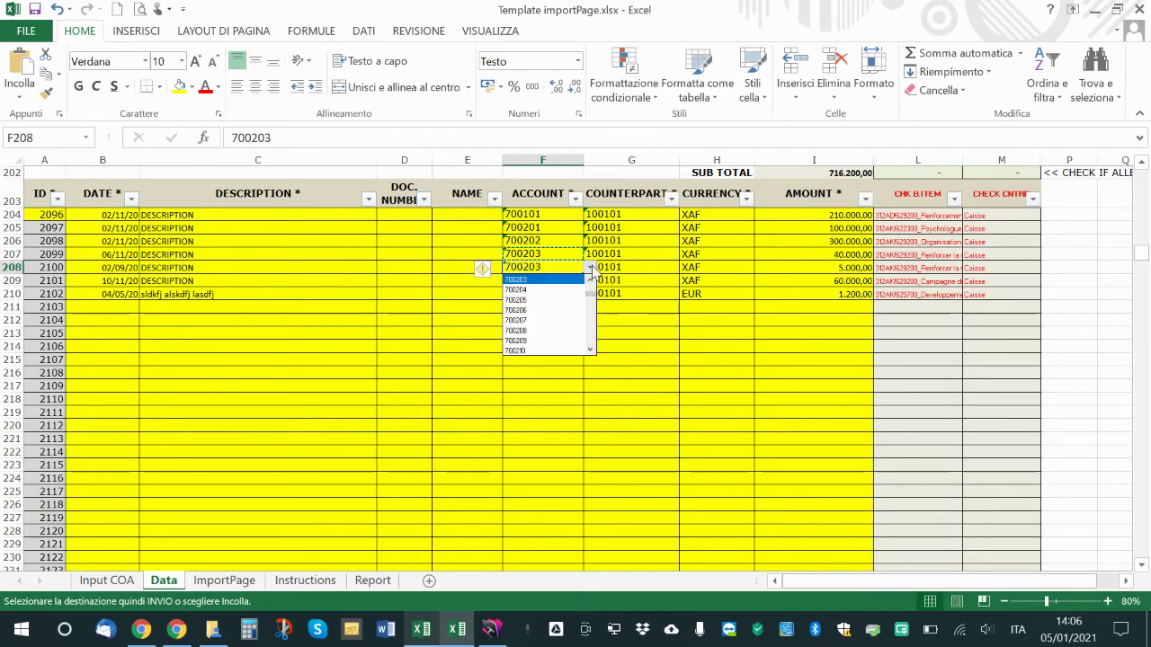
left_click(559, 351)
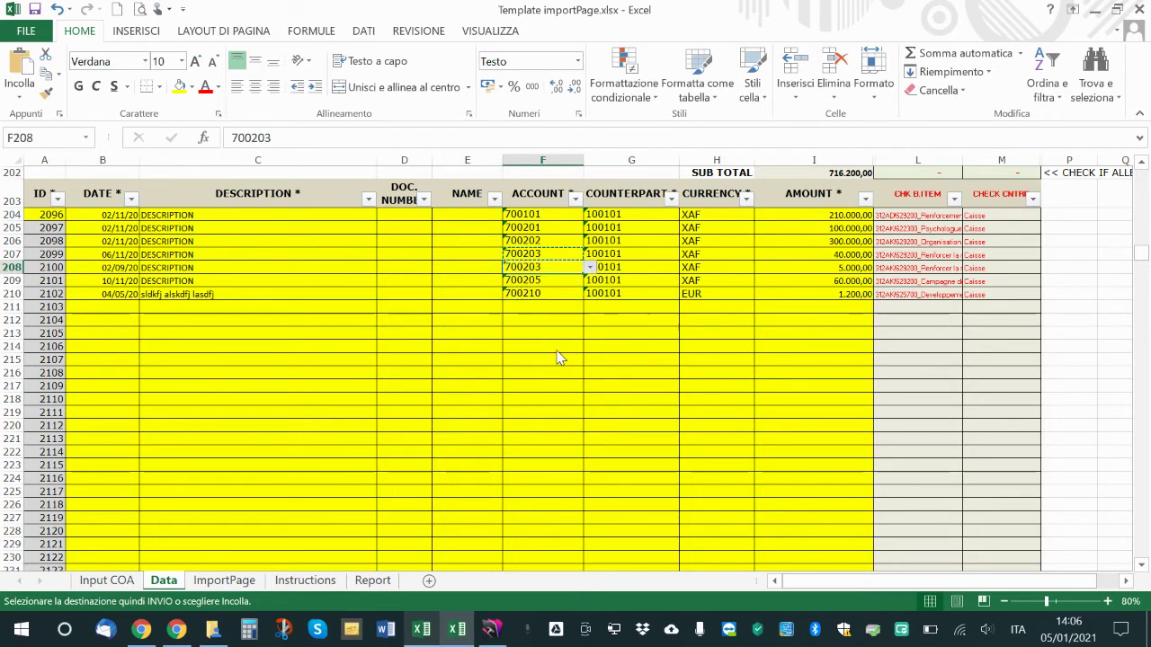
left_click(458, 266)
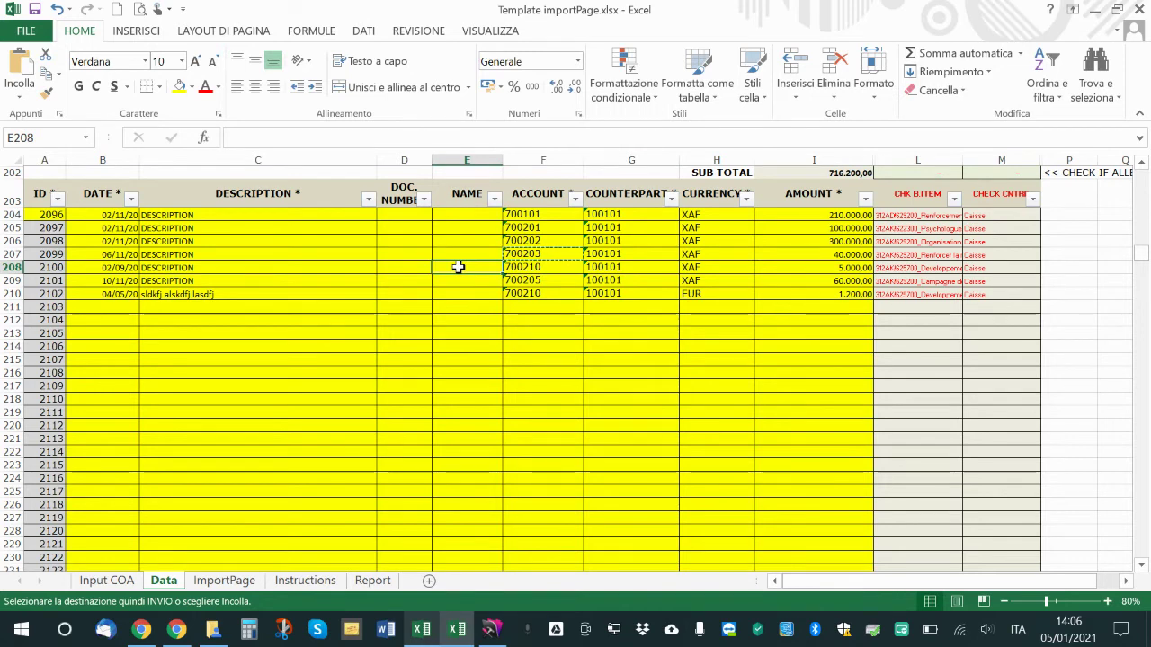
Review the overall check formulas for budget item and counterpart, and the individual checks for IDs 2096 to 2102
left_click(908, 173)
left_click(987, 172)
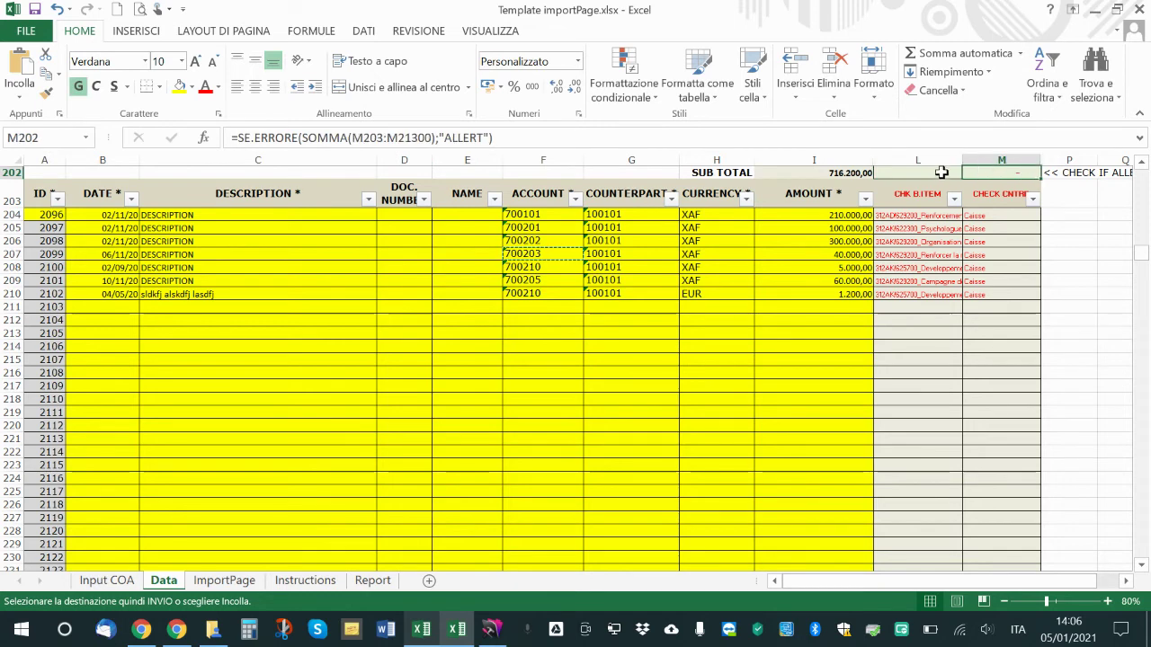
left_click(940, 173)
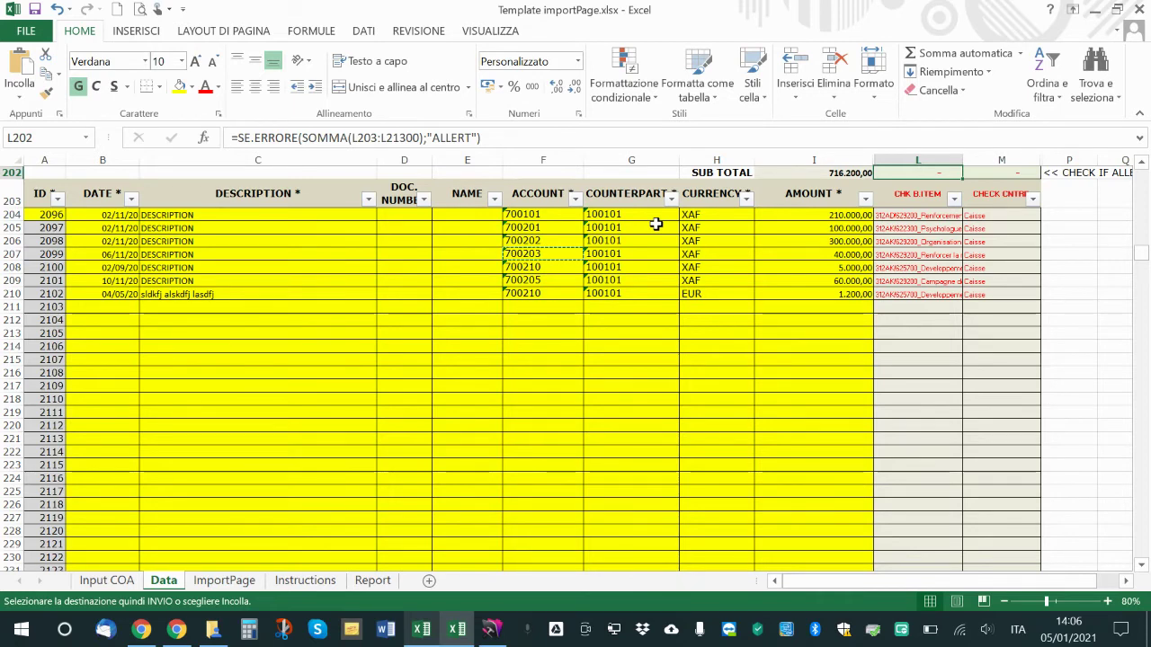
left_click_drag(911, 218, 1000, 295)
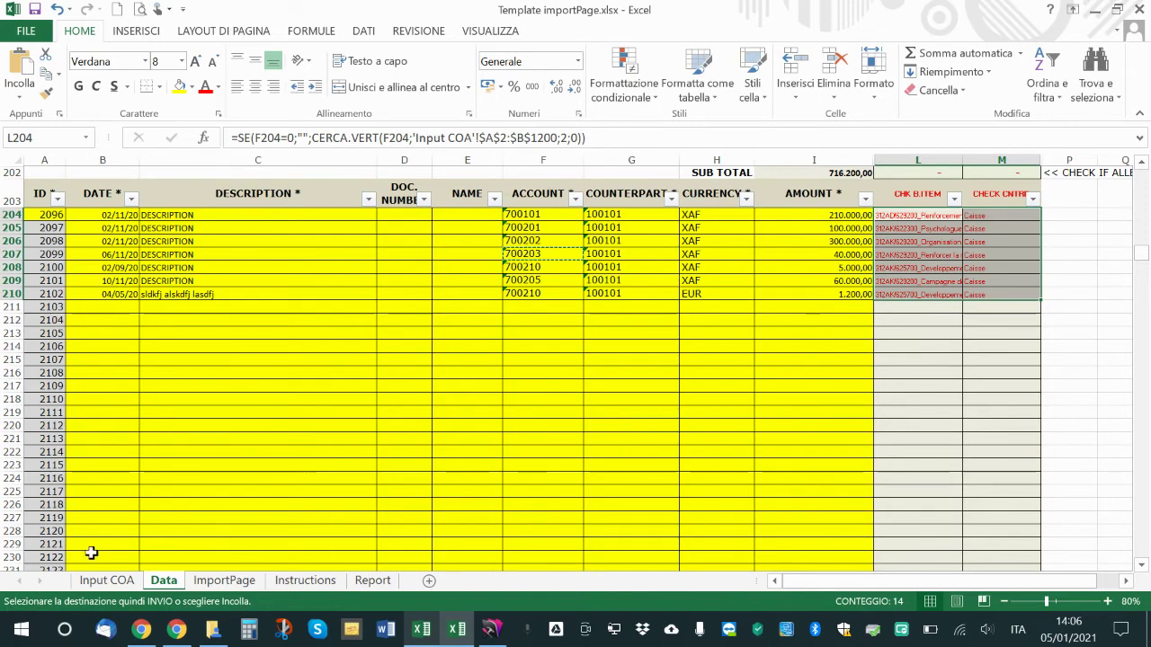
Review the first account on the Input COA sheet, and export the Plan comptable from DESy in FileMaker to Excel
left_click(106, 580)
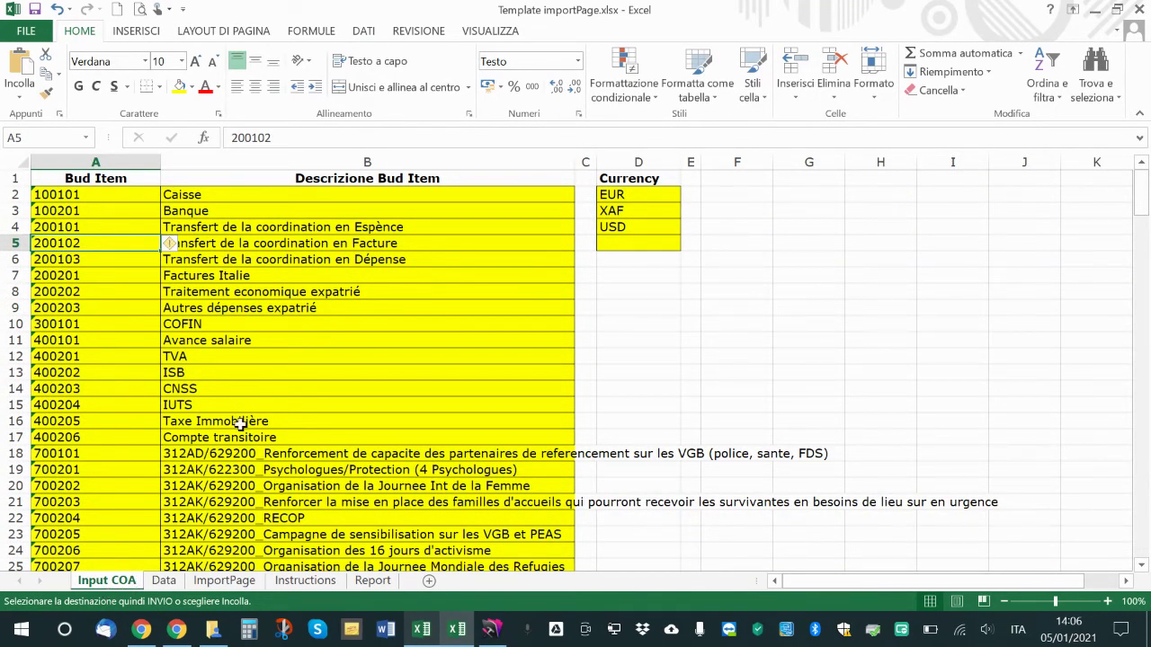
left_click(111, 196)
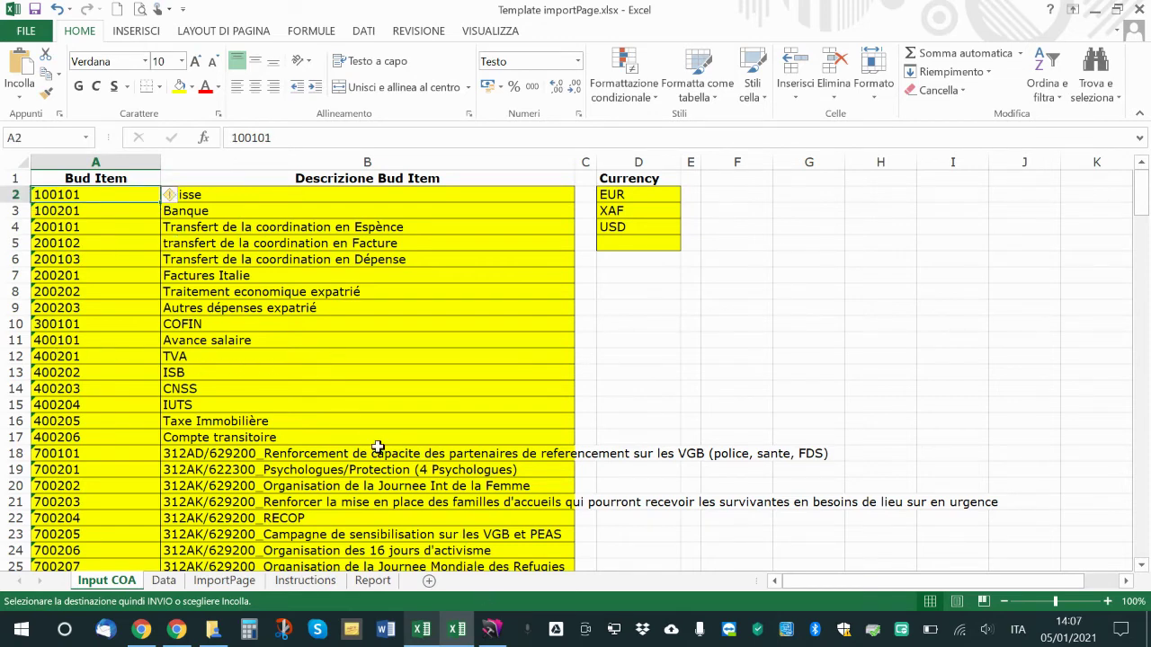
left_click(489, 629)
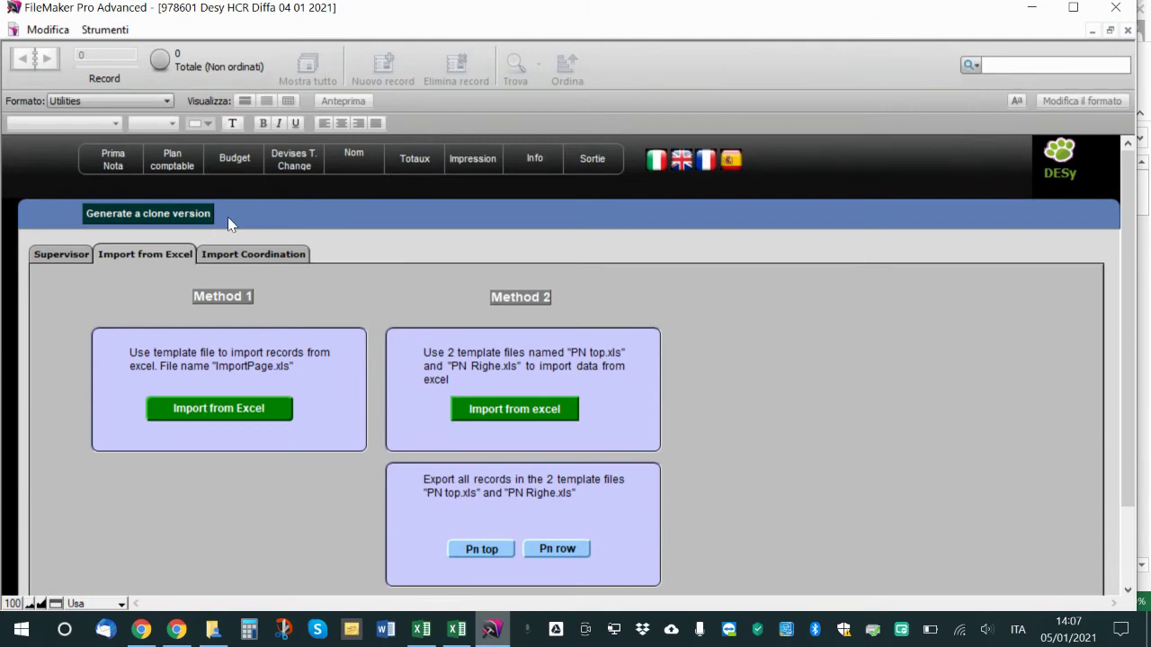
left_click(171, 165)
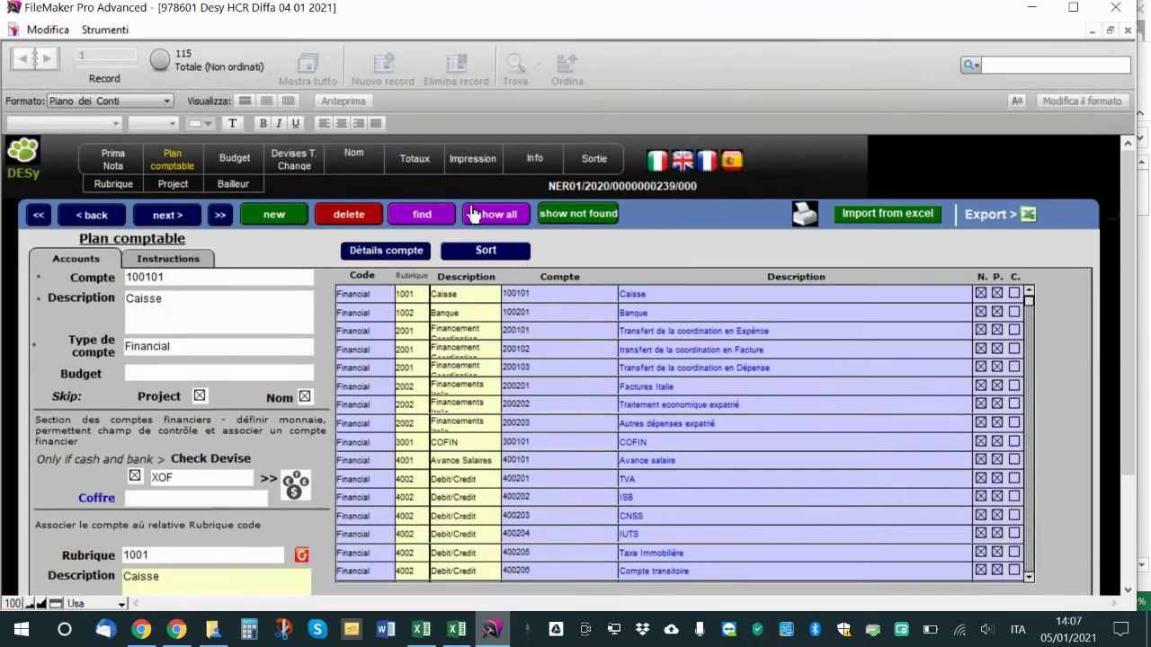
left_click(986, 215)
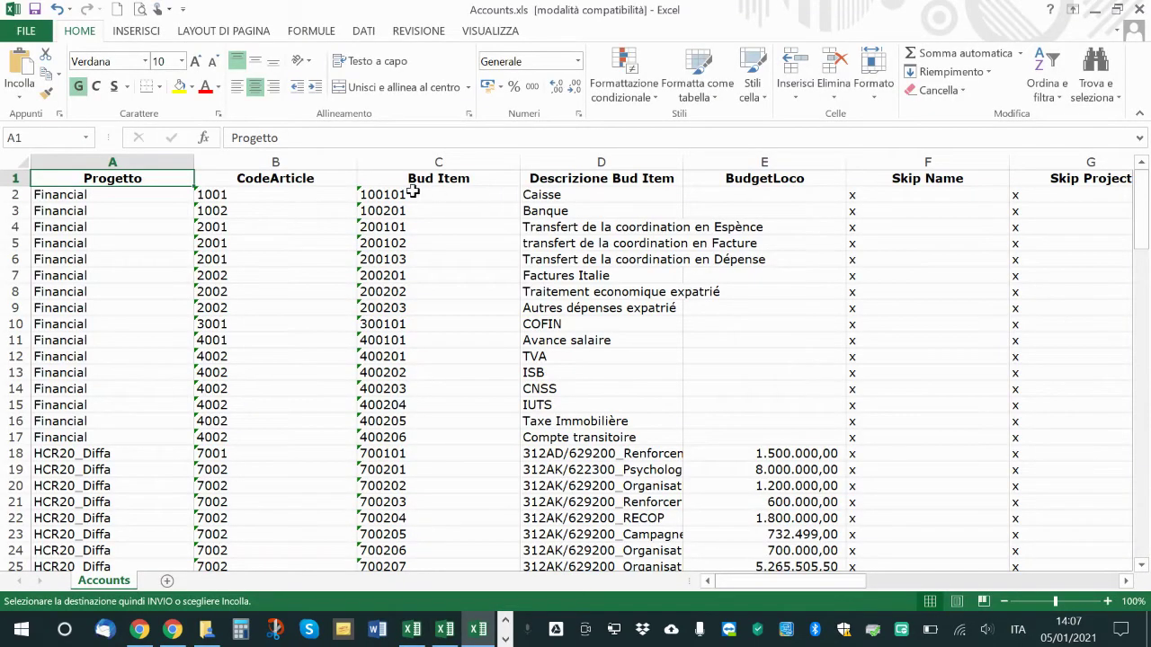
Copy the Bud Item and Descrizione Bud Item cells C2:D42 in Accounts.xls and return to the template's Input COA sheet
left_click_drag(398, 194, 605, 593)
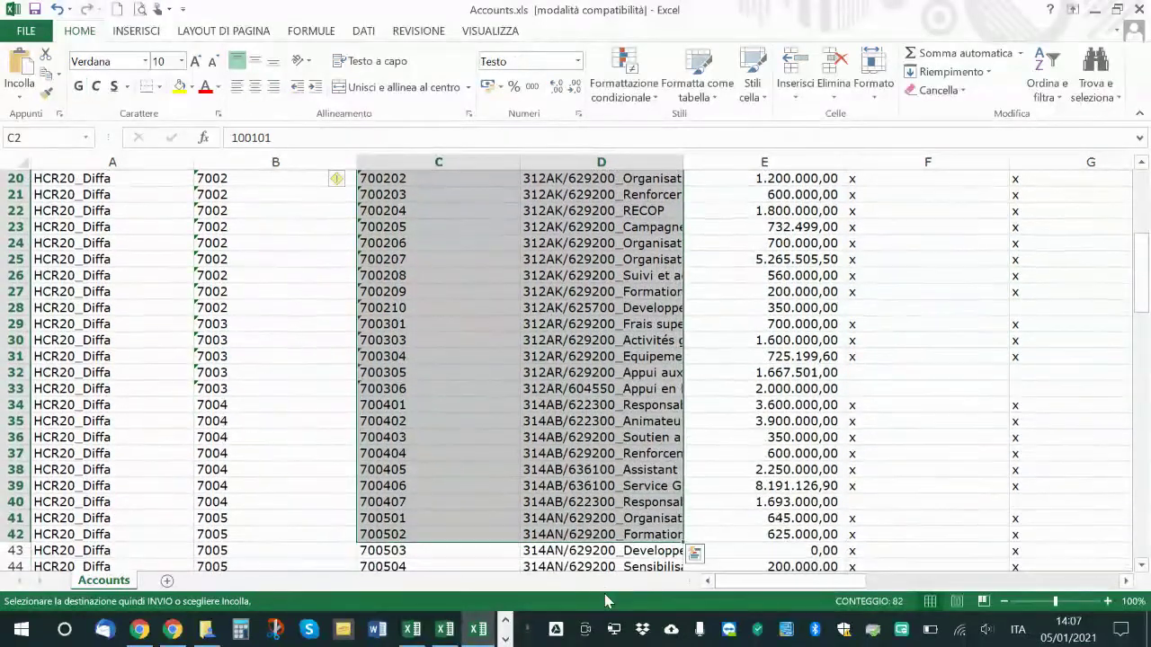
key("ctrl+c")
mouse_move(444, 630)
left_click(441, 553)
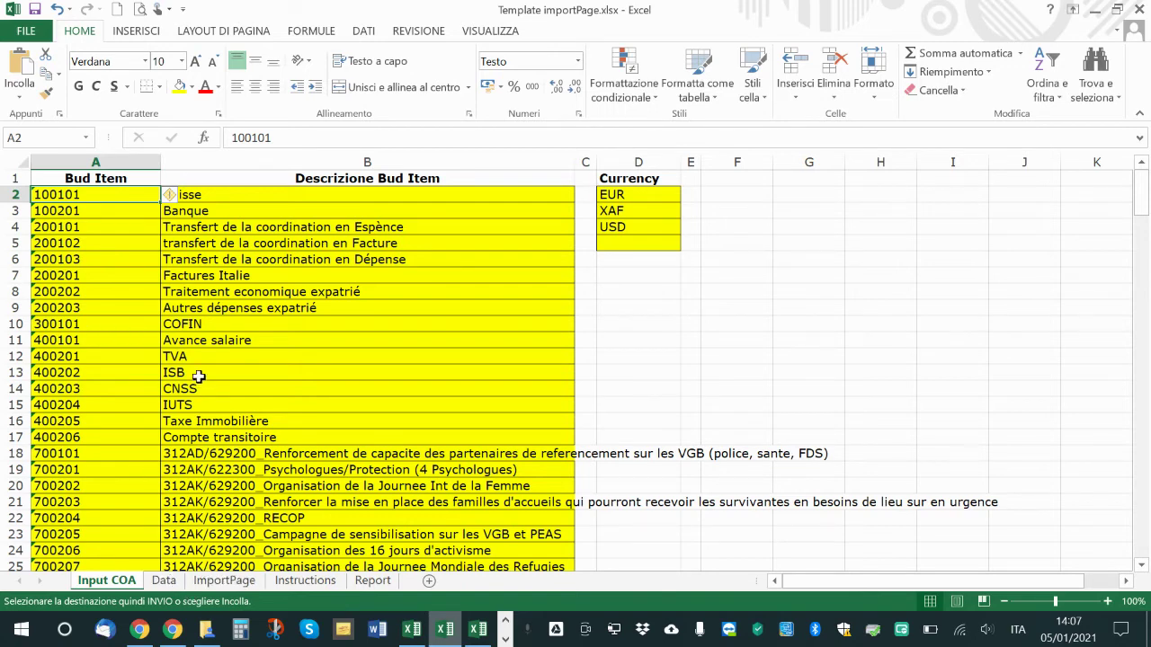
Inspect the CHK B.ITEM lookup formula for ID 2096 on the Data sheet and the account of ID 2100
left_click(164, 580)
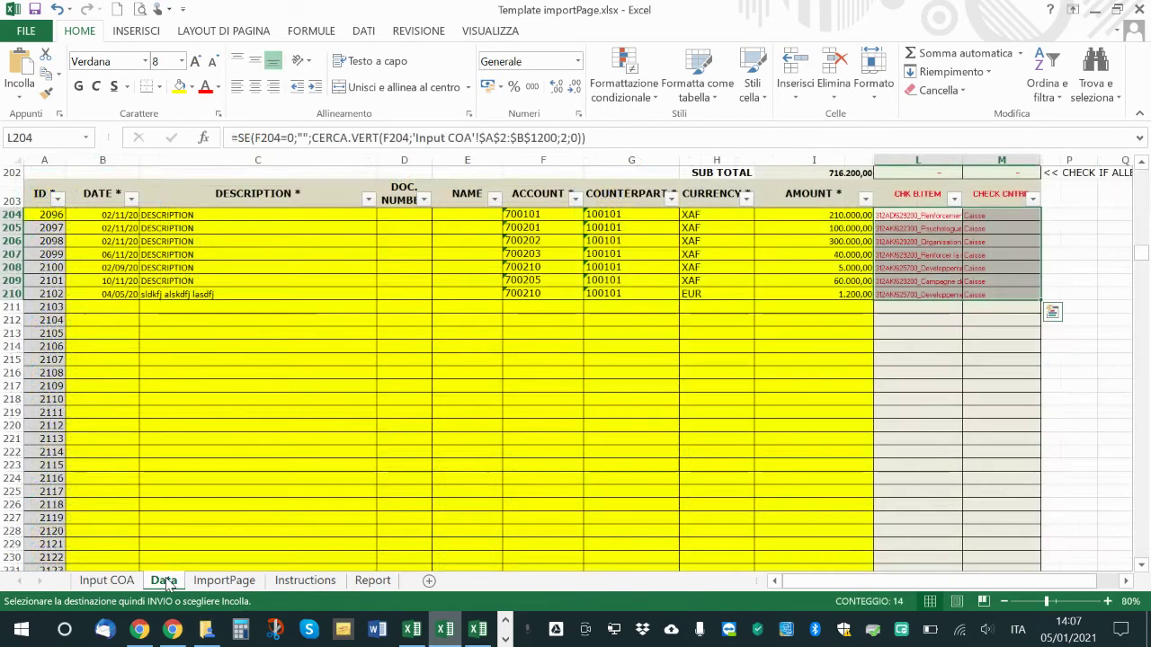
left_click(887, 219)
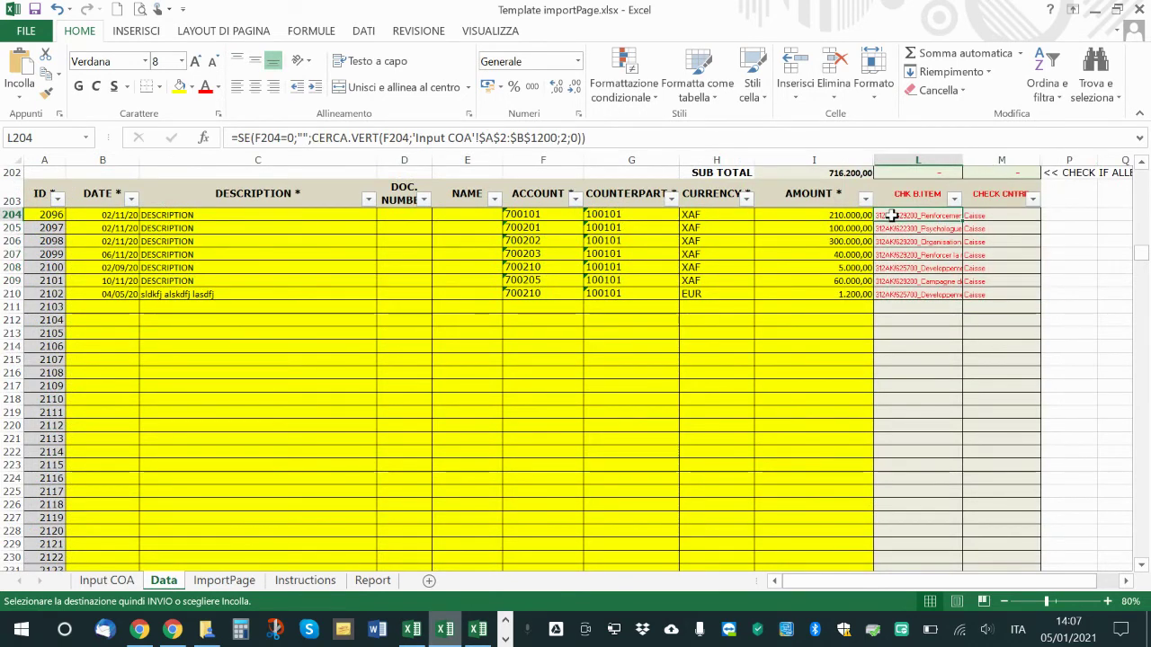
left_click(531, 266)
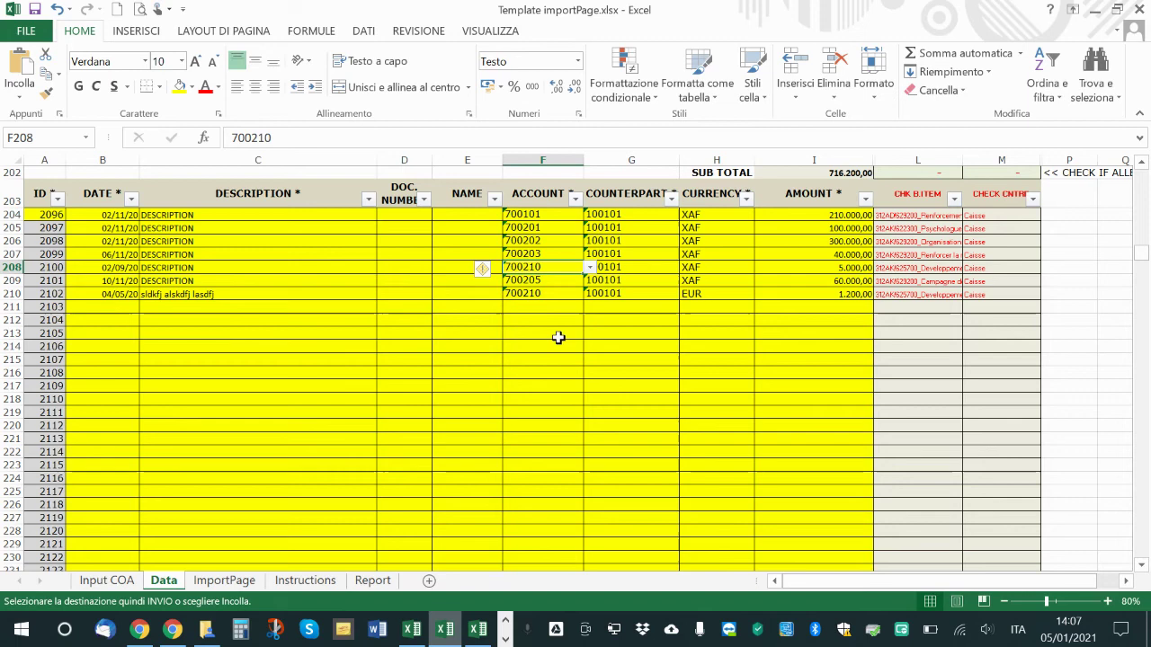
Enter 500059 in the NAME cell of ID 2099 and paste it over the ACCOUNT cell in the same row
key("Left")
key("Up")
type("5")
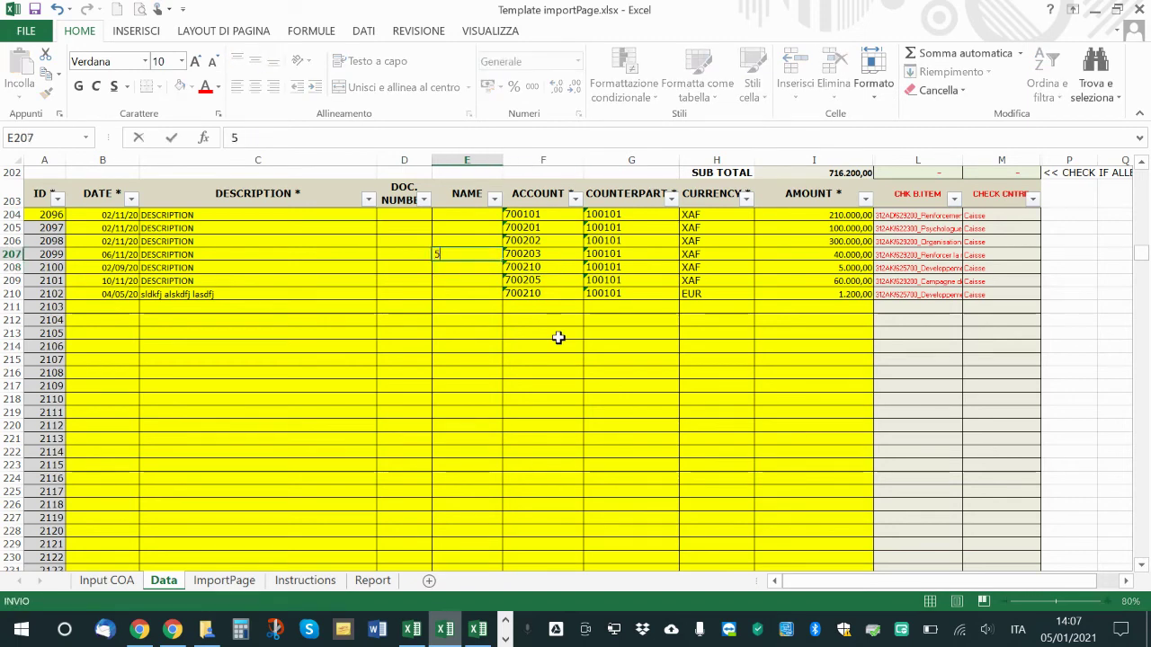
type("00059")
key("ctrl+Return")
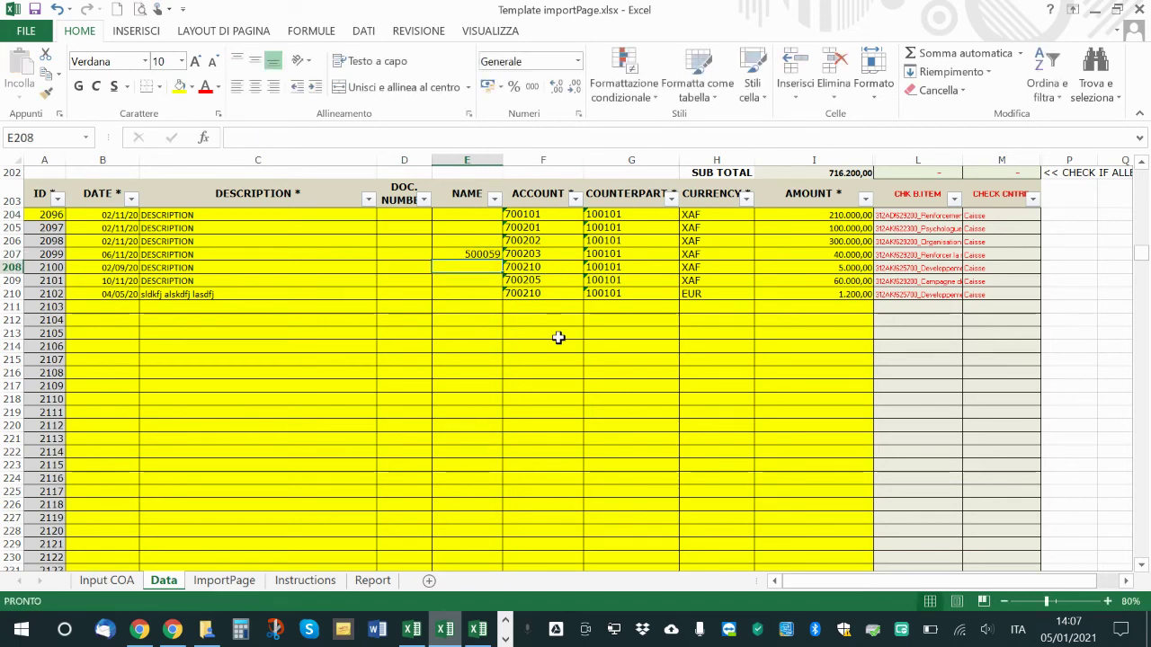
key("ctrl+c")
key("Right")
key("ctrl+v")
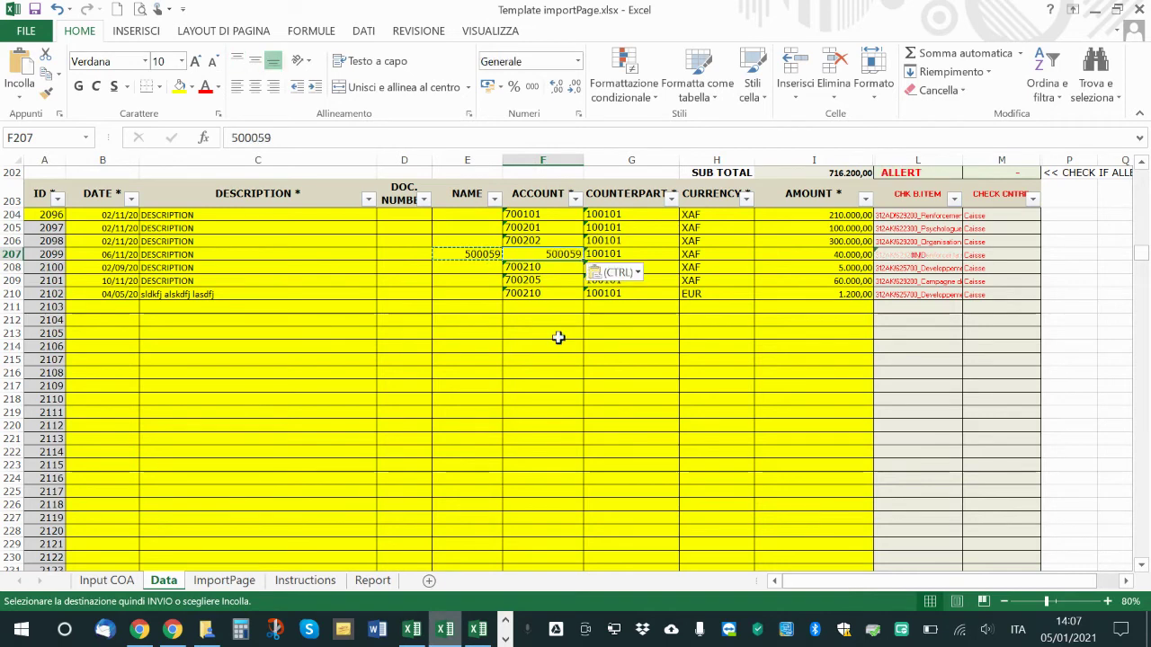
Clear the NAME cell of ID 2099 and return to the account cell in that row
key("Left")
key("Escape")
key("Delete")
key("Right")
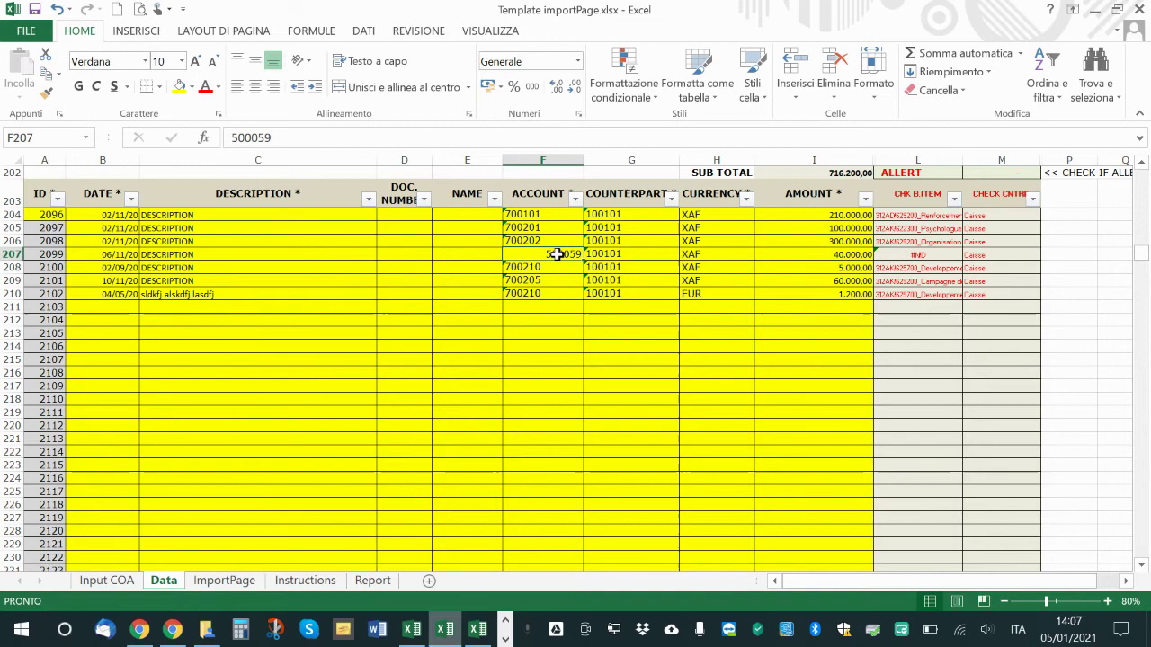
Replace the account of ID 2099 on the Data sheet with a copy of account 700202 from ID 2098
left_click(533, 237)
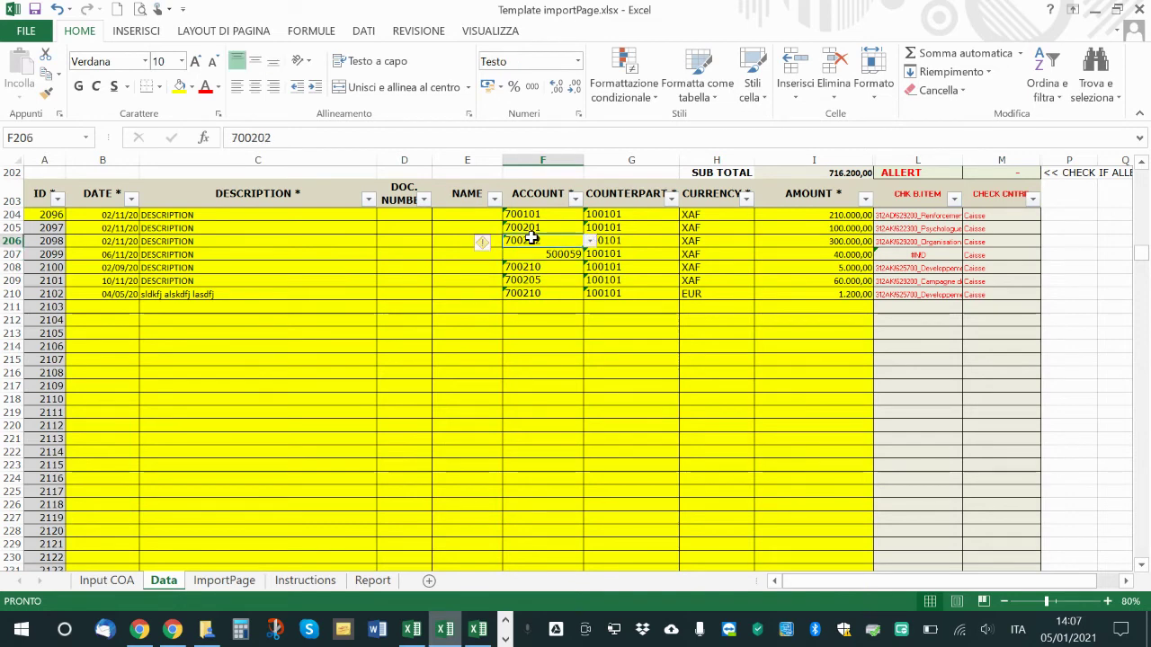
key("ctrl+c")
left_click(566, 253)
key("ctrl+v")
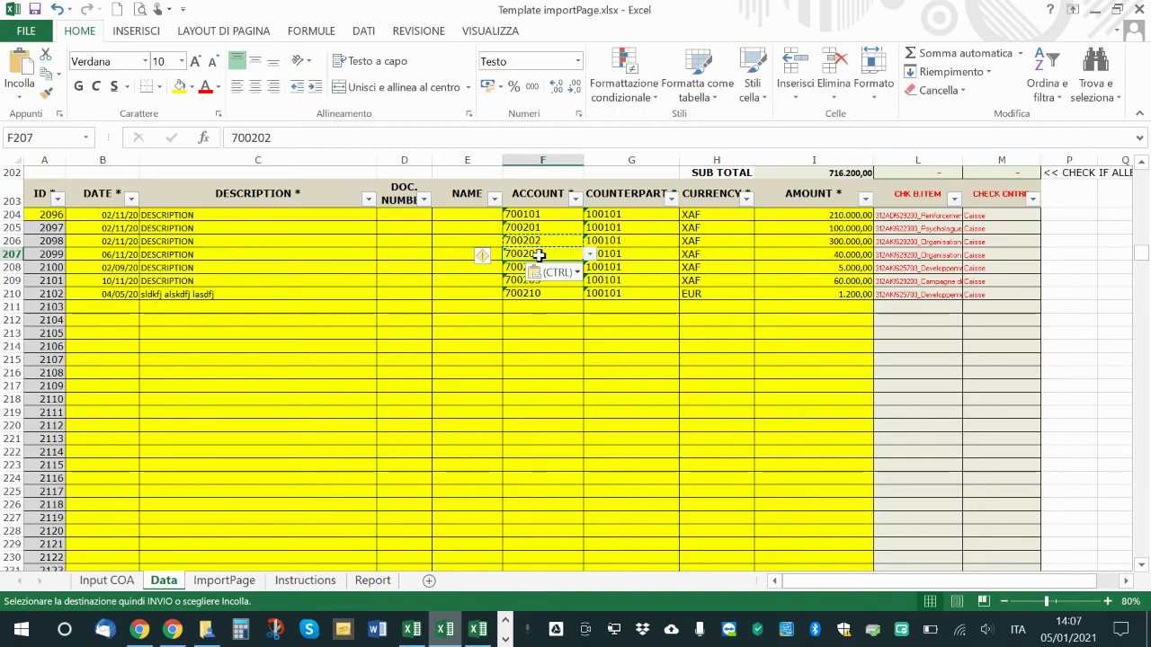
left_click(442, 262)
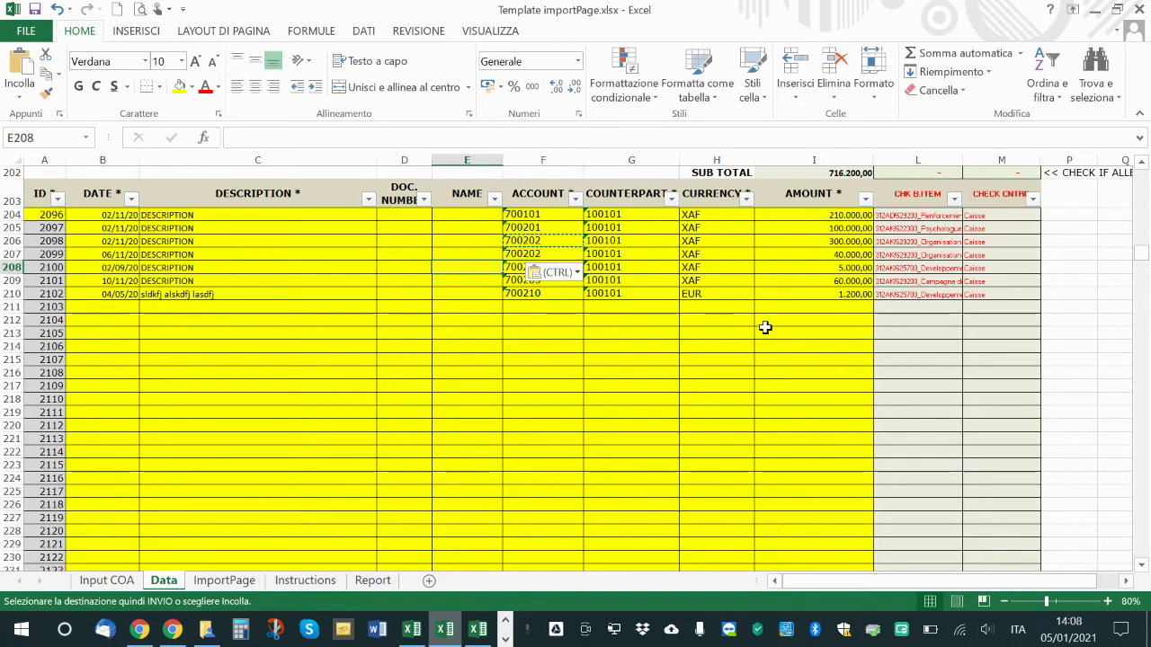
Compare the first ID on the Data sheet with the progressive ID of the last Prima Nota record in the DESy FileMaker database
left_click(36, 218)
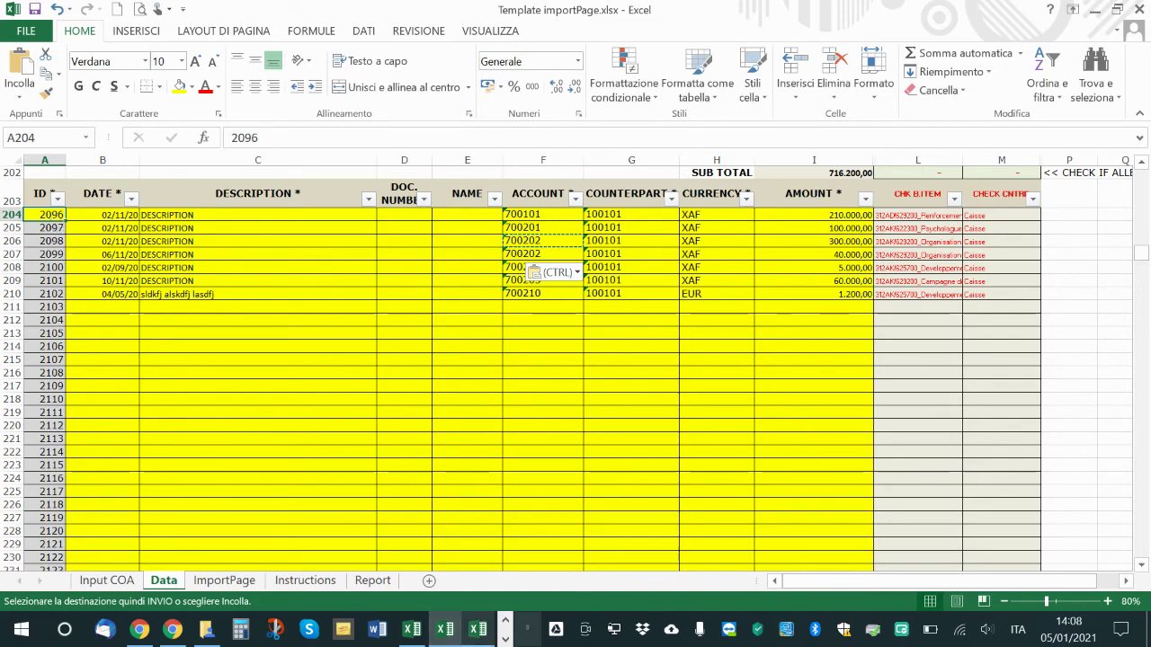
left_click(435, 636)
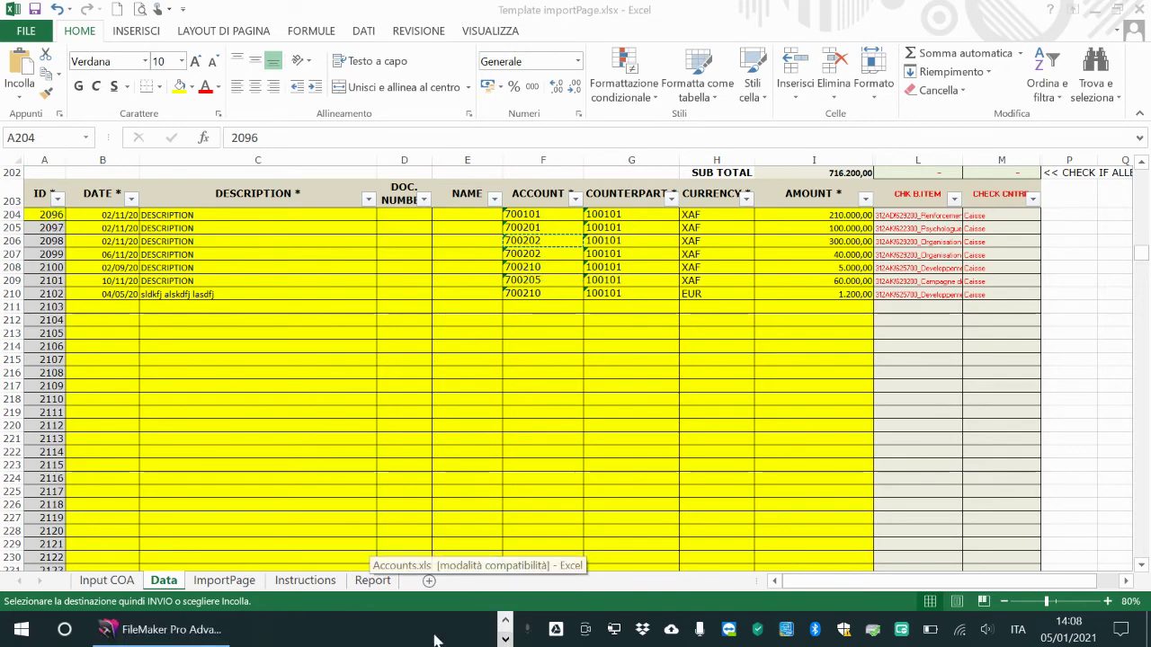
left_click(149, 628)
left_click(110, 171)
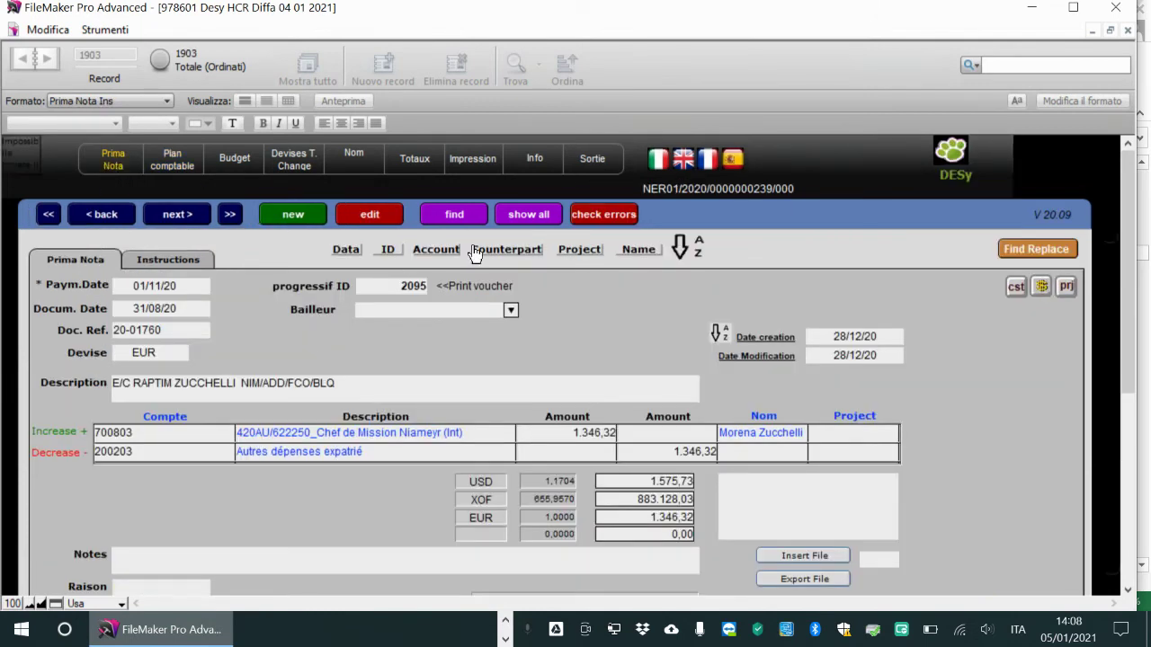
left_click(388, 255)
Bring up the Accounts.xls workbook and close it
left_click(506, 621)
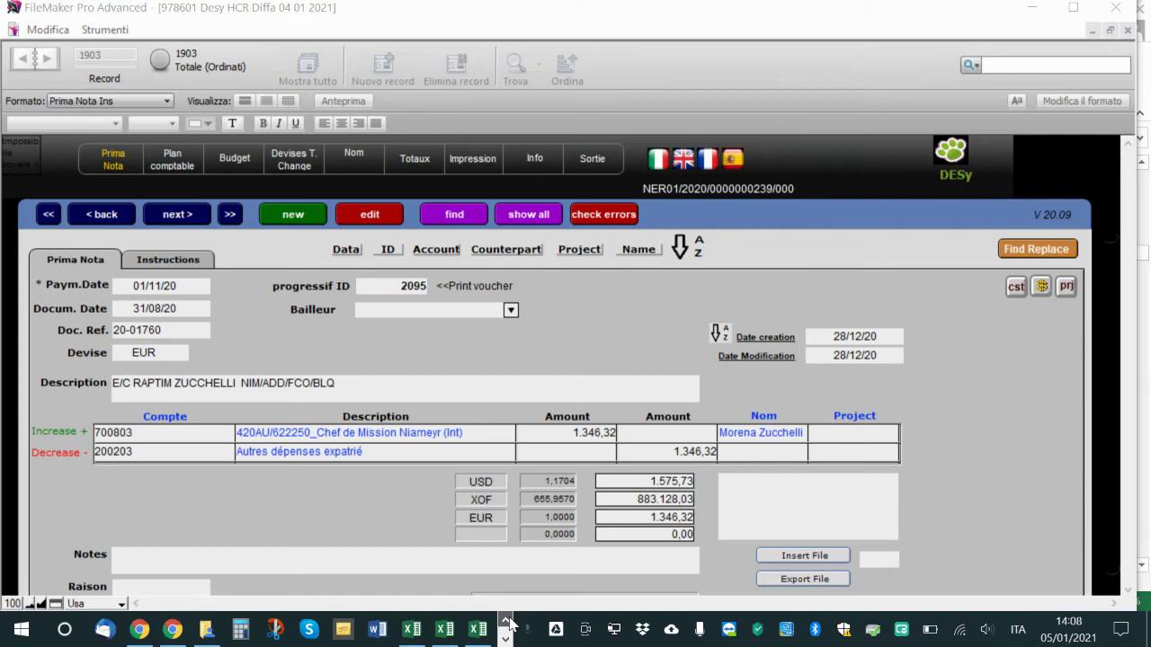
left_click(475, 632)
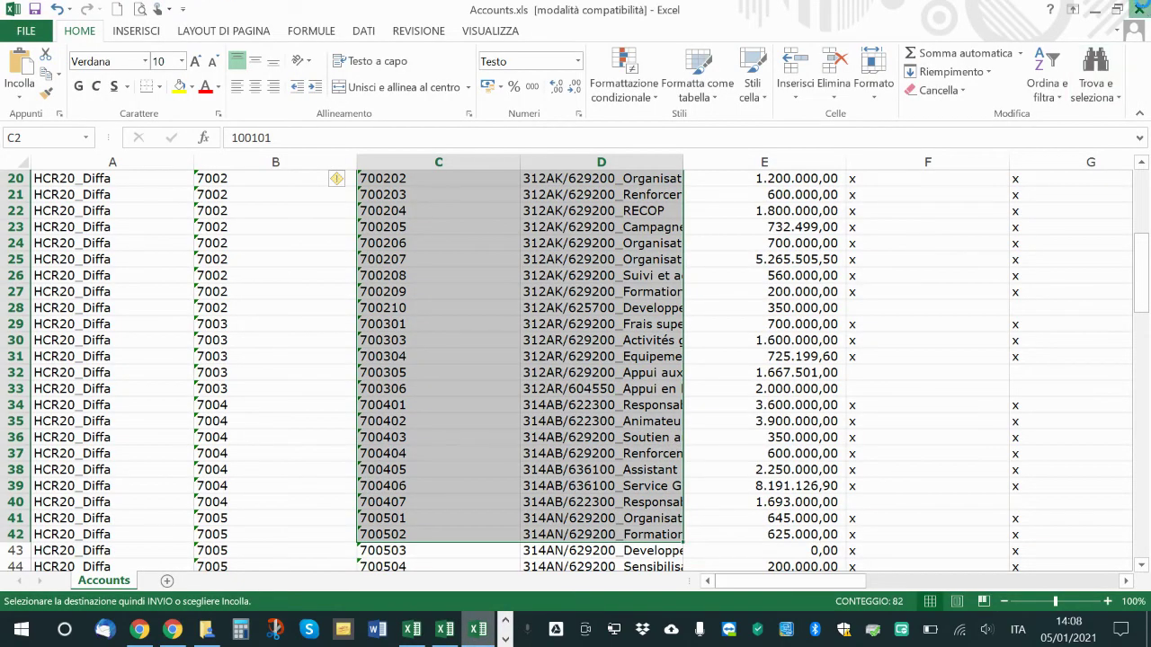
left_click(1140, 9)
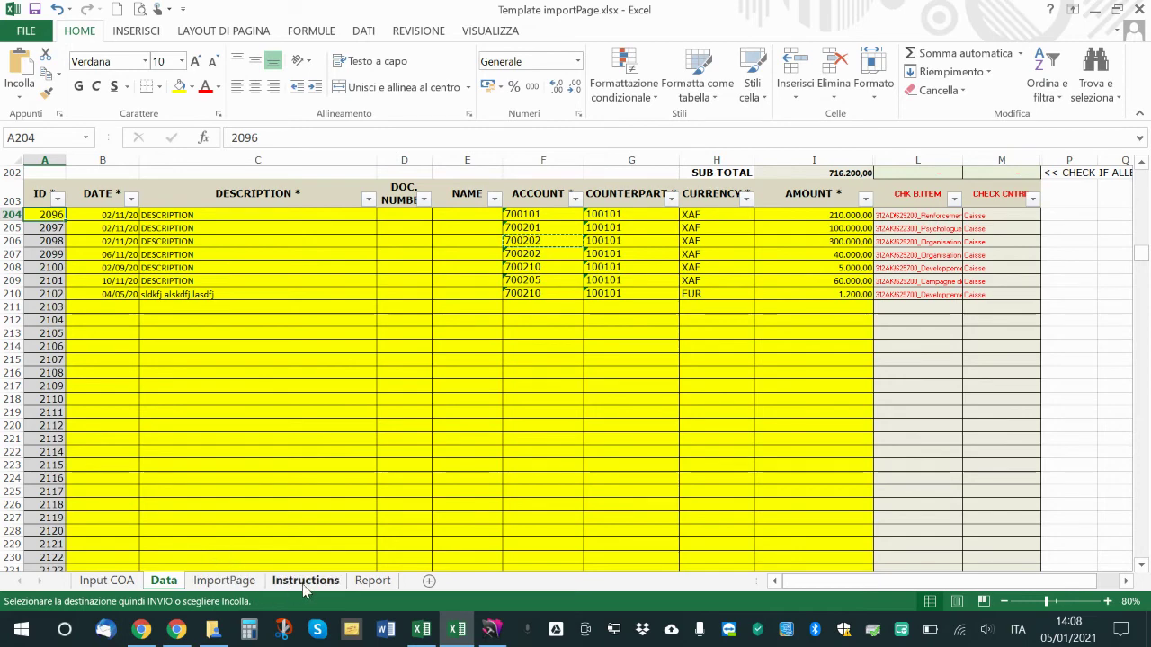
Copy the seven records with IDs 2096 to 2102, cells A2:R8 through the Cofincode column, on the template's ImportPage sheet
left_click(252, 585)
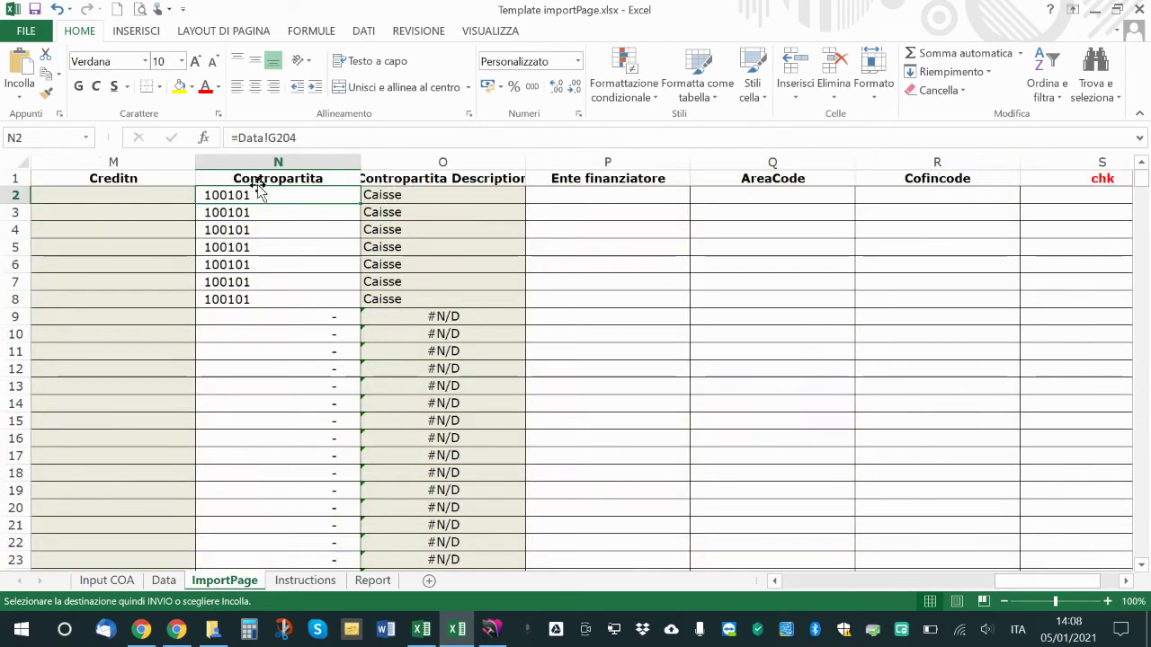
key("ctrl+Home")
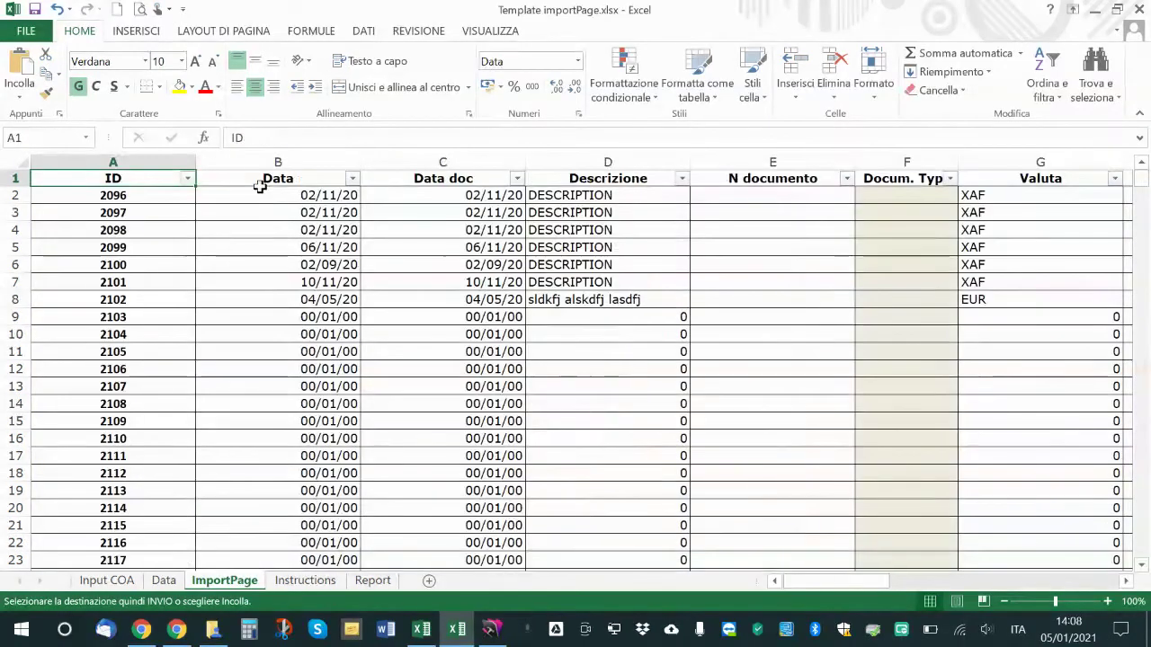
key("Down")
key("shift+Down")
key("shift+Down")
key("shift+Down")
key("shift+Down")
key("shift+Down")
key("shift+Down")
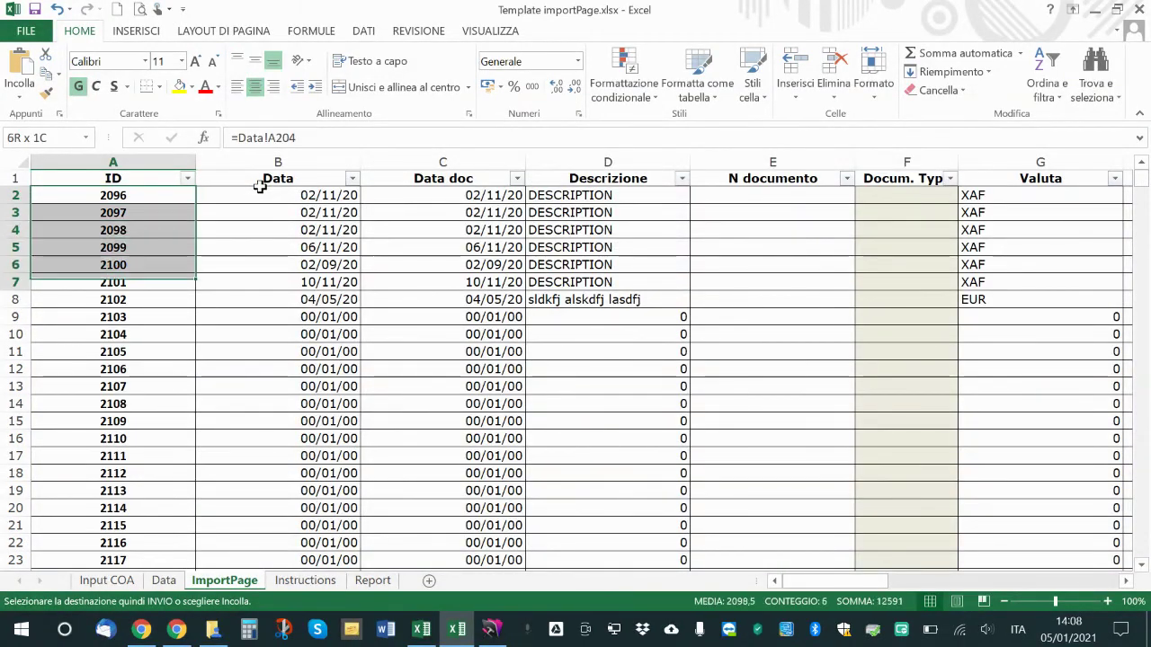
key("shift+Right")
key("shift+Right")
key("shift+Right")
key("shift+Right")
key("shift+Right")
key("shift+Right")
key("shift+Right")
key("shift+Right")
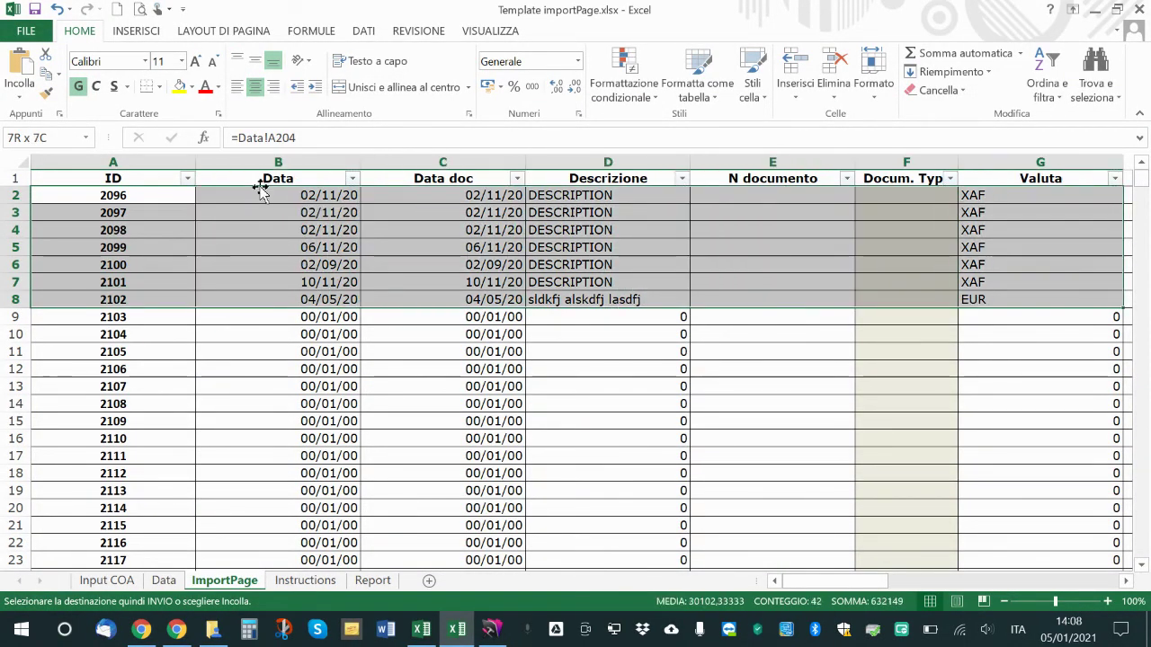
key("shift+Right")
key("shift+Right")
key("shift+Right")
key("shift+Right")
key("shift+Right")
key("shift+Right")
key("shift+Right")
key("shift+Right")
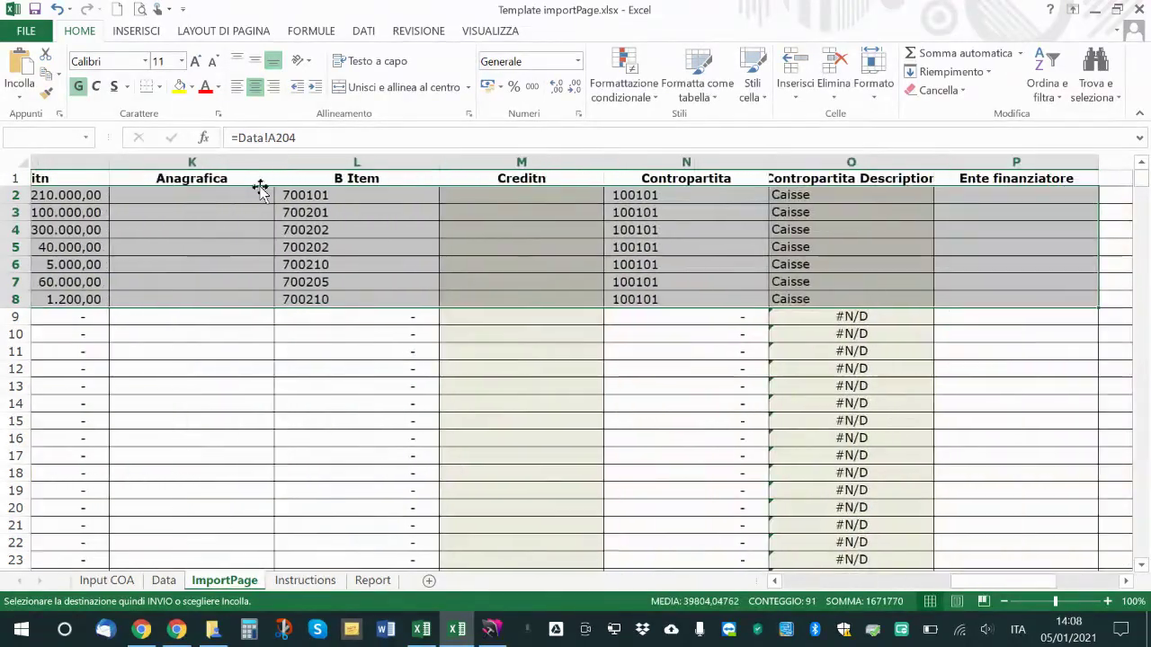
key("shift+Right")
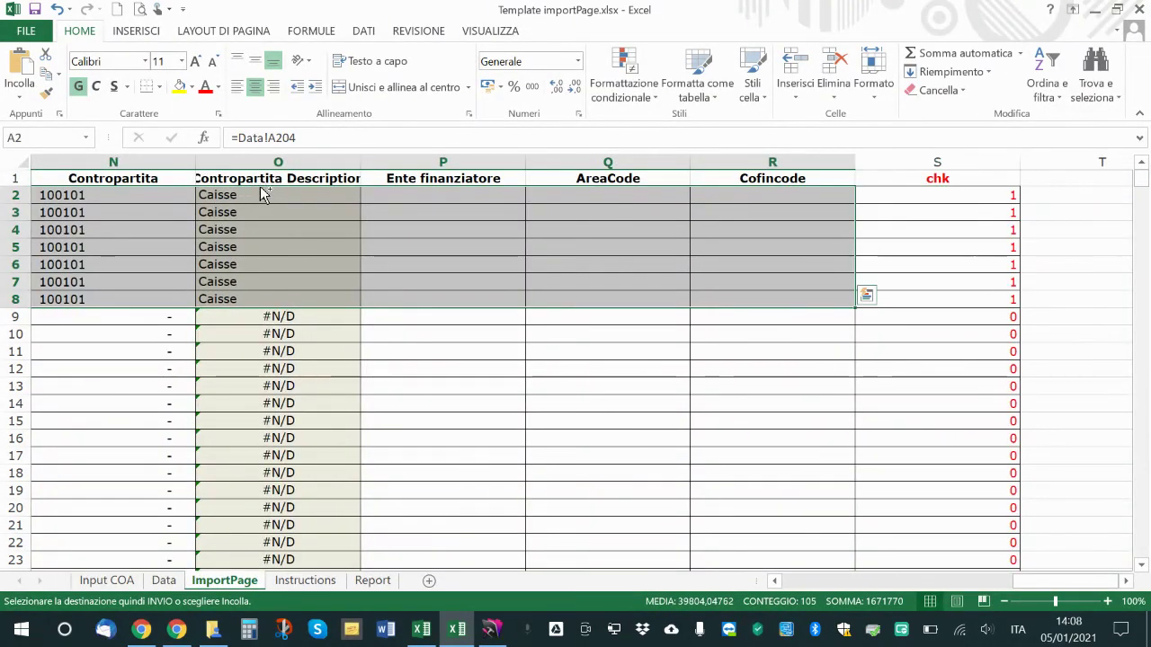
key("ctrl+c")
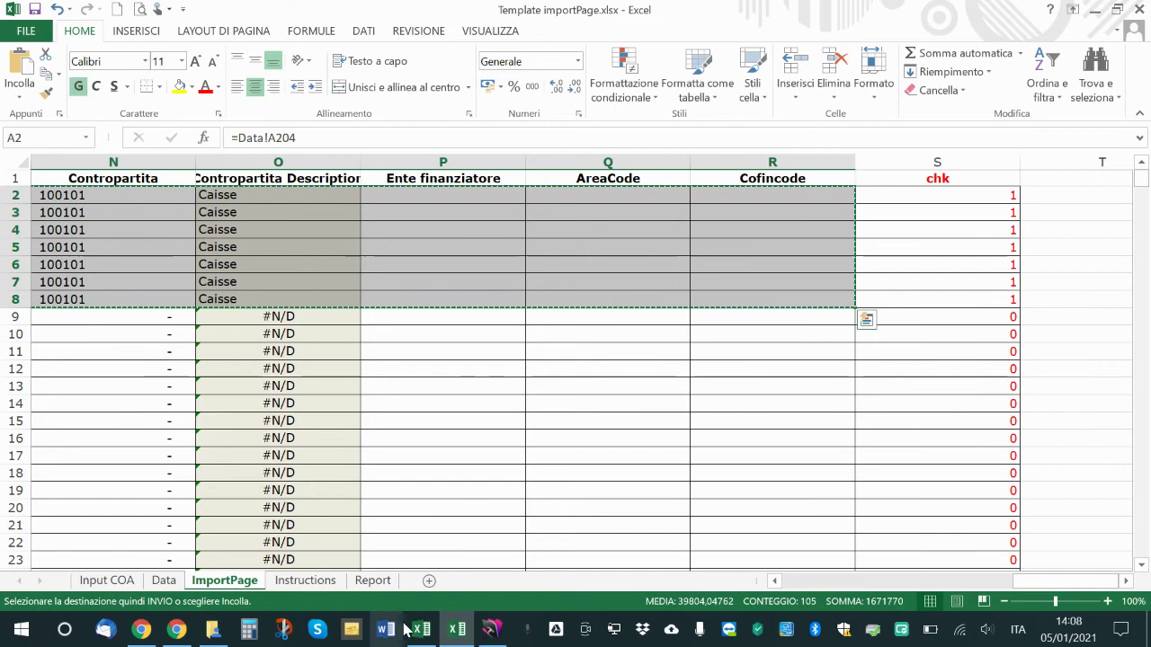
Paste the copied records into ImportPage.xls starting at cell A2, below the headers, keeping values only
left_click(415, 633)
left_click(83, 180)
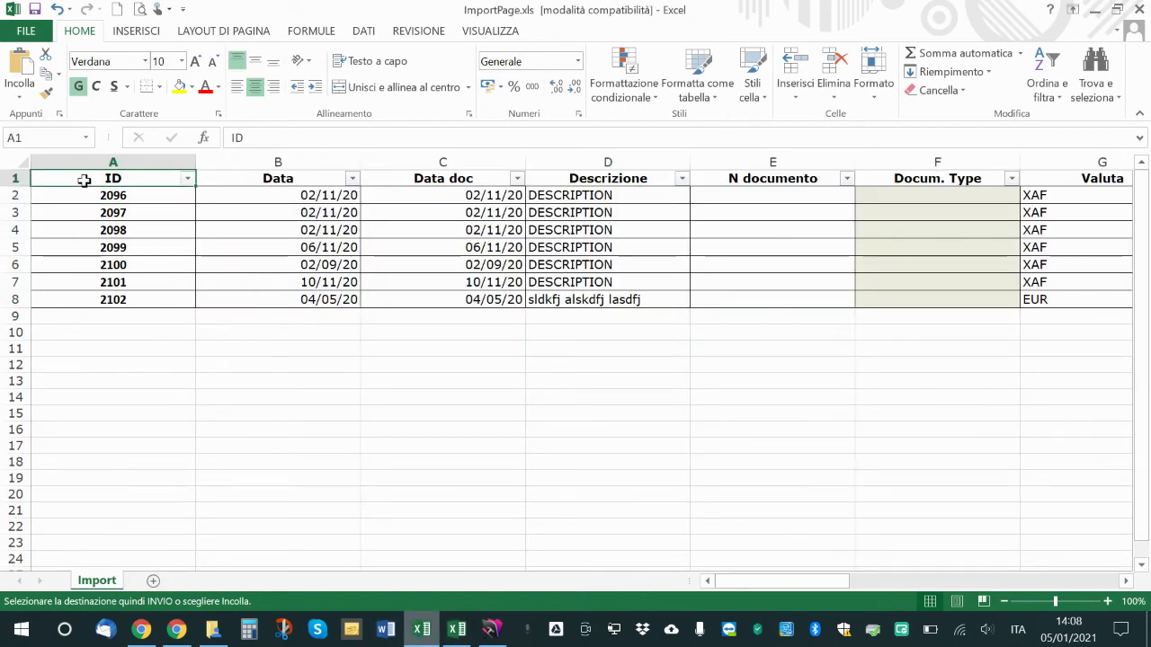
key("Down")
key("ctrl+v")
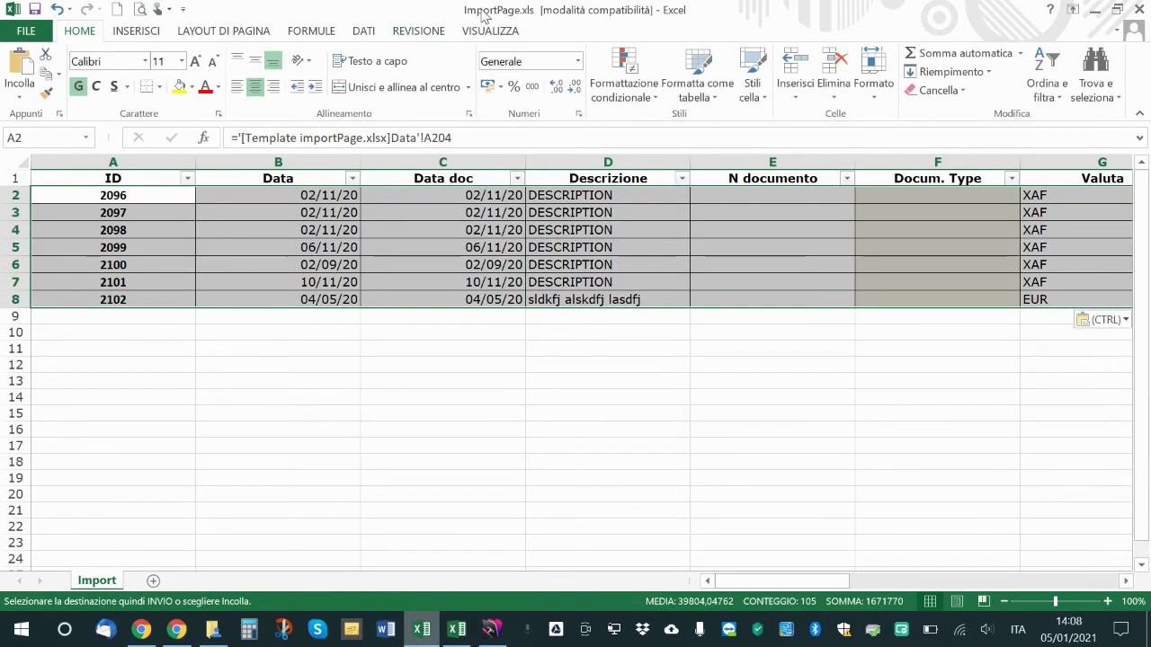
right_click(105, 194)
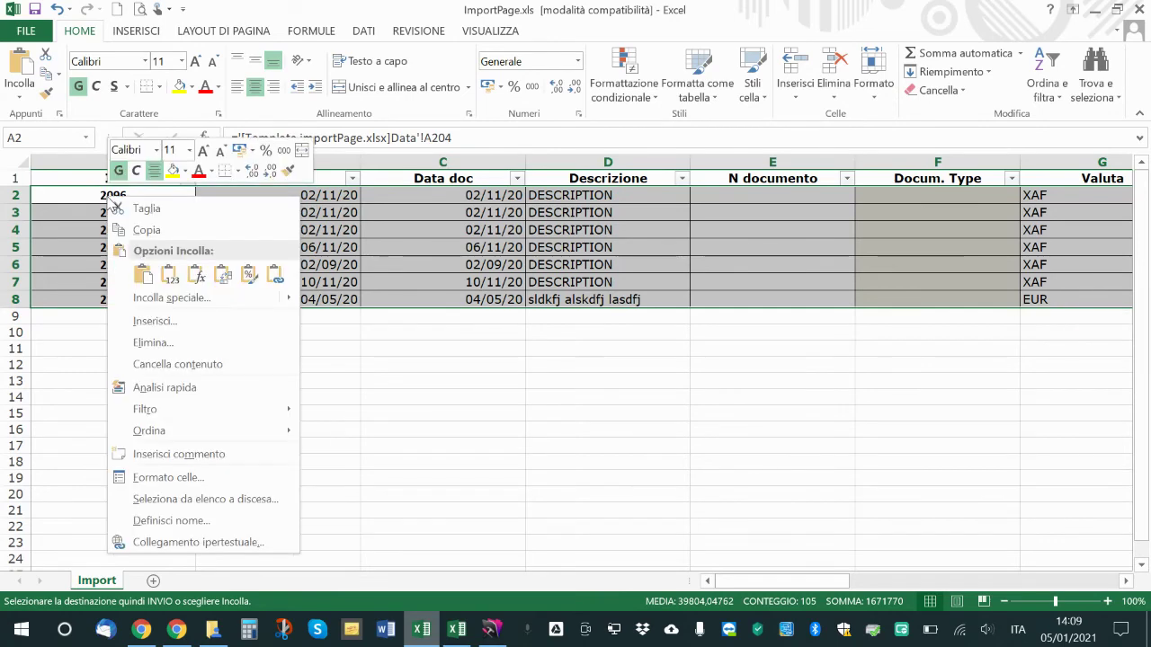
left_click(169, 280)
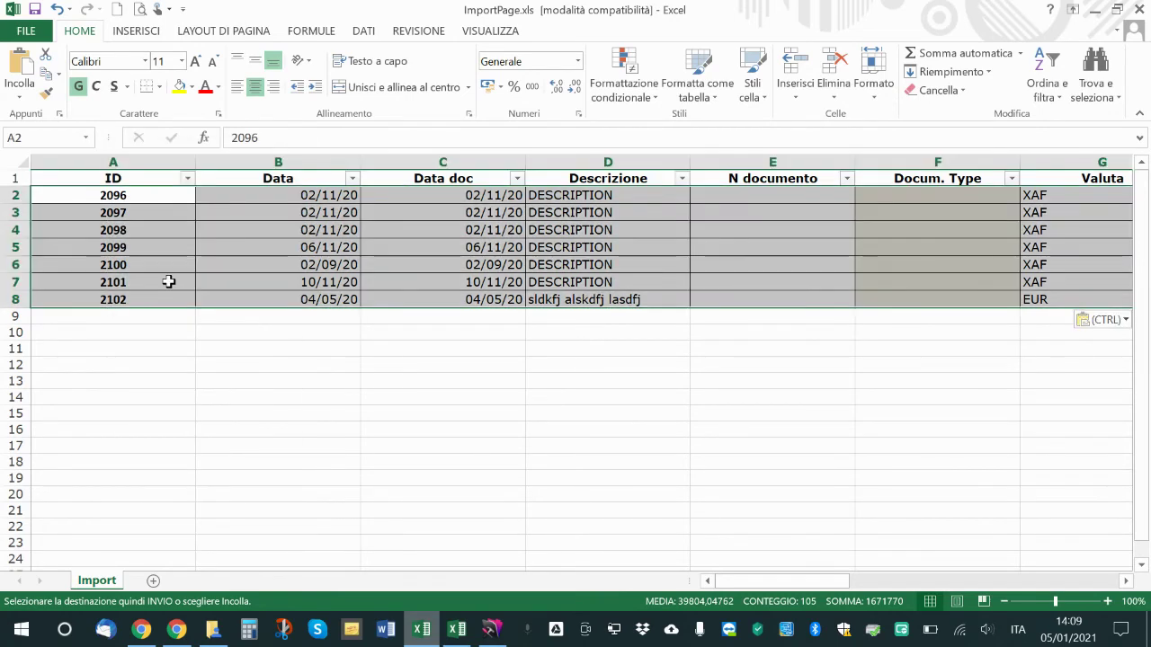
Save ImportPage.xls in its current format despite the compatibility check, and close the workbook
left_click(34, 9)
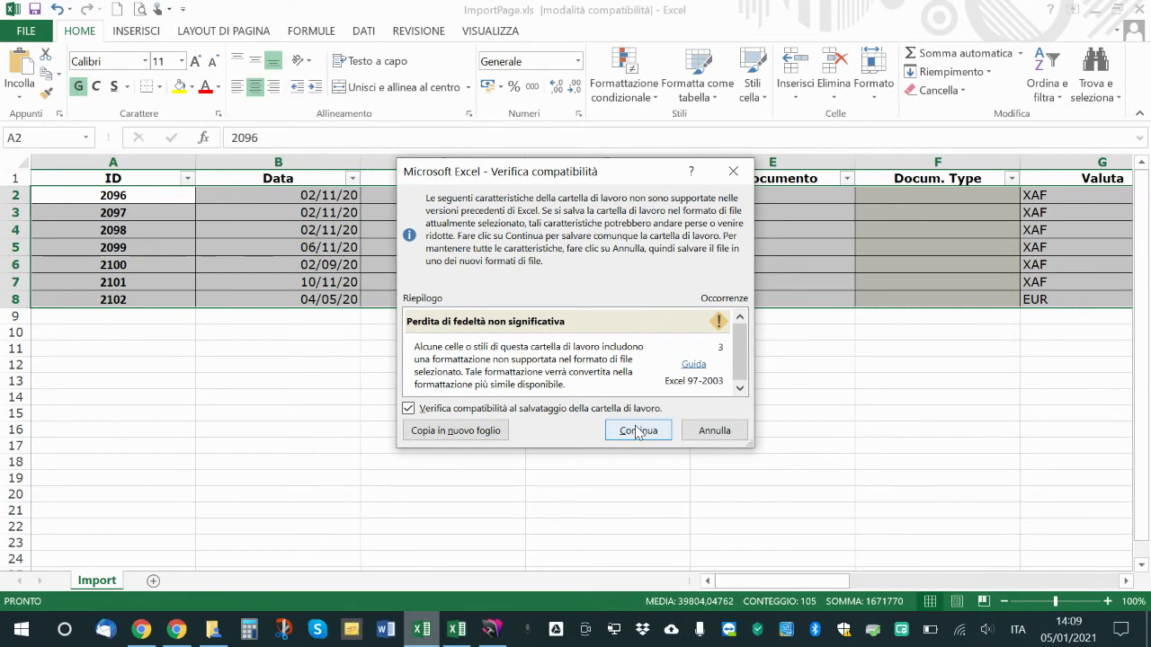
left_click(637, 430)
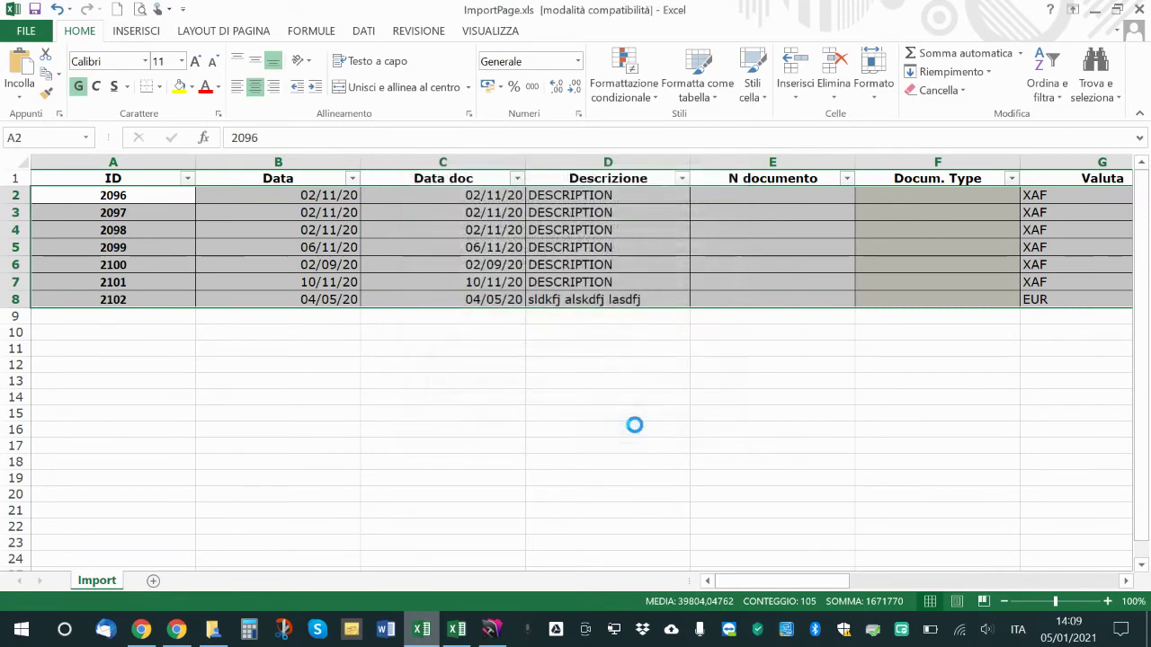
left_click(1139, 9)
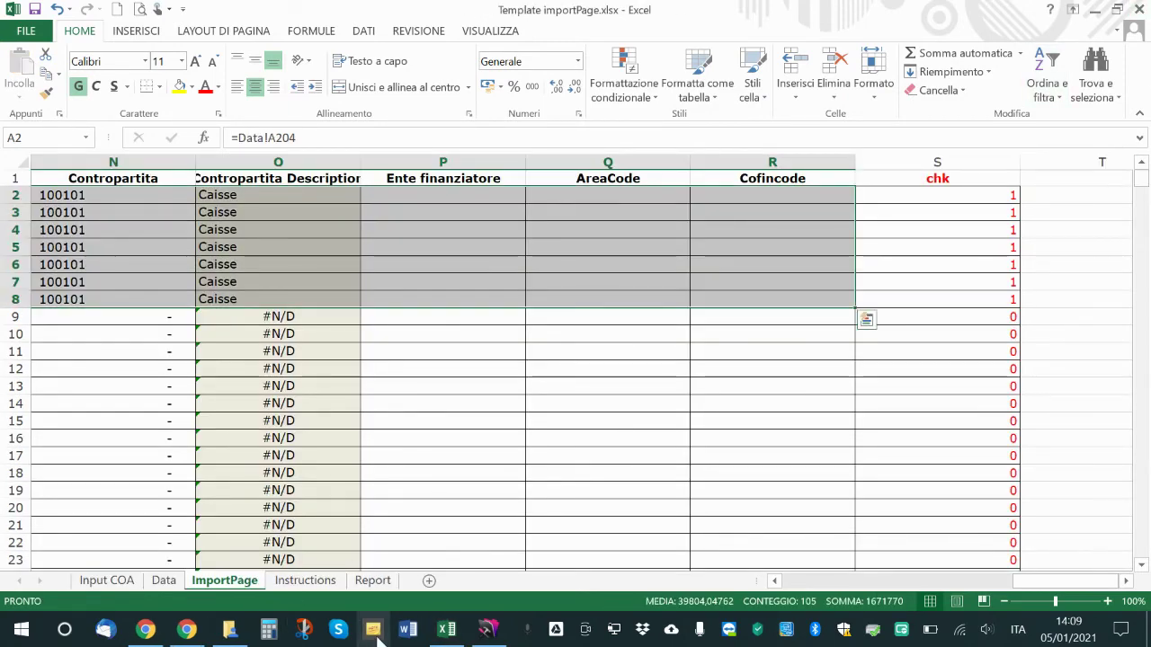
Copy ImportPage.xls from the method1 folder into the parent import tab web folder, alongside the FileMaker database
left_click(232, 634)
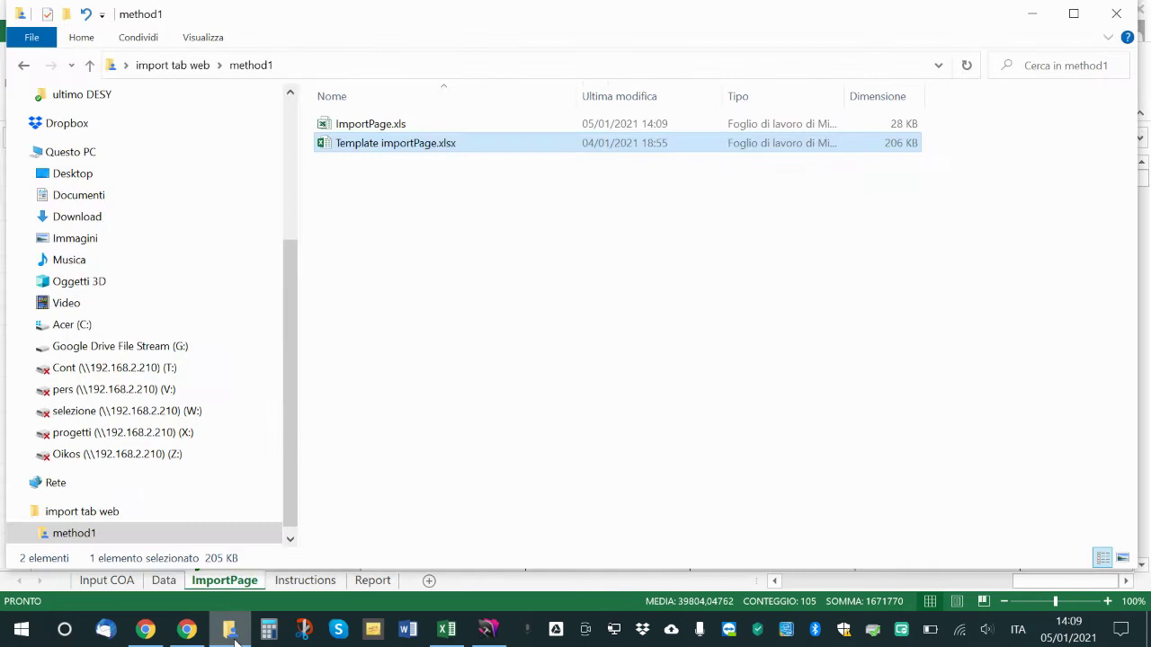
left_click(413, 272)
left_click(367, 130)
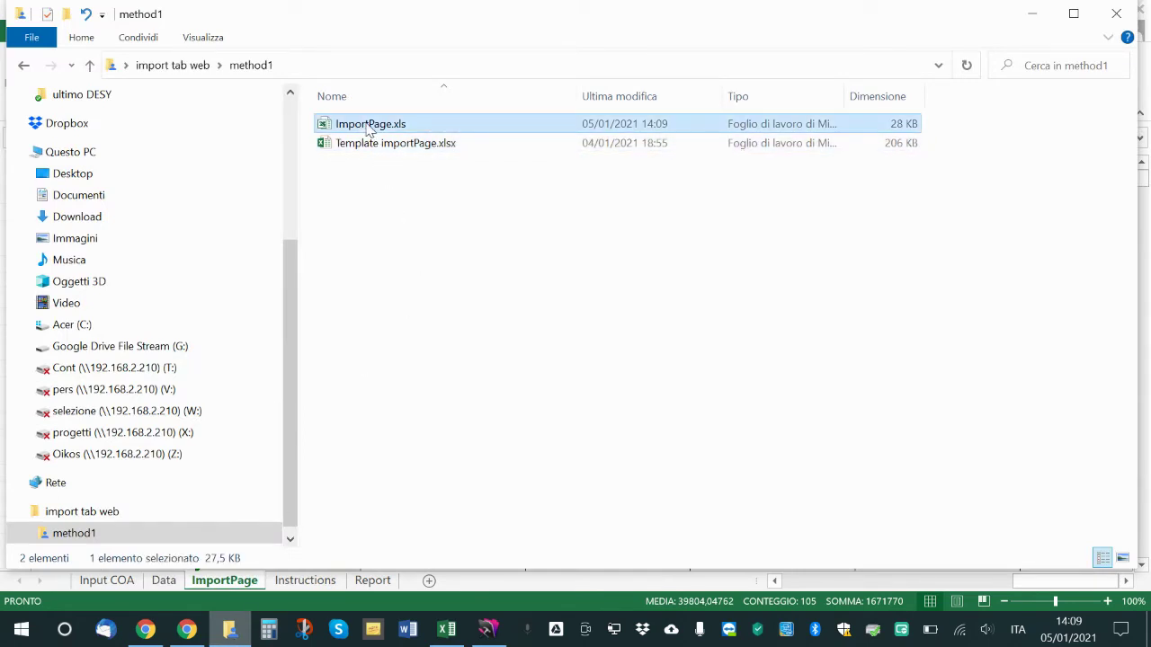
left_click(23, 67)
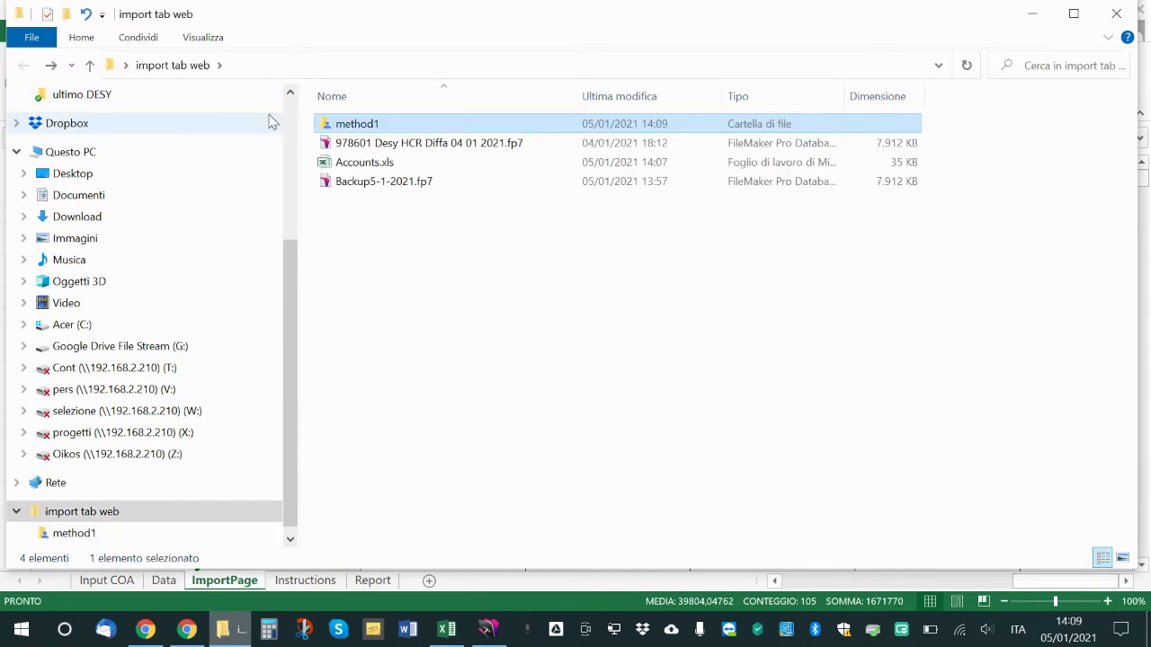
left_click(376, 248)
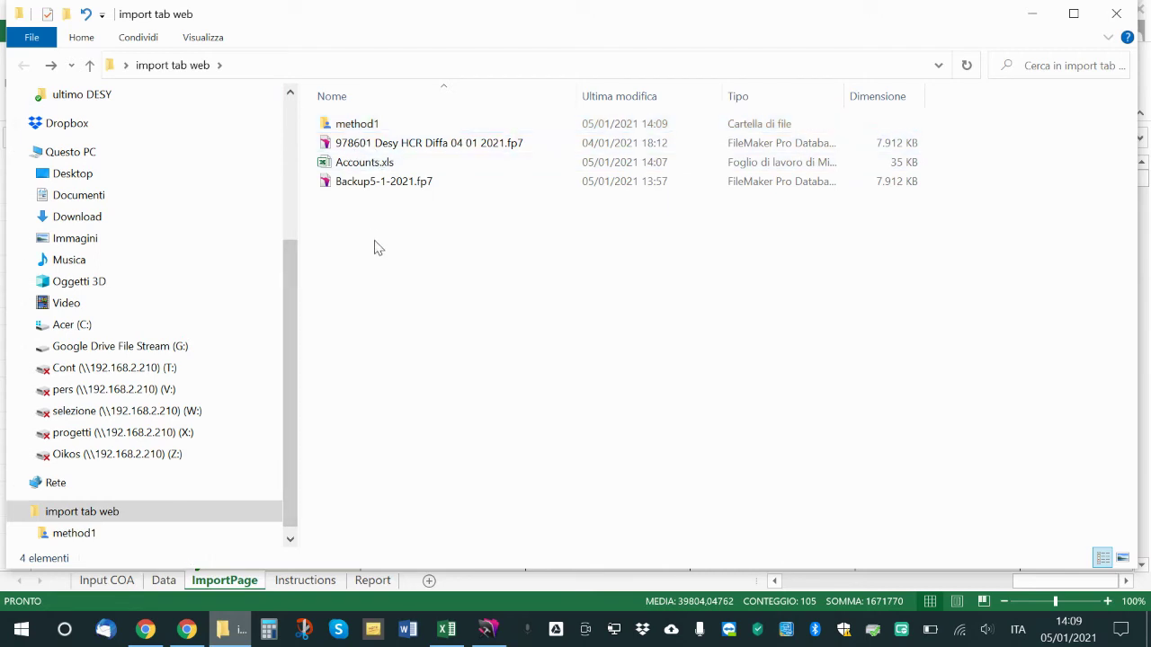
key("ctrl+v")
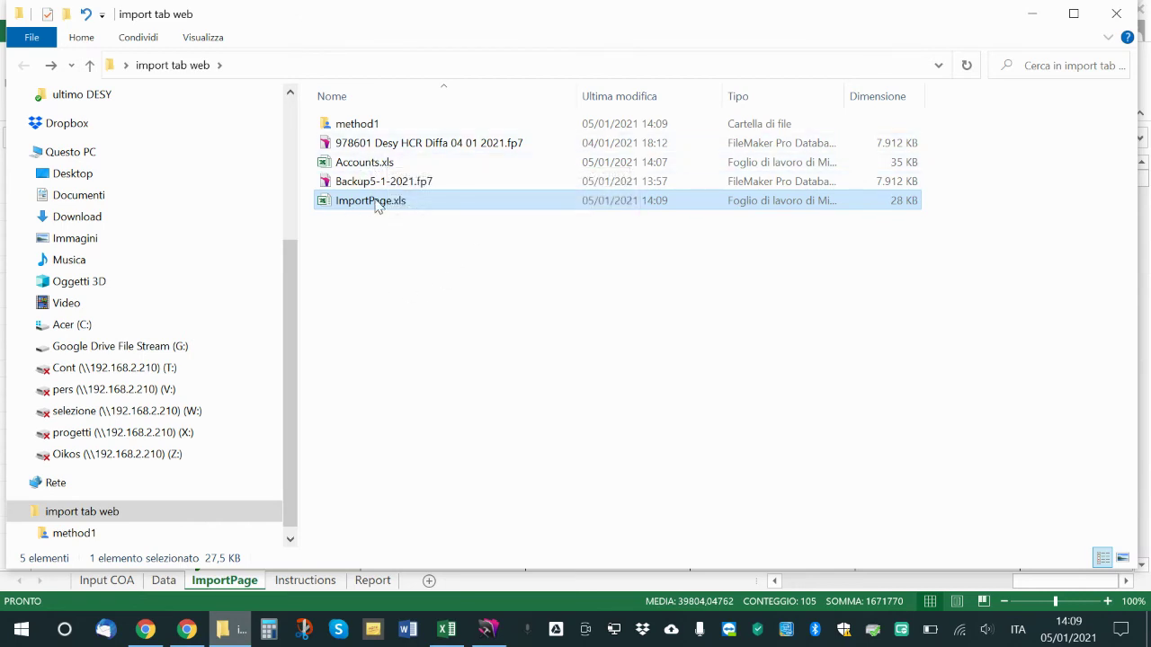
Switch to the DESy FileMaker database and open the Import from Excel utilities by way of the Info section
left_click(458, 629)
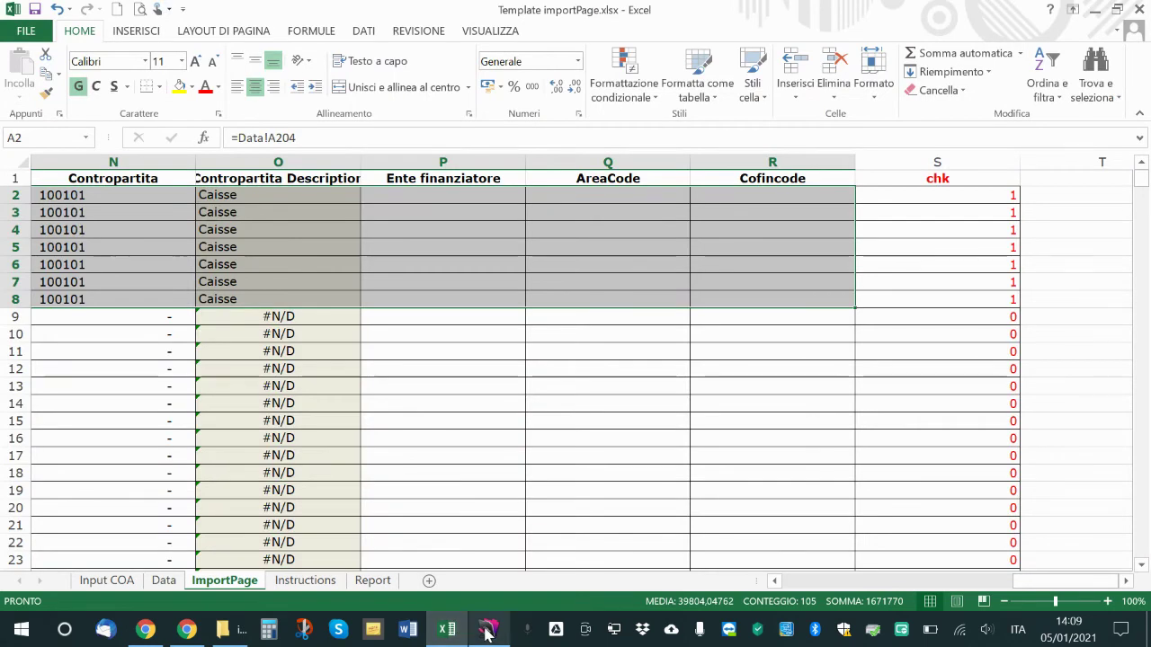
left_click(488, 629)
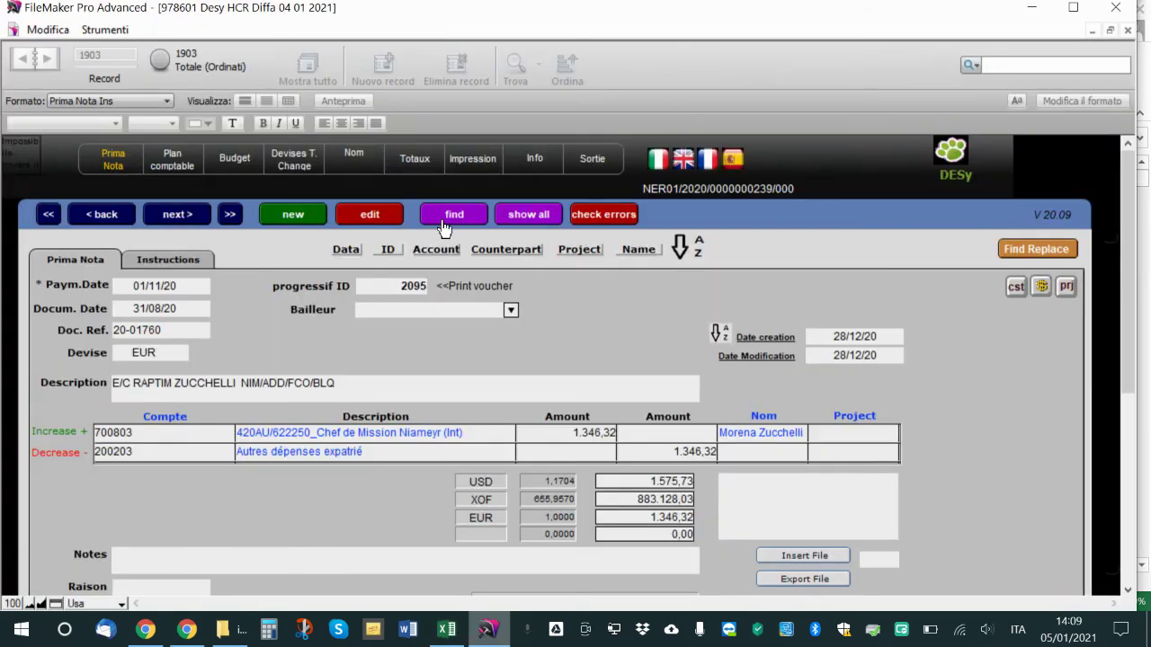
left_click(535, 164)
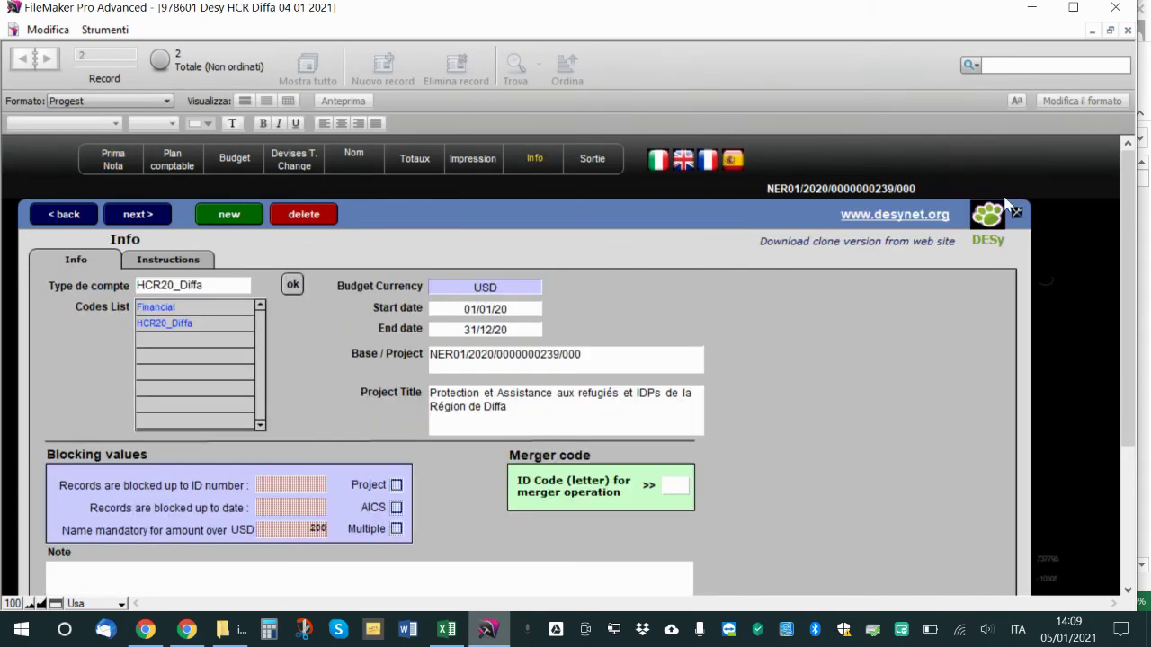
left_click(1017, 215)
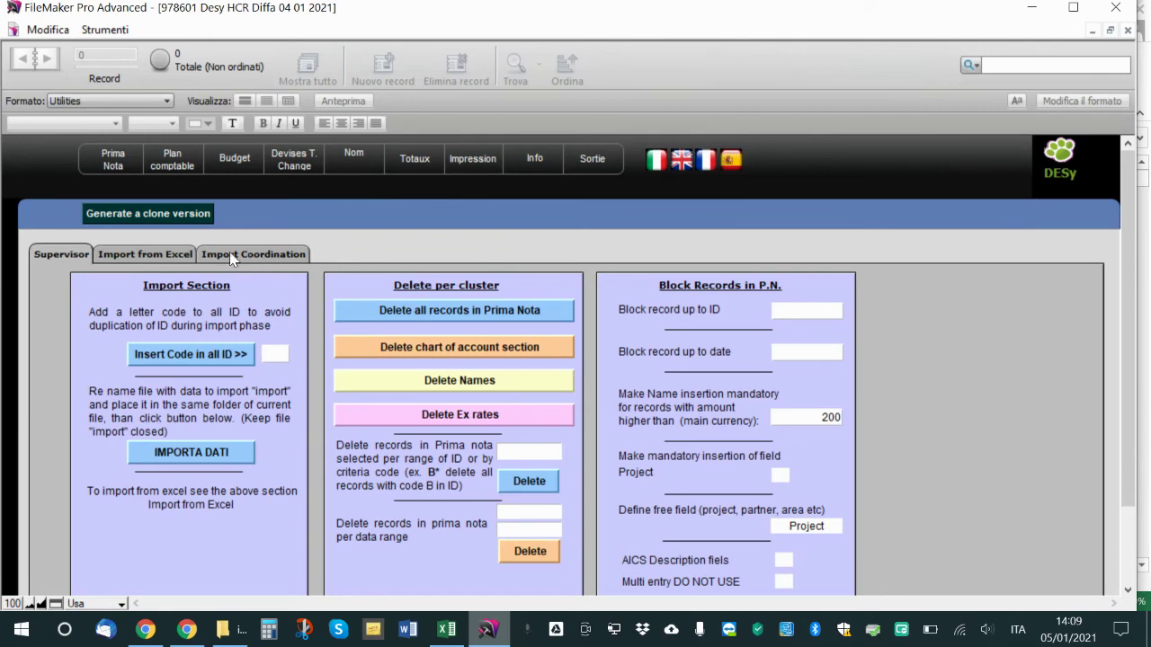
left_click(165, 257)
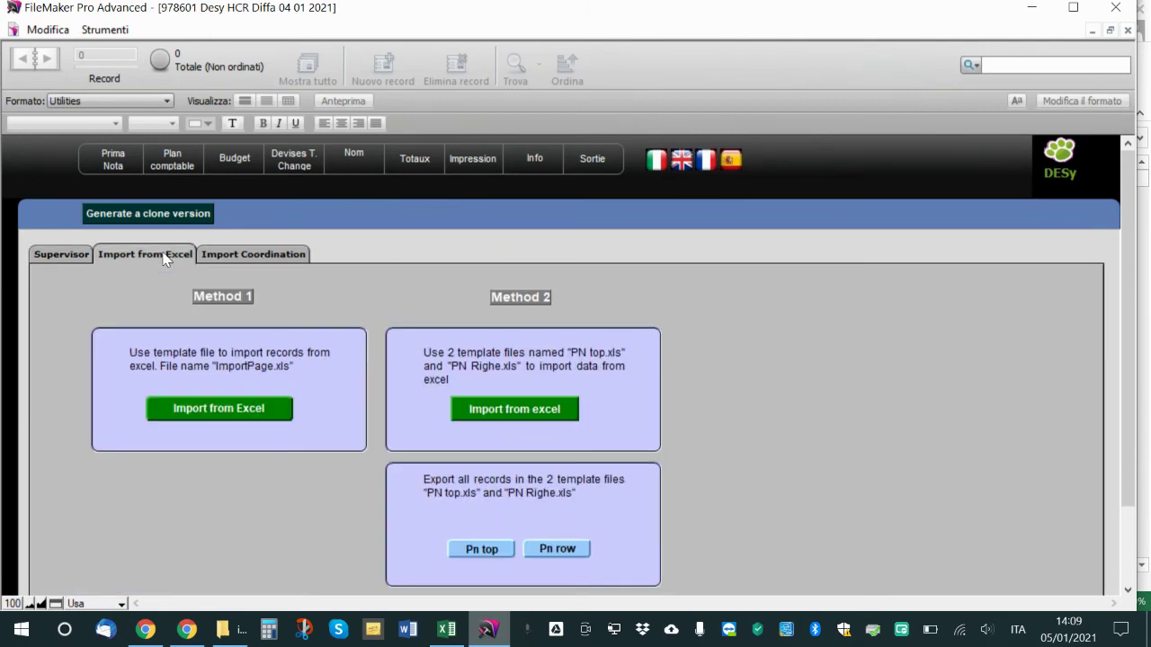
Run the Method 1 import from Excel, proceed with importing the ID records and acknowledge its completion
left_click(201, 416)
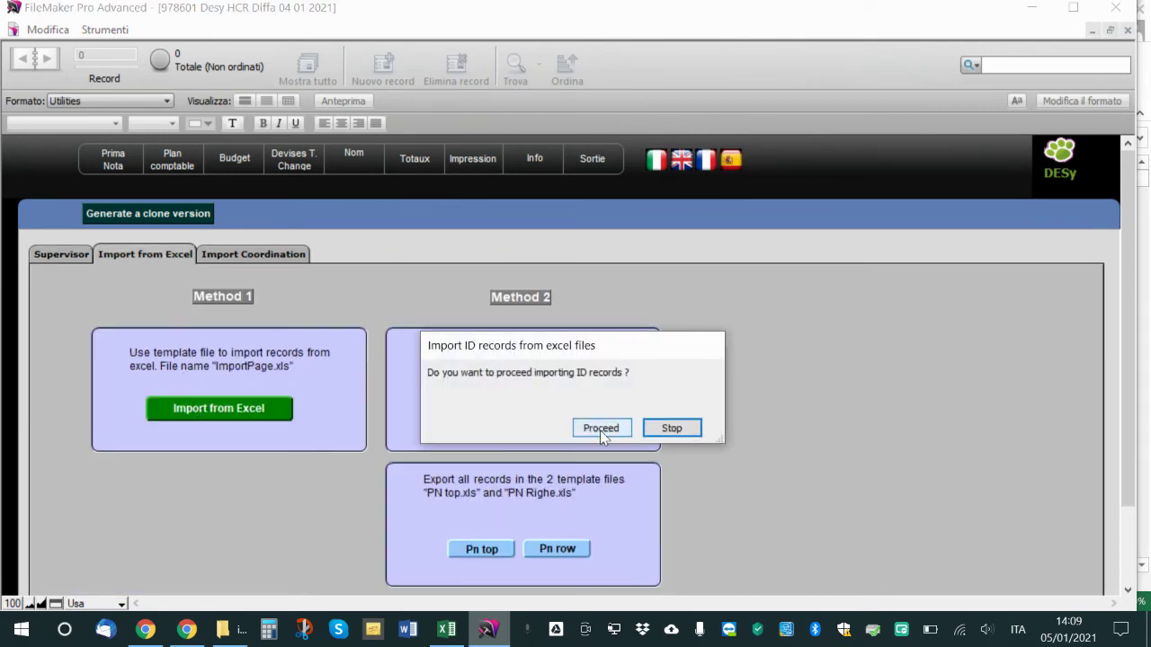
left_click(599, 429)
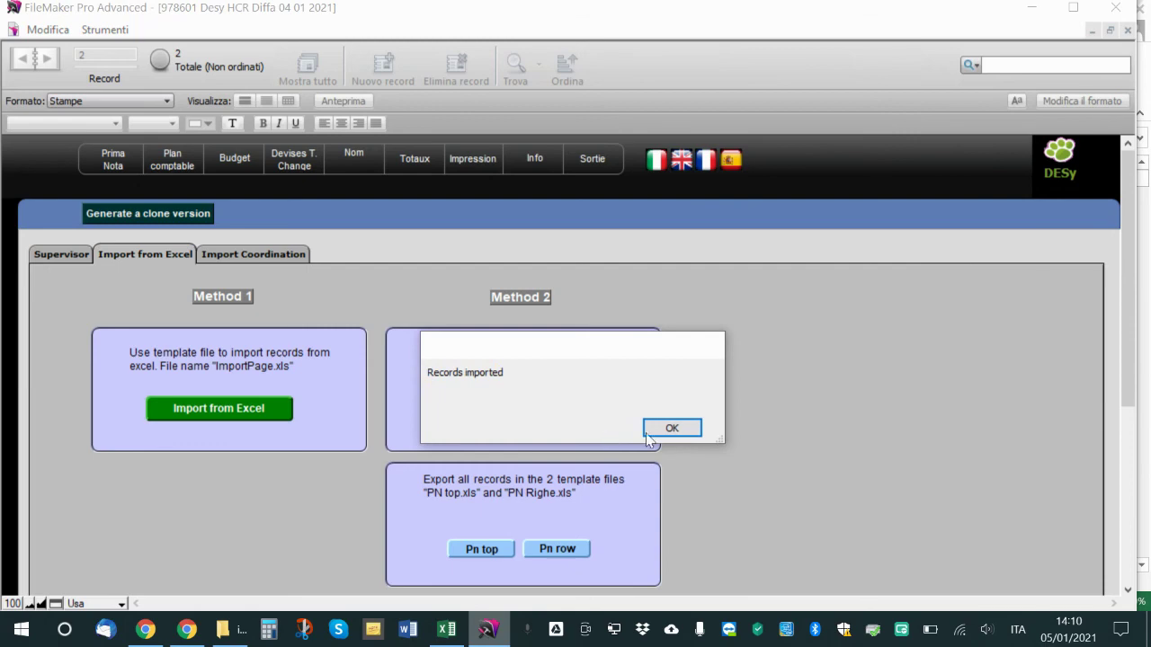
left_click(671, 428)
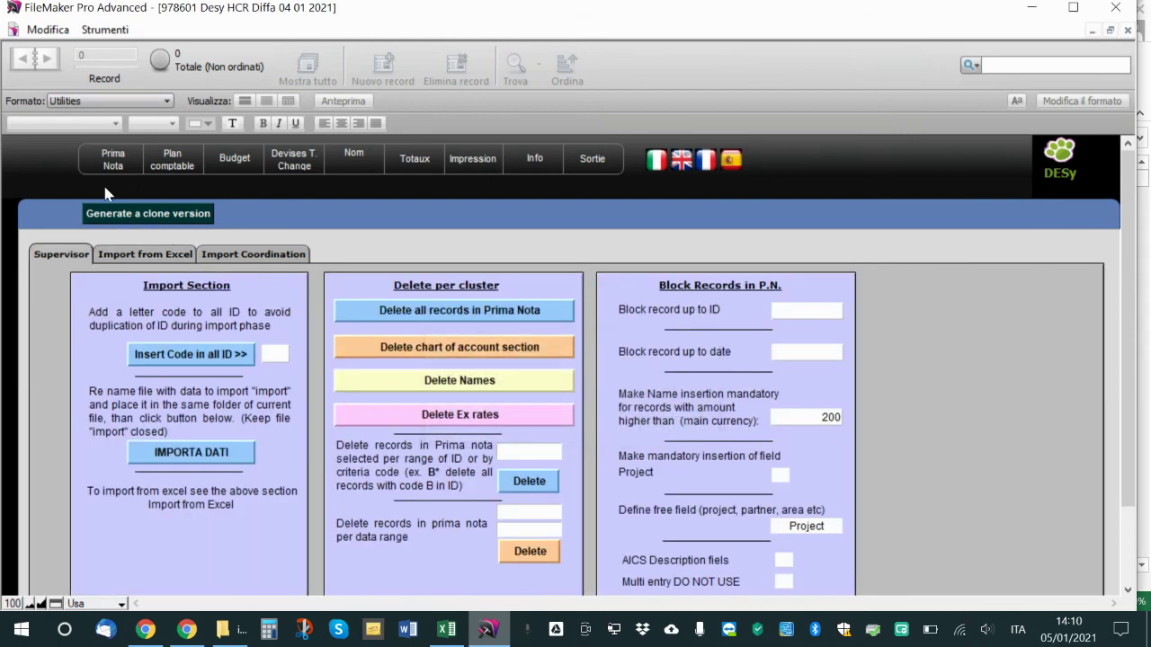
Review the imported Prima Nota records one by one, going back from ID 2102 to ID 2099
left_click(108, 160)
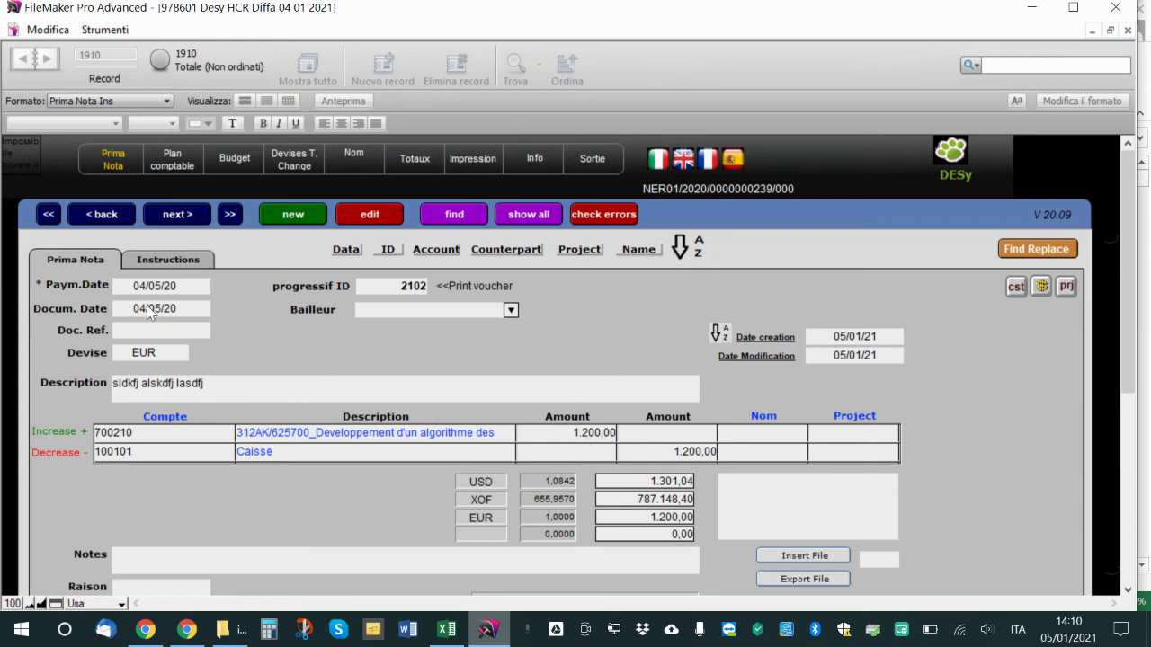
left_click(101, 216)
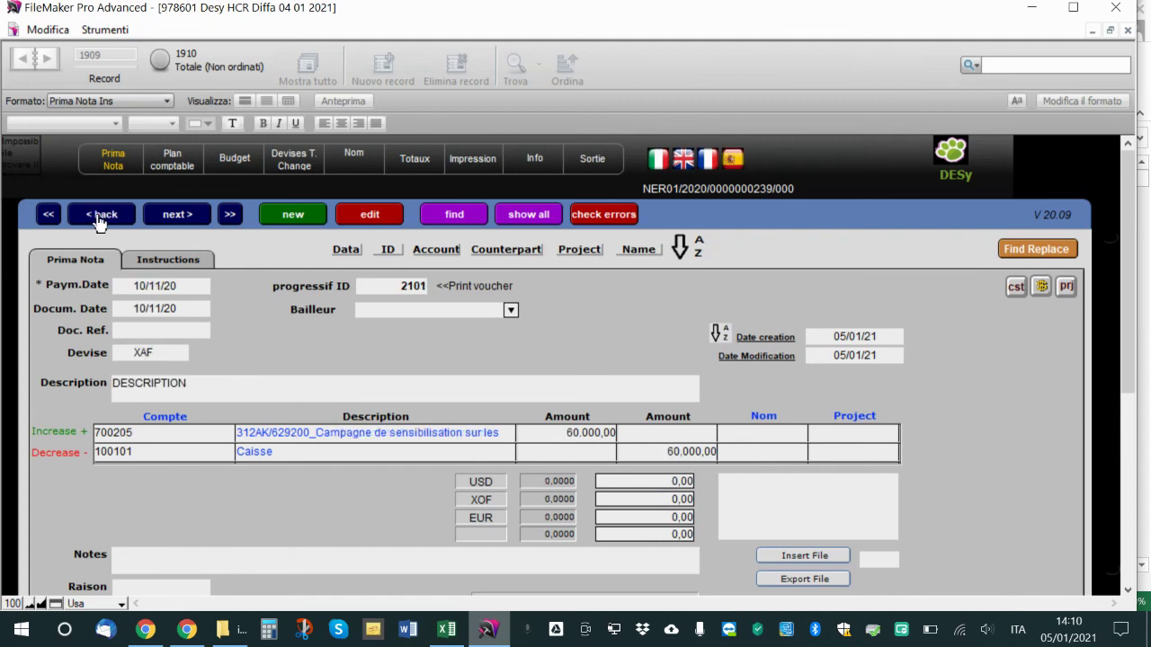
left_click(100, 215)
left_click(101, 216)
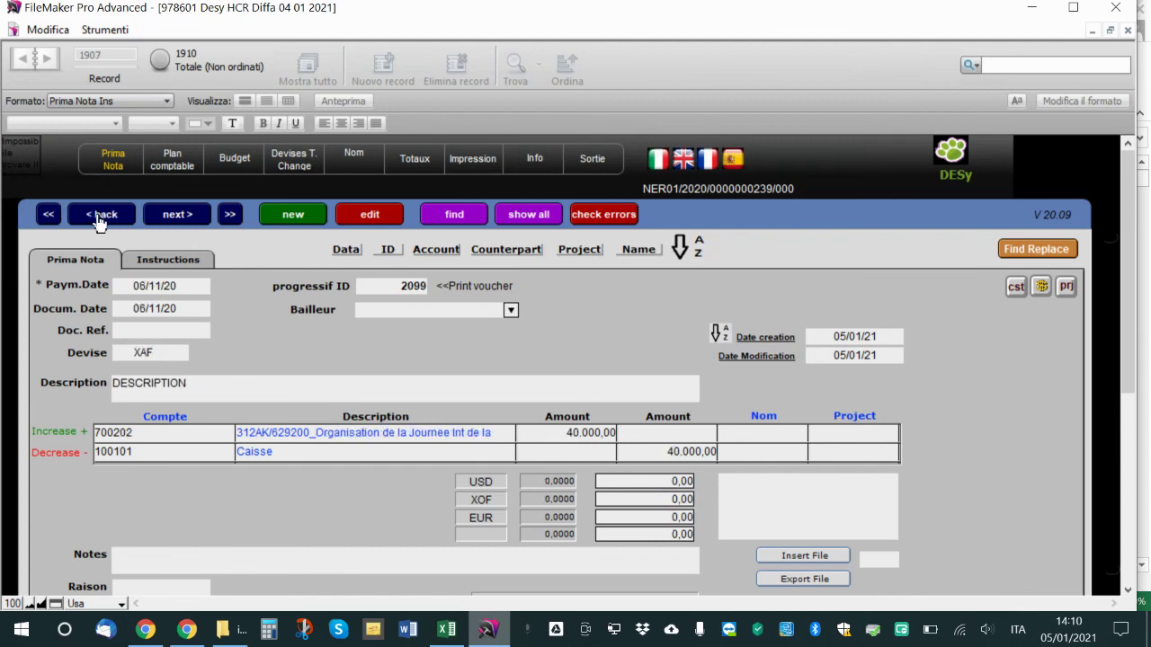